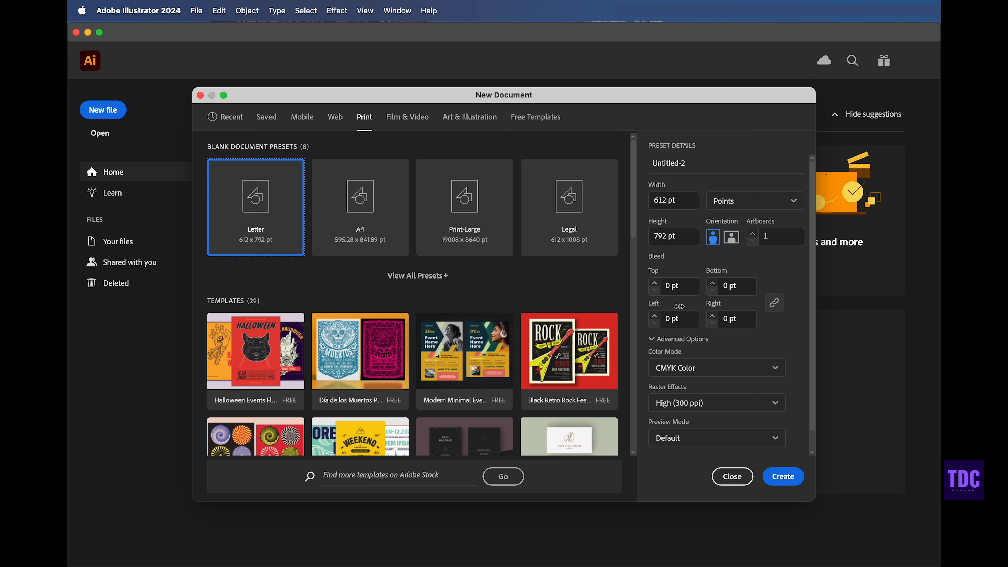
# Step: Create a new Letter-size document in inches with a 0.125 in bleed on all sides
pyautogui.click(721, 211)
pyautogui.click(734, 277)
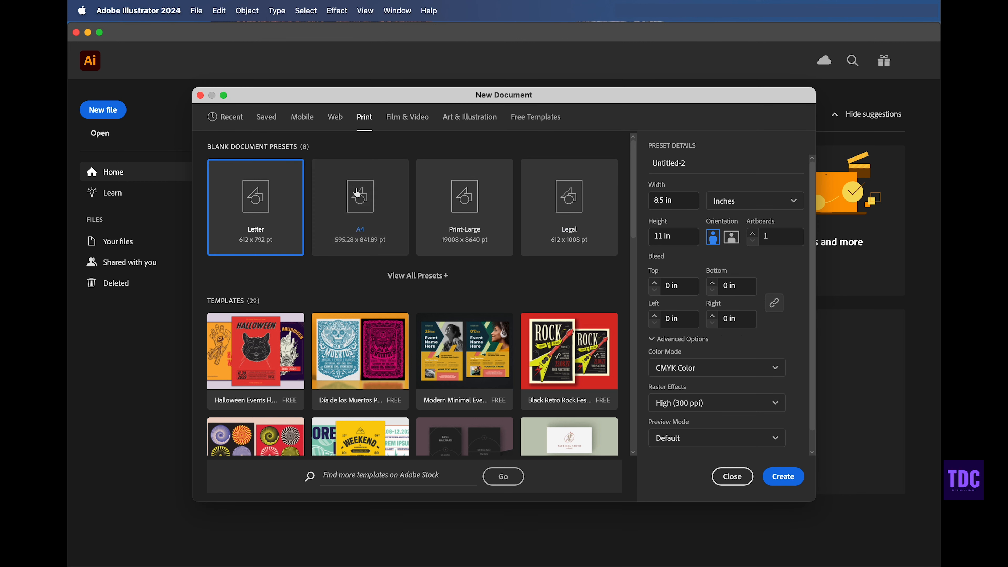
pyautogui.click(654, 283)
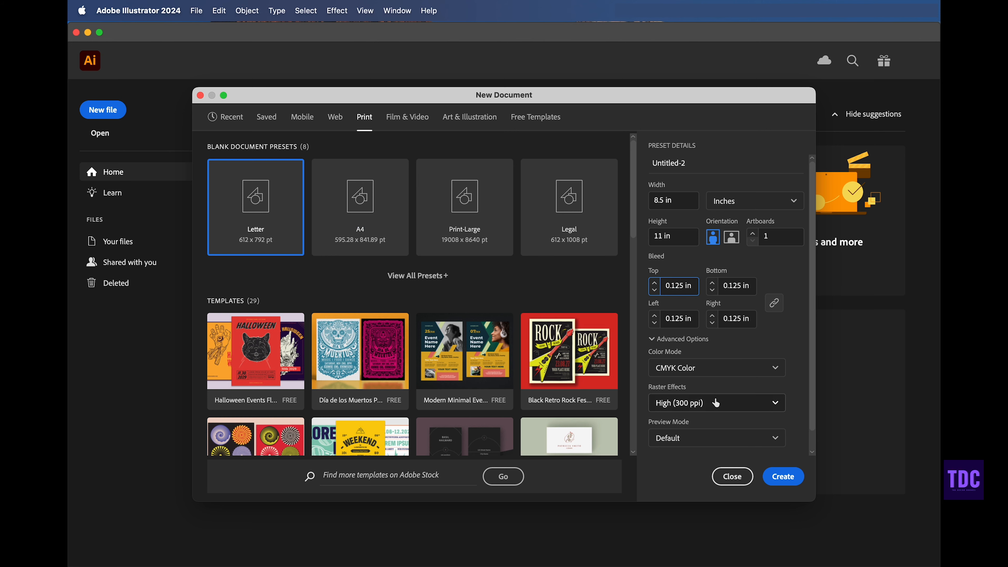
pyautogui.click(783, 477)
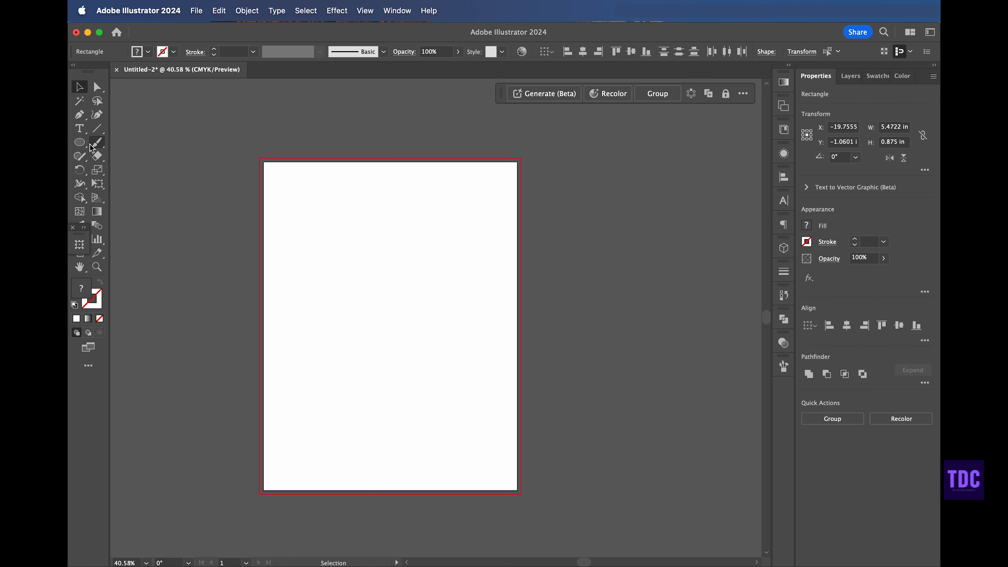
# Step: Draw a rectangle covering the whole artboard with the Rectangle tool
pyautogui.click(87, 147)
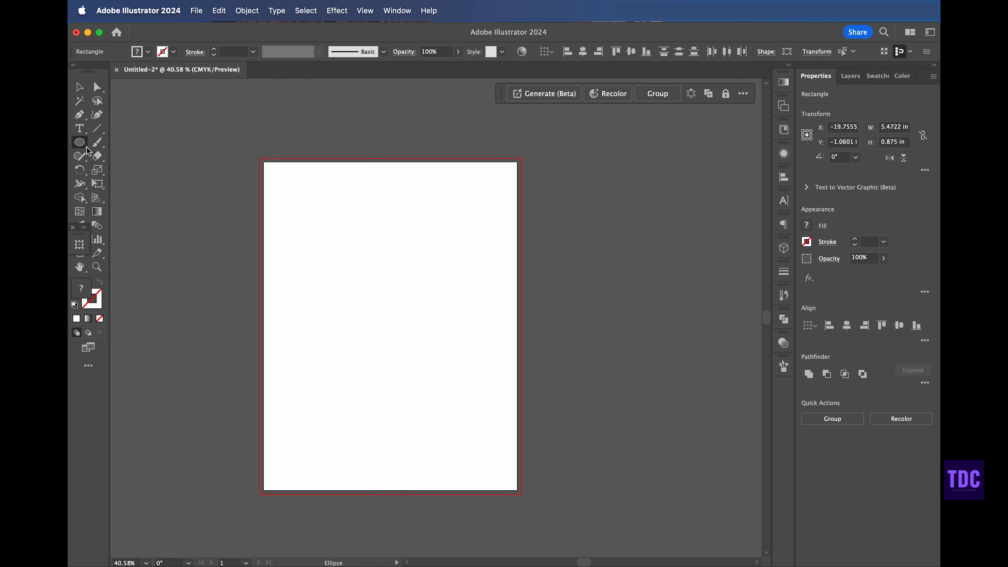
pyautogui.moveTo(89, 153); pyautogui.dragTo(135, 140)
pyautogui.moveTo(264, 163); pyautogui.dragTo(518, 491)
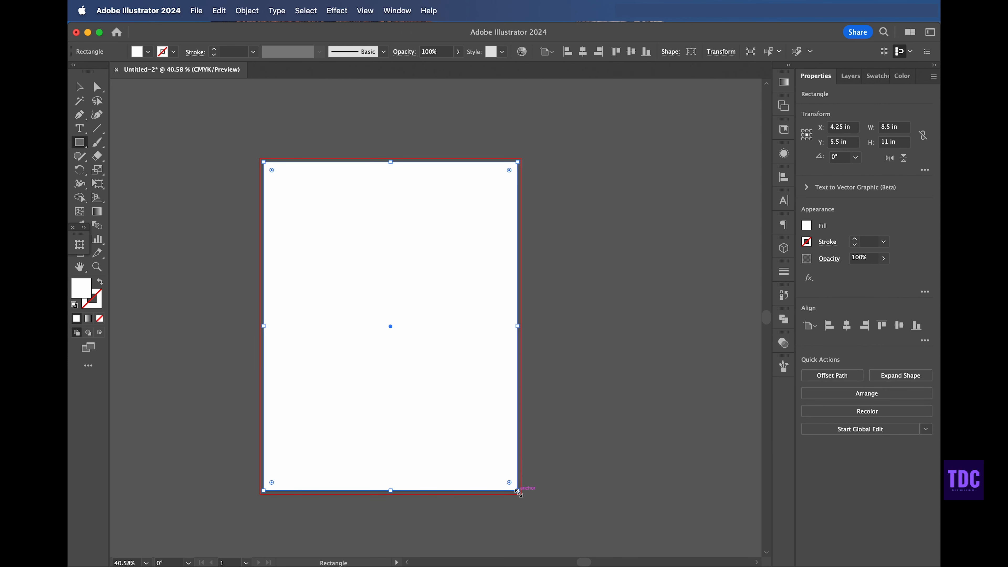
# Step: Offset the rectangle's path by -0.125 in with Miter joins
pyautogui.click(254, 13)
pyautogui.moveTo(260, 318)
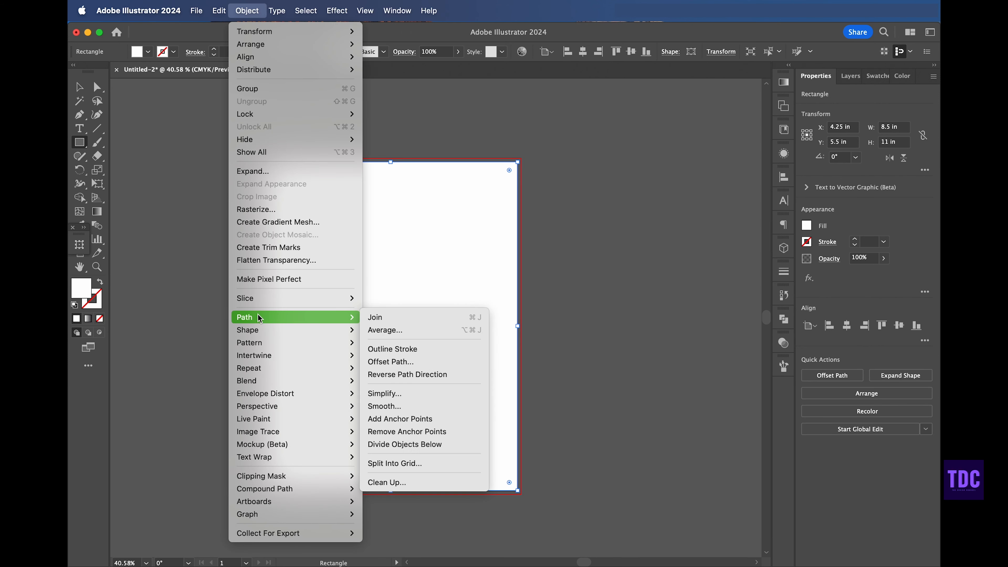
pyautogui.click(387, 361)
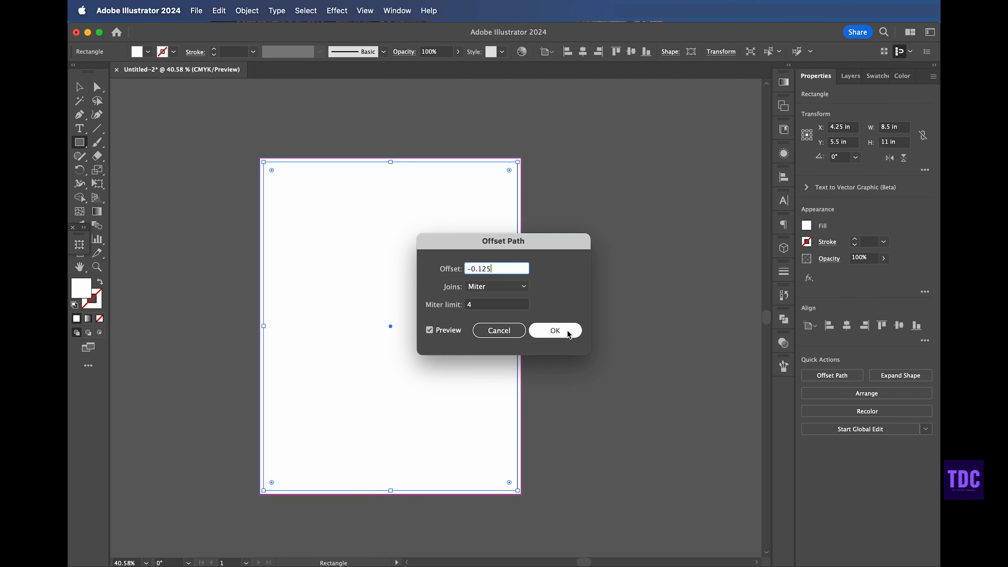
pyautogui.click(555, 331)
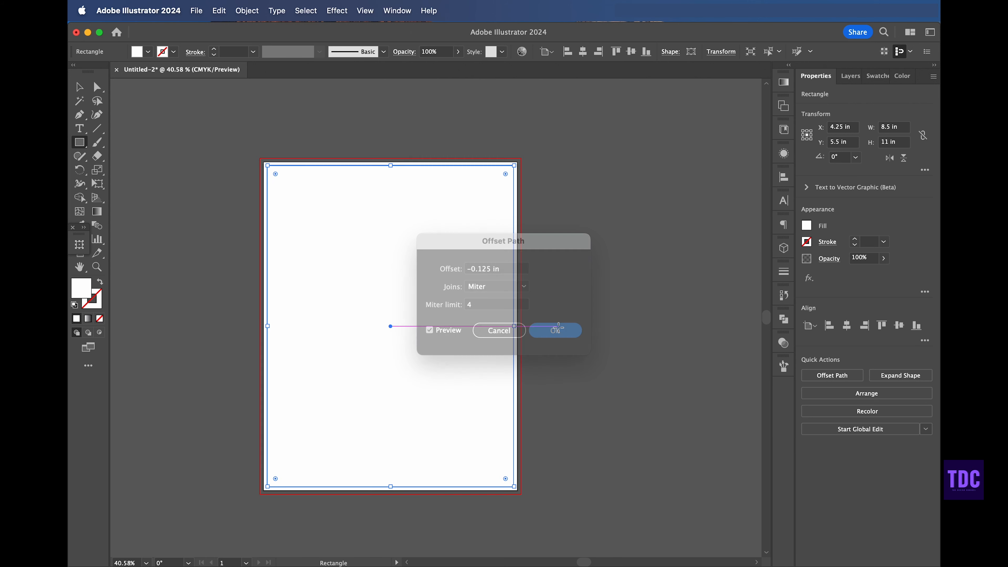
# Step: Convert the inset rectangle into guides
pyautogui.rightClick(383, 243)
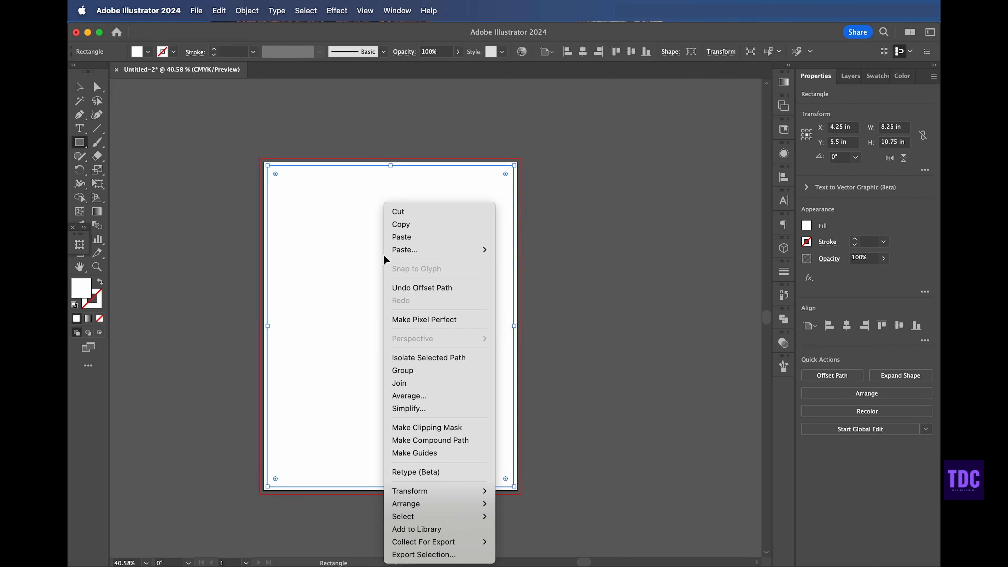
pyautogui.click(412, 453)
# Step: Select the page rectangle and stretch it out to the bleed edge
pyautogui.press('v')
pyautogui.click(371, 245)
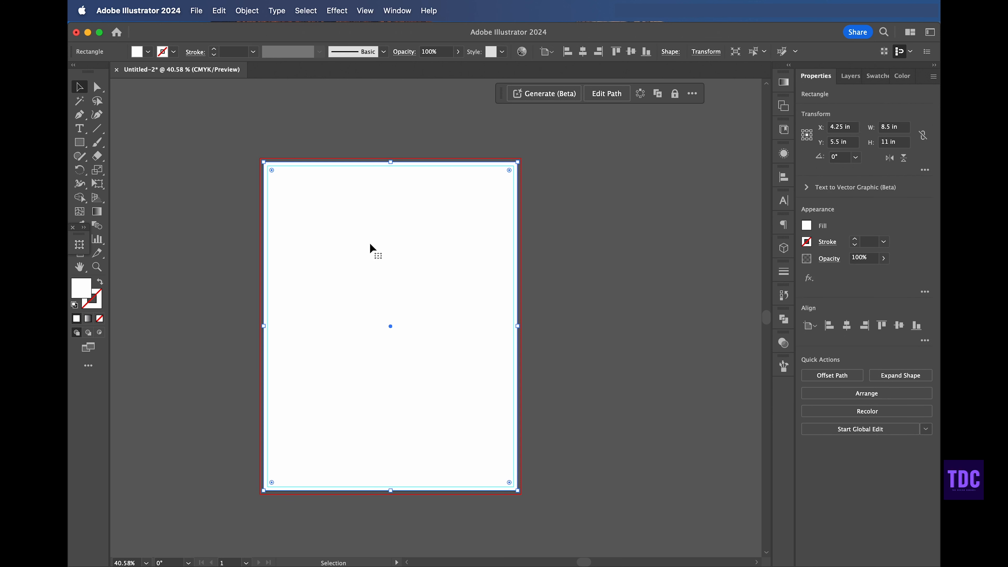
pyautogui.moveTo(390, 162); pyautogui.dragTo(391, 158)
# Step: Draw small colour swatch squares above the artboard for the flyer's palette
pyautogui.press('m')
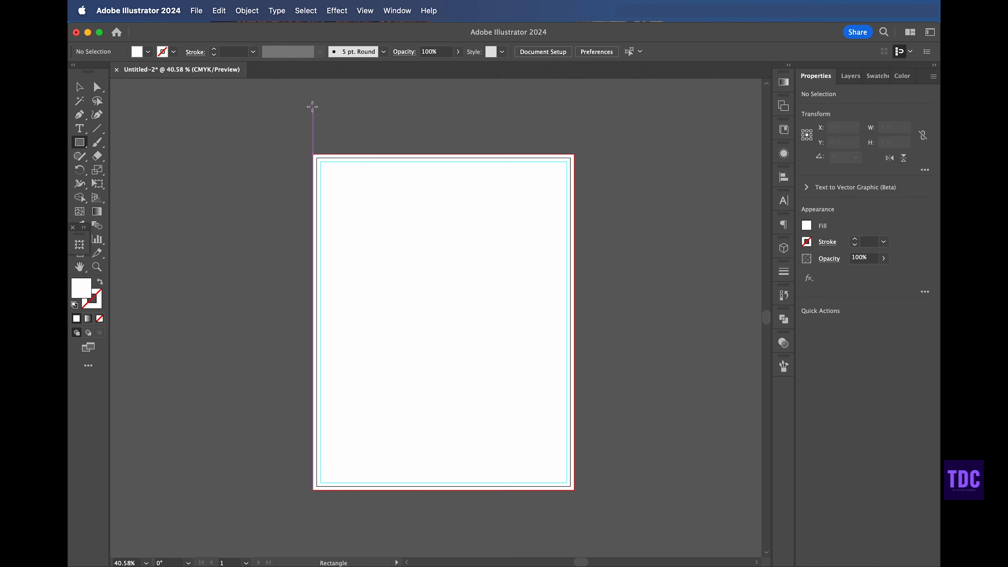
pyautogui.moveTo(313, 106); pyautogui.dragTo(342, 131)
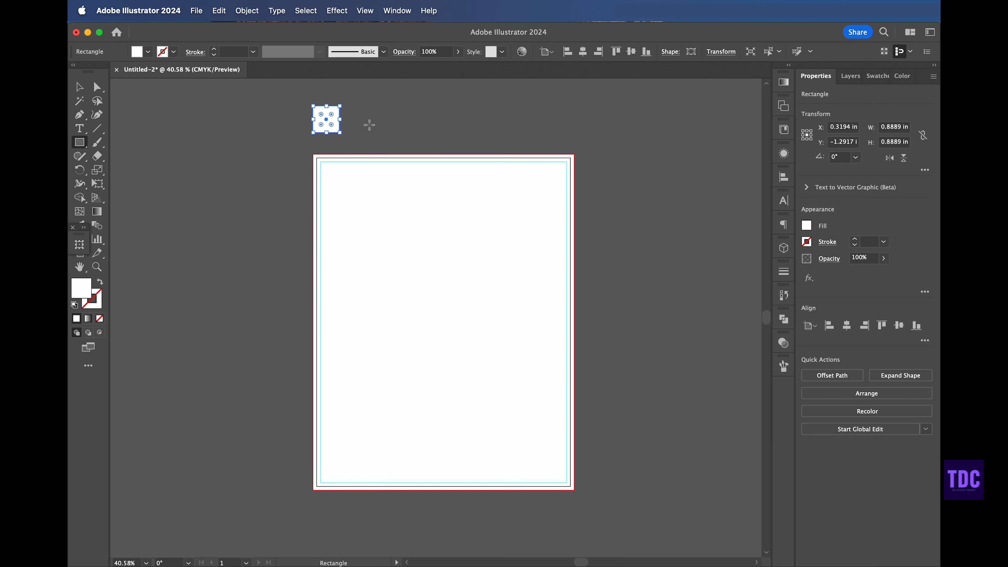
pyautogui.click(81, 90)
pyautogui.click(230, 131)
pyautogui.click(328, 122)
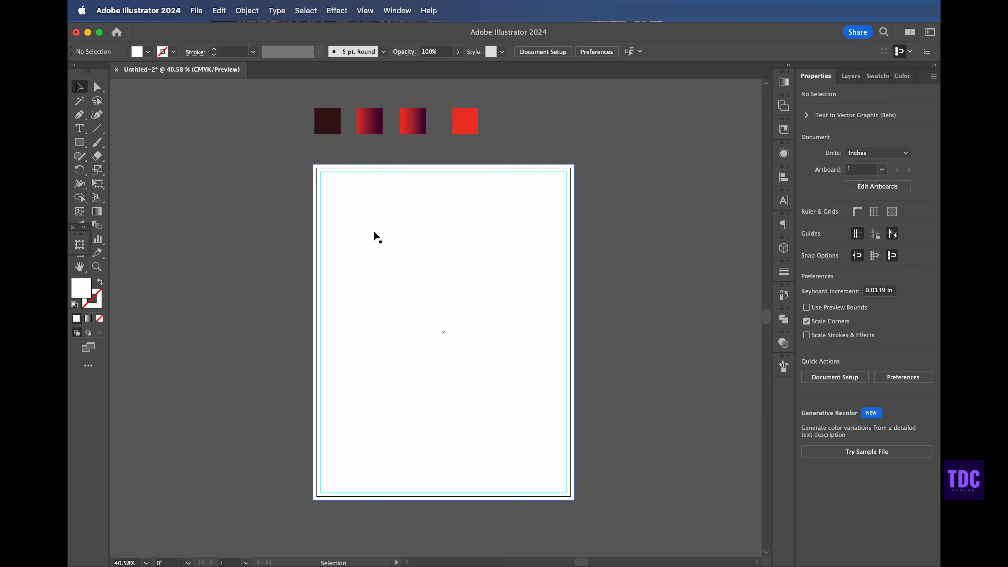
# Step: Fill the background rectangle with the dark maroon swatch colour using the Eyedropper
pyautogui.click(323, 219)
pyautogui.click(79, 227)
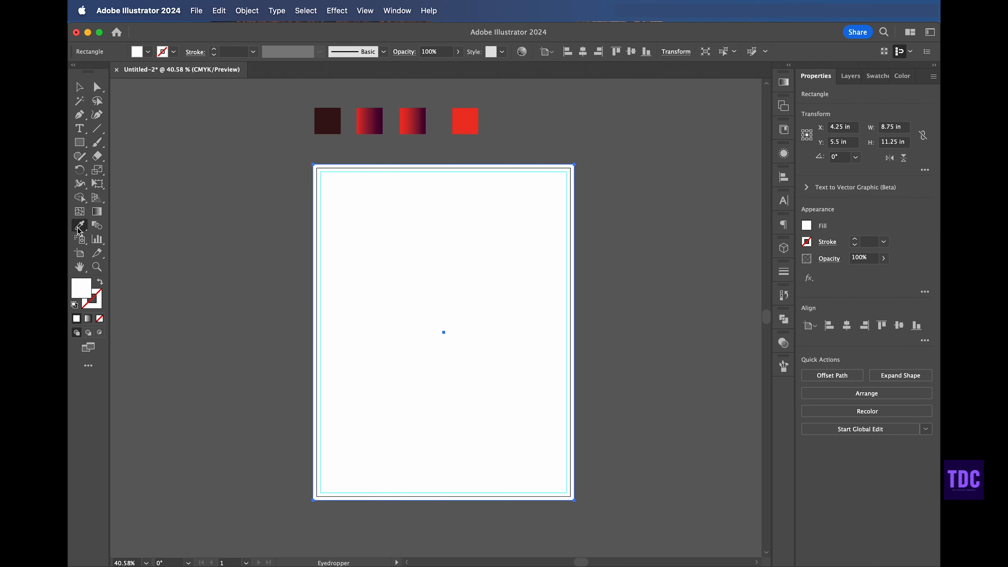
pyautogui.click(325, 114)
pyautogui.press('v')
pyautogui.click(217, 147)
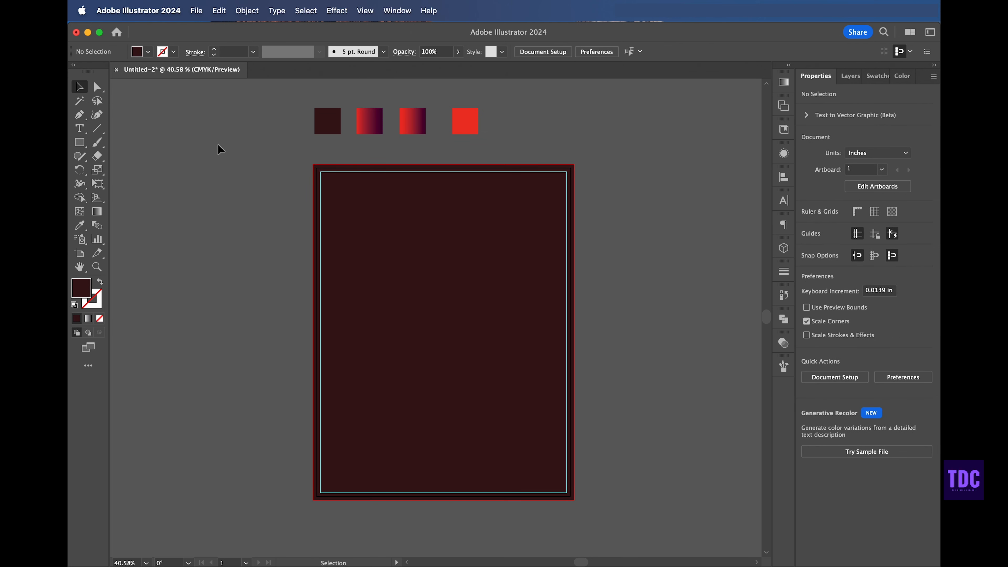
# Step: Place the business team photo across the top of the page
pyautogui.click(197, 11)
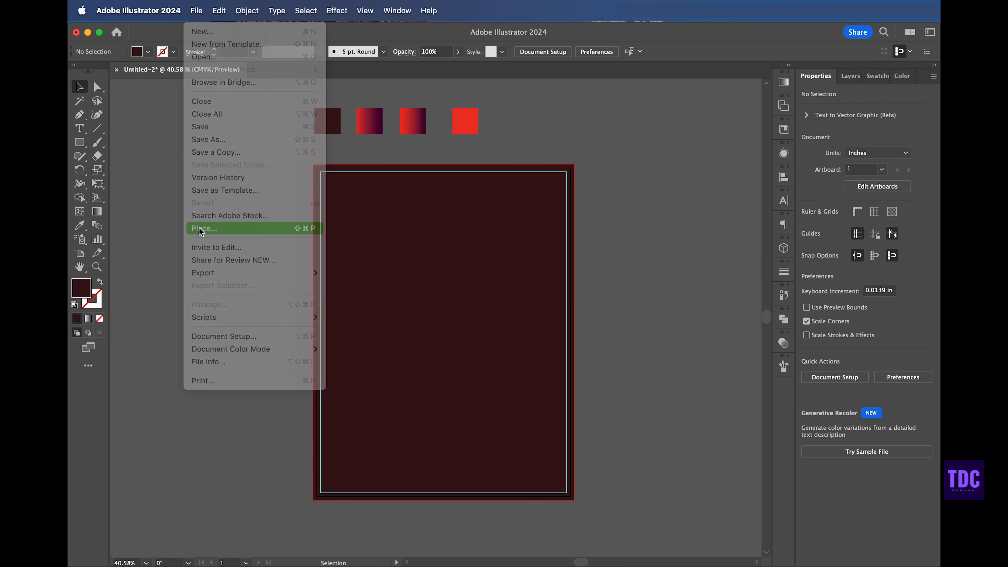
pyautogui.click(198, 228)
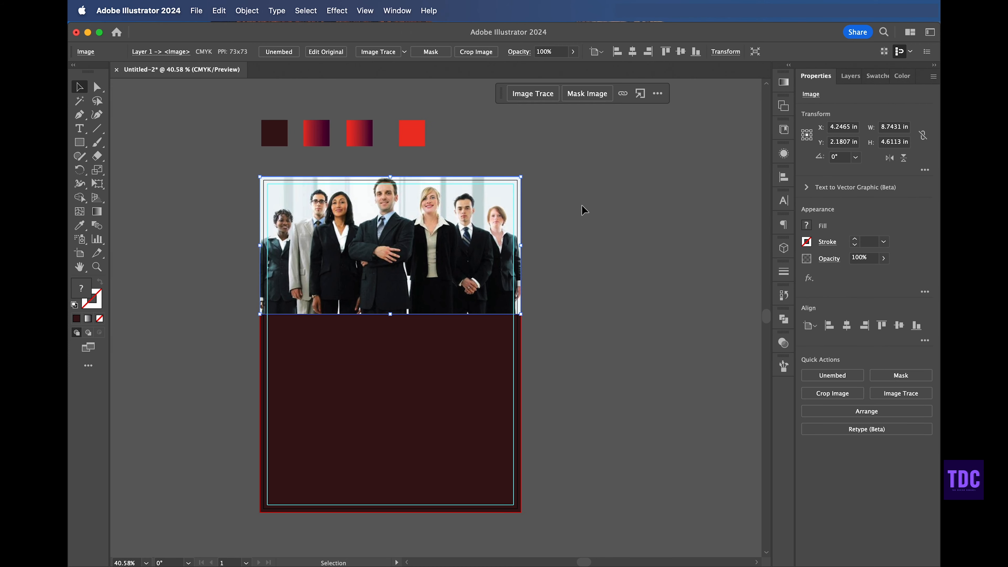
pyautogui.click(633, 233)
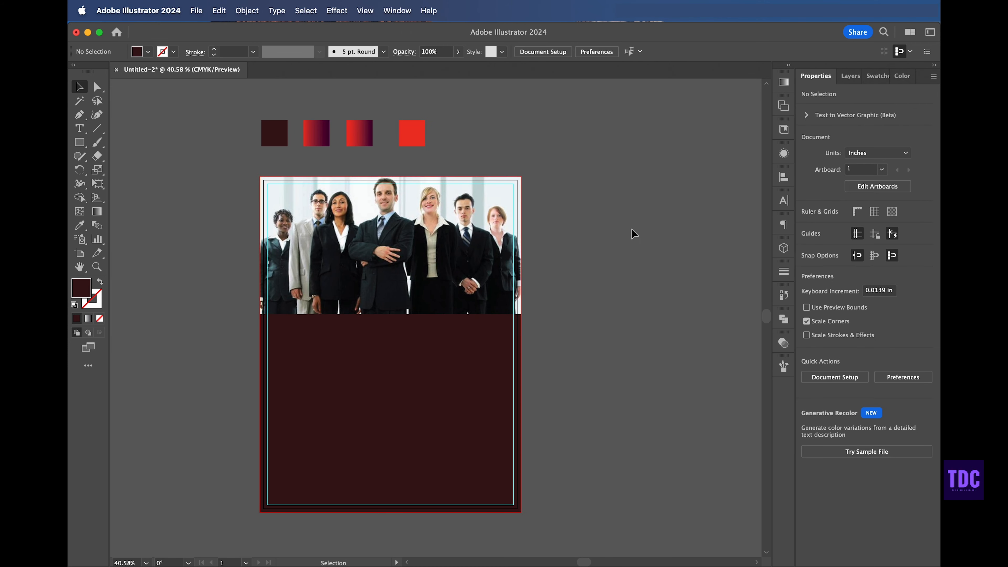
# Step: Draw an angled chevron band shape with a red gradient across the photo's lower edge using the Pen tool
pyautogui.click(80, 111)
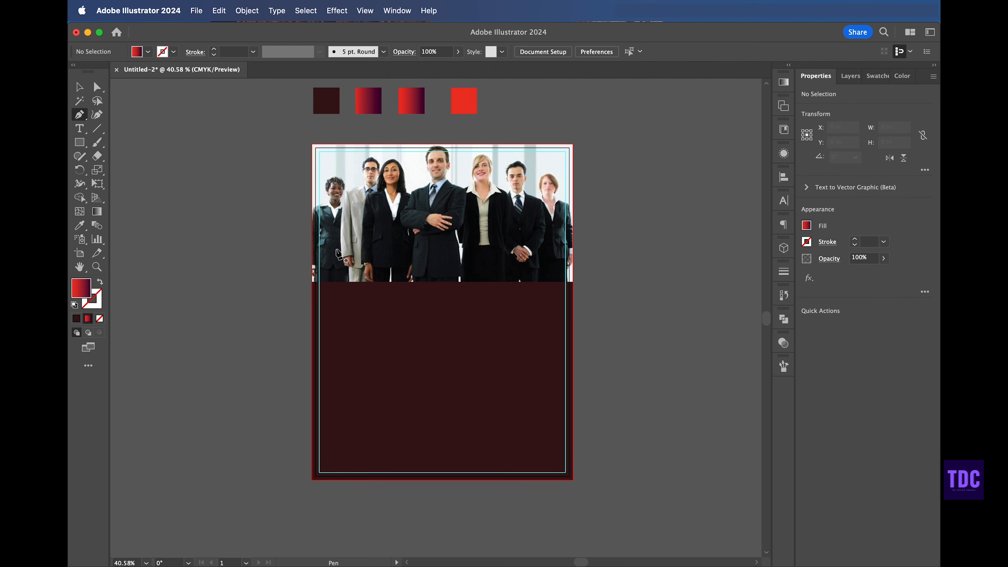
pyautogui.click(312, 236)
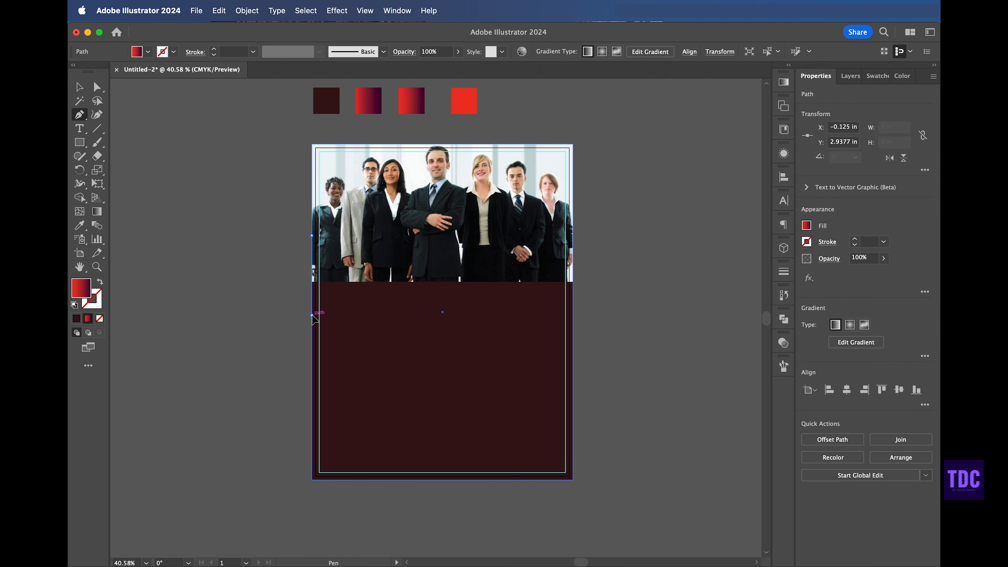
pyautogui.click(312, 315)
pyautogui.click(381, 271)
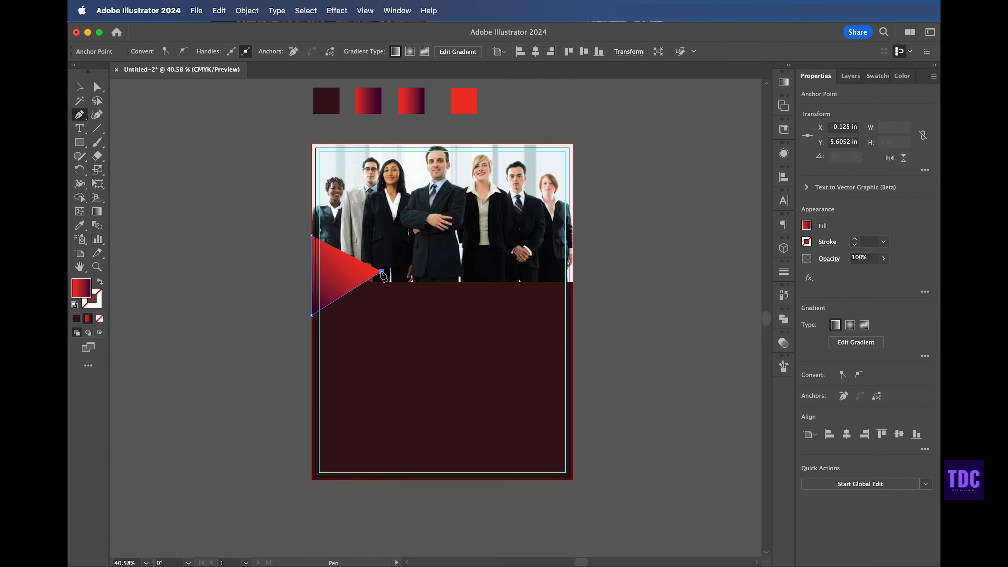
pyautogui.click(573, 320)
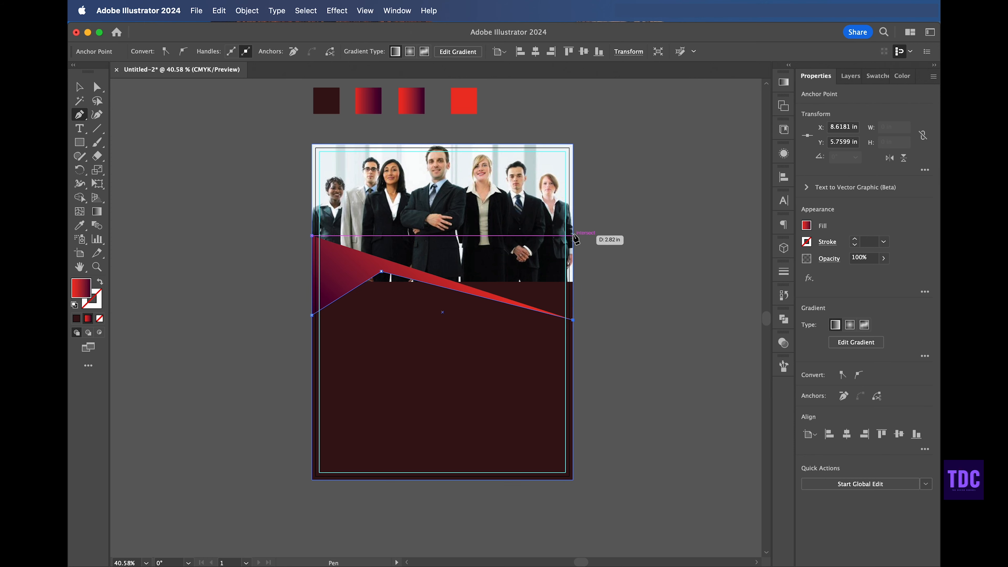
pyautogui.click(572, 236)
pyautogui.click(396, 196)
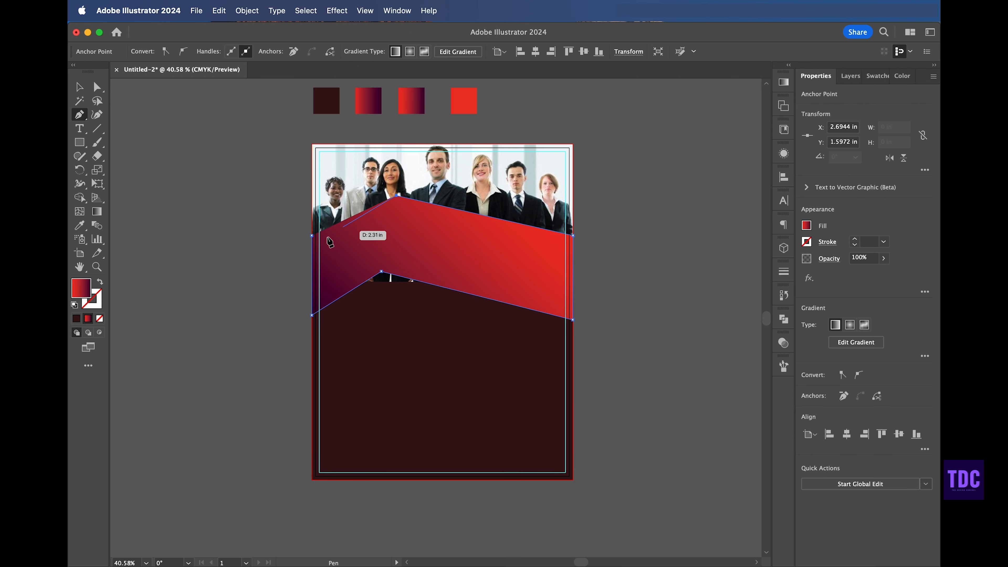
pyautogui.click(86, 90)
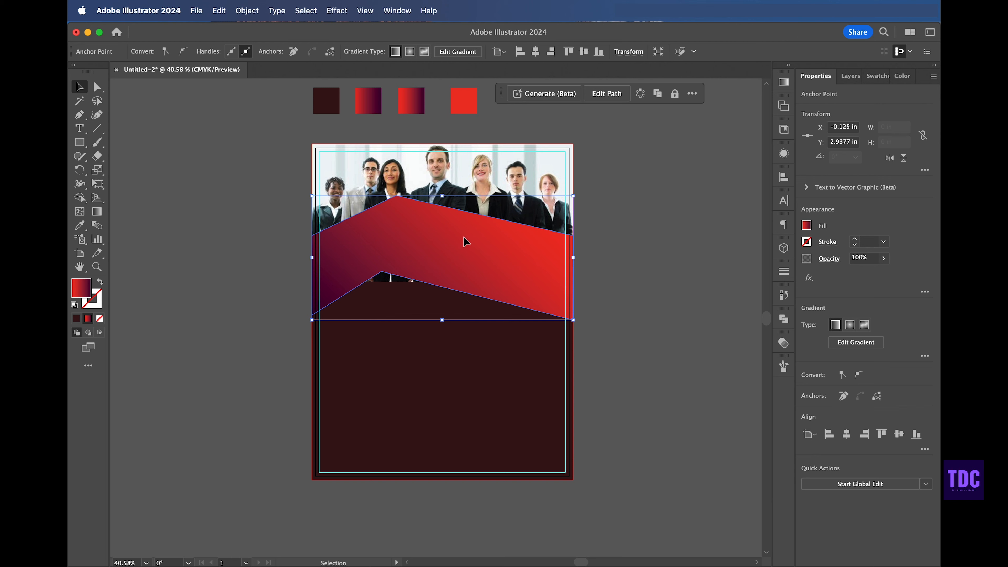
# Step: Move the chevron band down and adjust its anchor points to reshape it
pyautogui.moveTo(466, 242); pyautogui.dragTo(465, 259)
pyautogui.press('a')
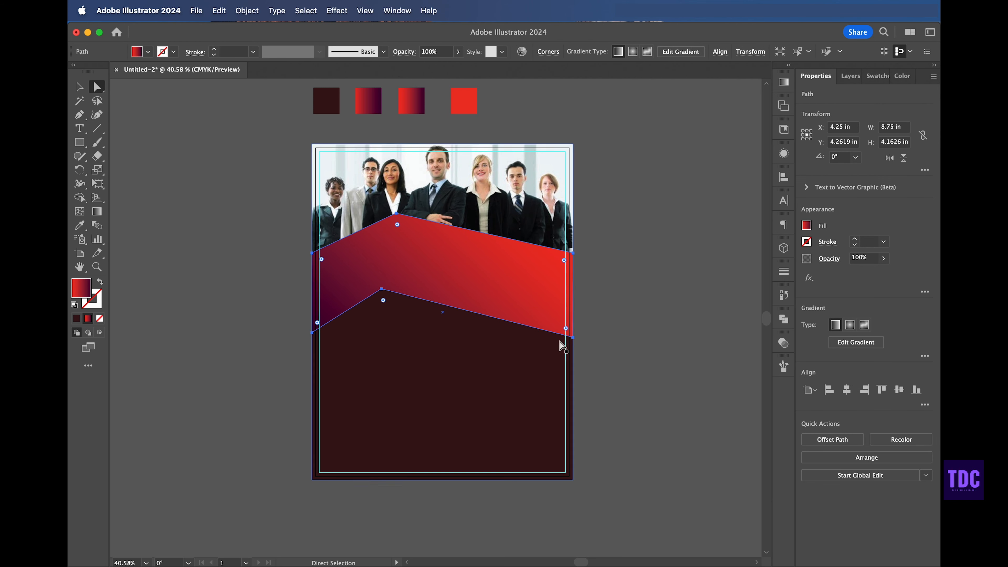
pyautogui.moveTo(572, 337); pyautogui.dragTo(573, 325)
pyautogui.moveTo(381, 291)
pyautogui.mouseDown()
pyautogui.moveTo(405, 281)
pyautogui.moveTo(382, 279)
pyautogui.mouseUp()
pyautogui.moveTo(397, 213); pyautogui.dragTo(374, 214)
pyautogui.press('v')
pyautogui.moveTo(451, 265); pyautogui.dragTo(448, 269)
pyautogui.click(258, 271)
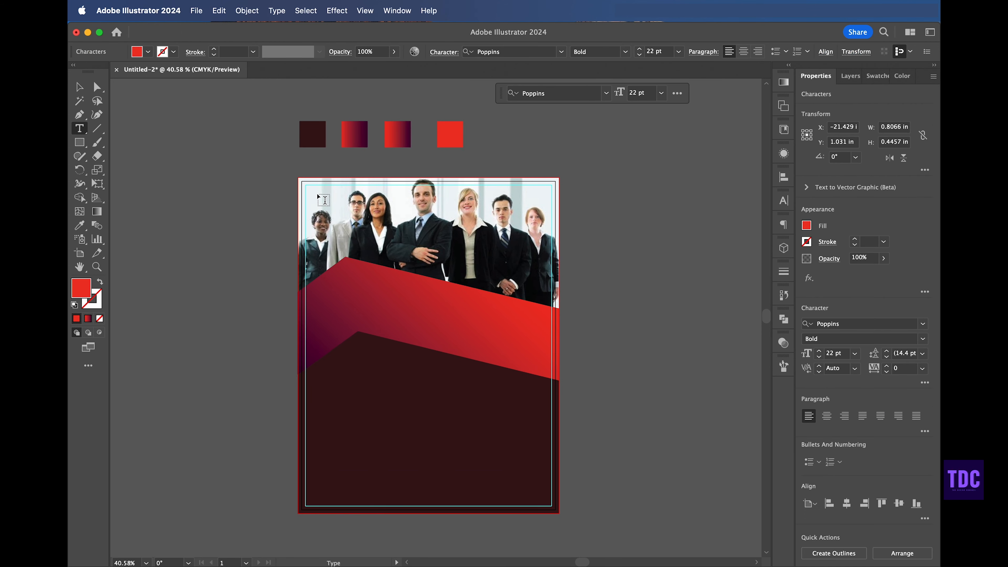
# Step: Paste the red LOGO text near the top-left corner of the page and nudge it into place
pyautogui.click(318, 195)
pyautogui.click(317, 193)
pyautogui.press('super+v')
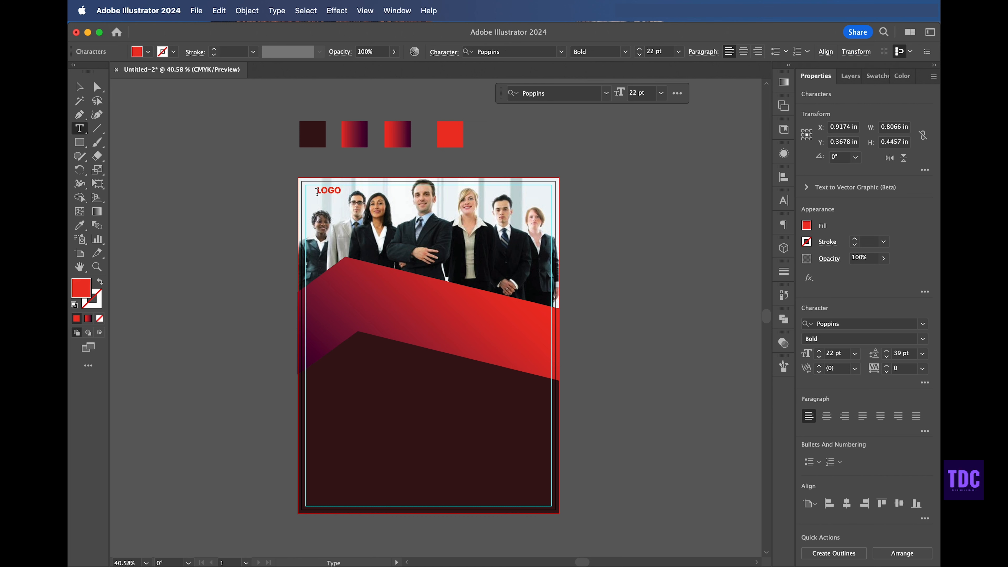
pyautogui.click(81, 86)
pyautogui.moveTo(334, 196); pyautogui.dragTo(330, 205)
pyautogui.click(211, 197)
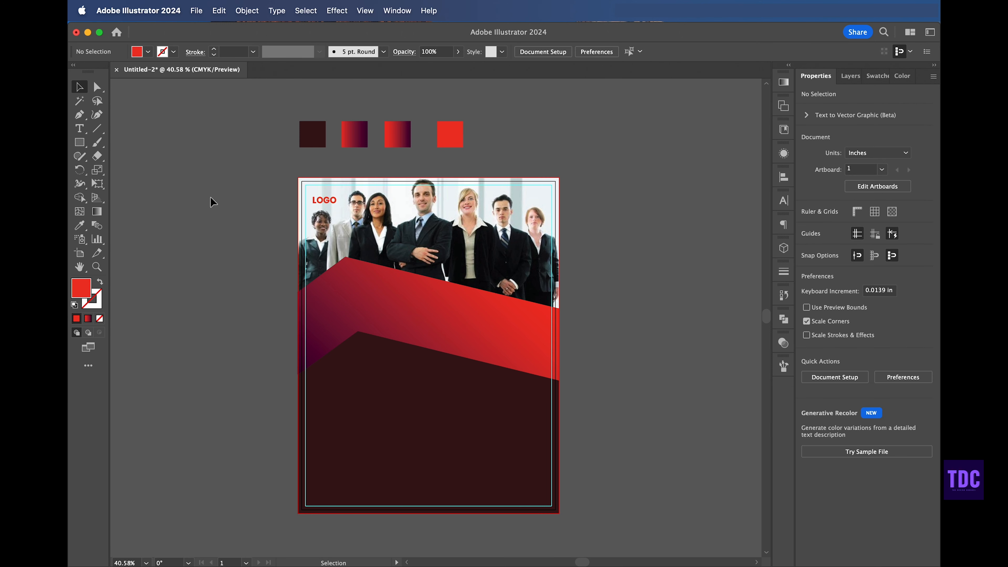
# Step: Add placeholder point text on the red band with the Type tool and select it
pyautogui.click(80, 129)
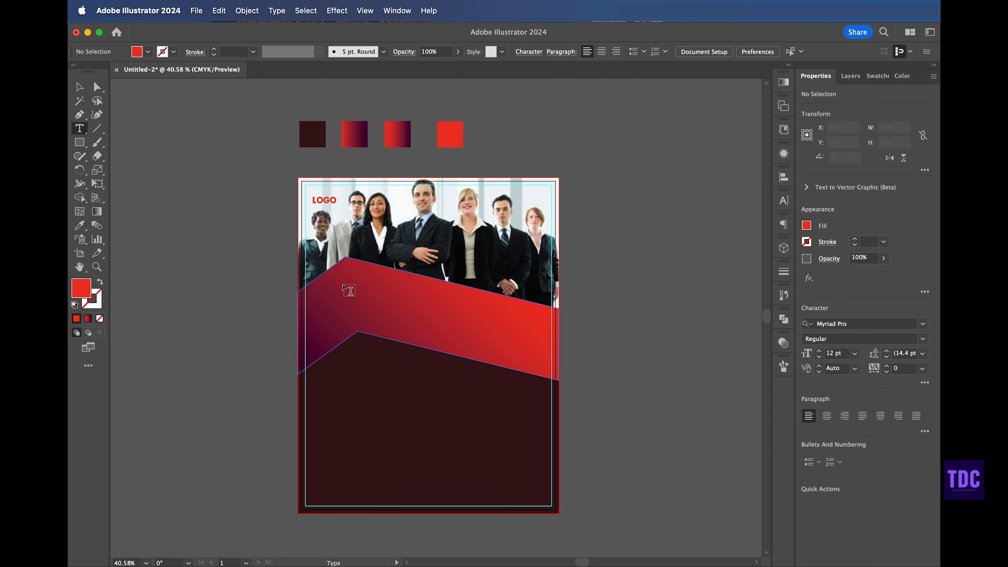
pyautogui.click(340, 282)
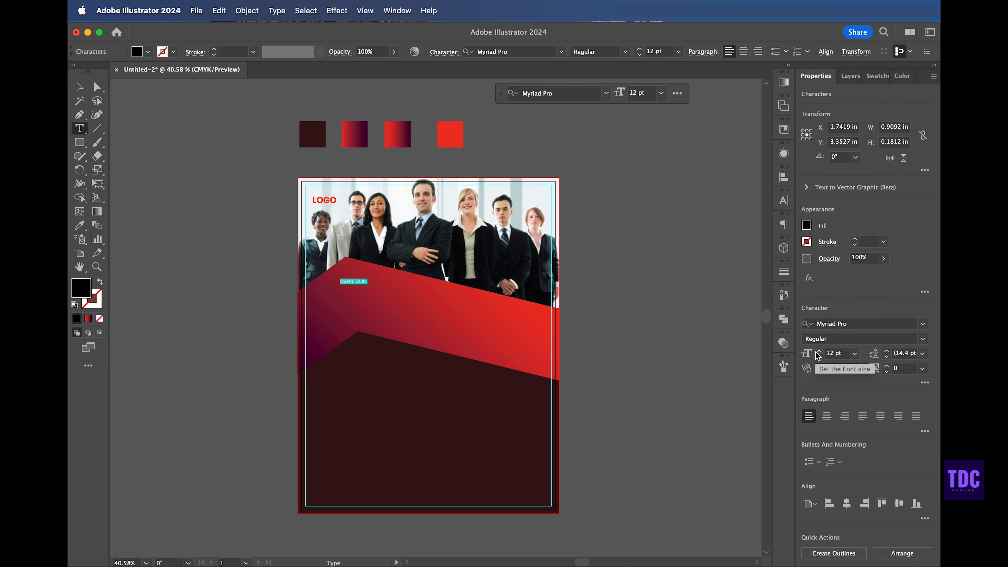
pyautogui.click(78, 86)
pyautogui.click(323, 203)
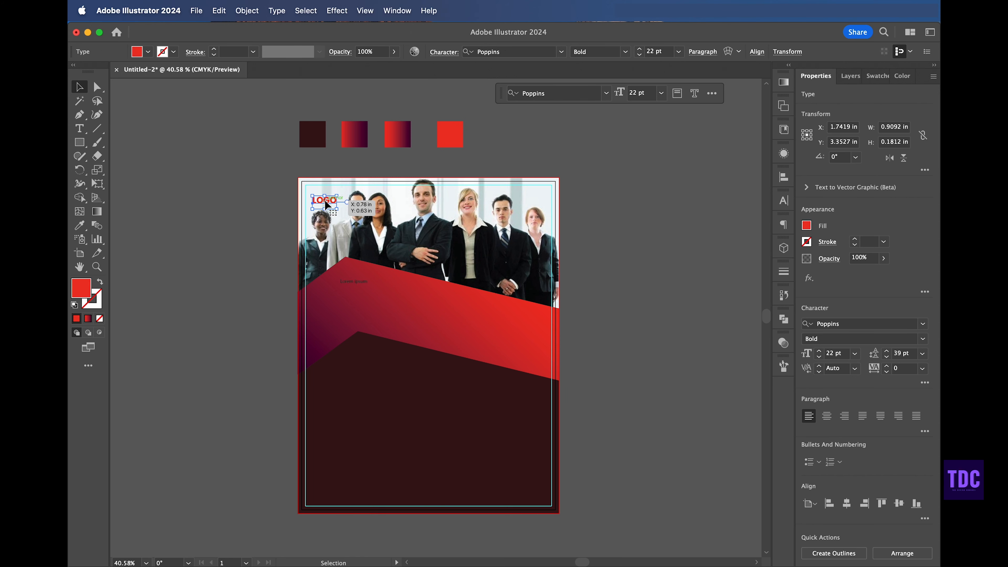
pyautogui.click(355, 281)
# Step: Set the placeholder text's font to Poppins SemiBold
pyautogui.click(923, 324)
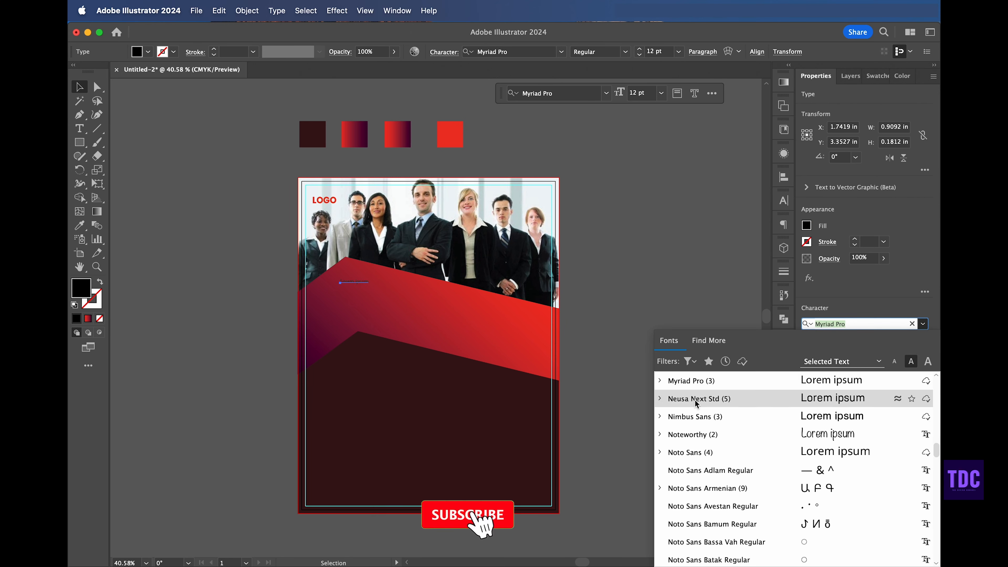
pyautogui.scroll(5, 686, 399)
pyautogui.click(686, 399)
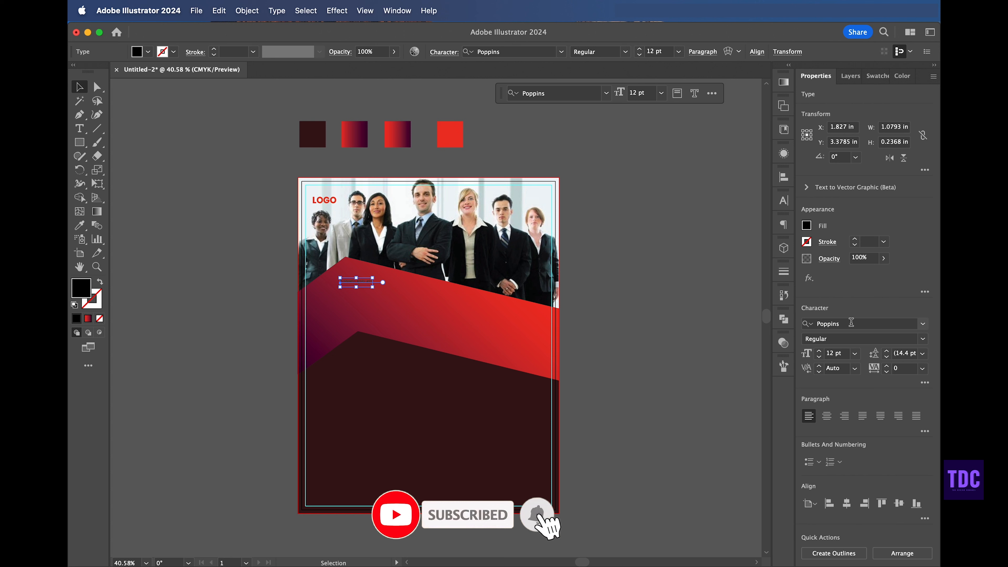
pyautogui.click(923, 338)
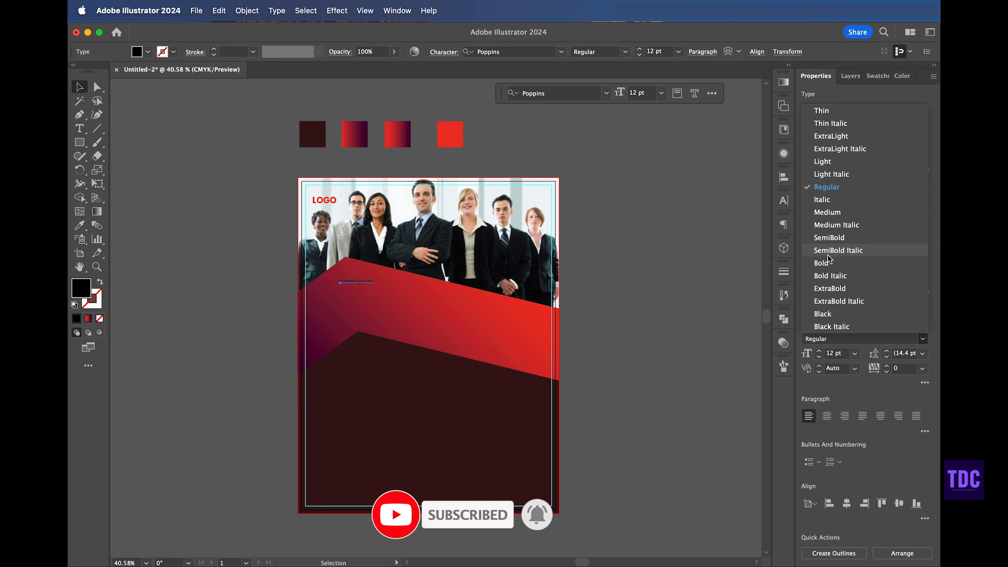
pyautogui.click(829, 237)
# Step: Increase the placeholder text size to 30 pt
pyautogui.click(819, 350)
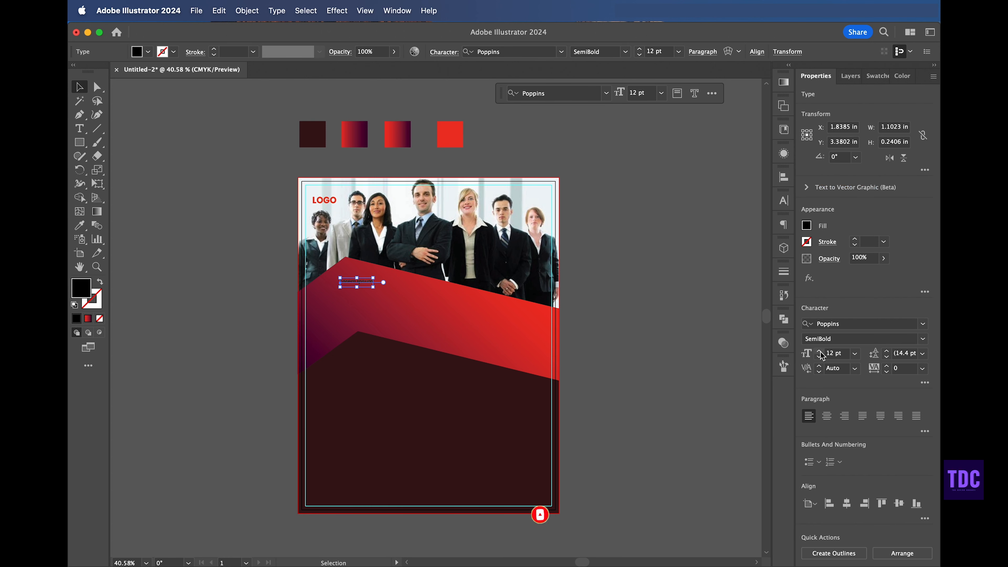
pyautogui.click(819, 350)
pyautogui.click(819, 351)
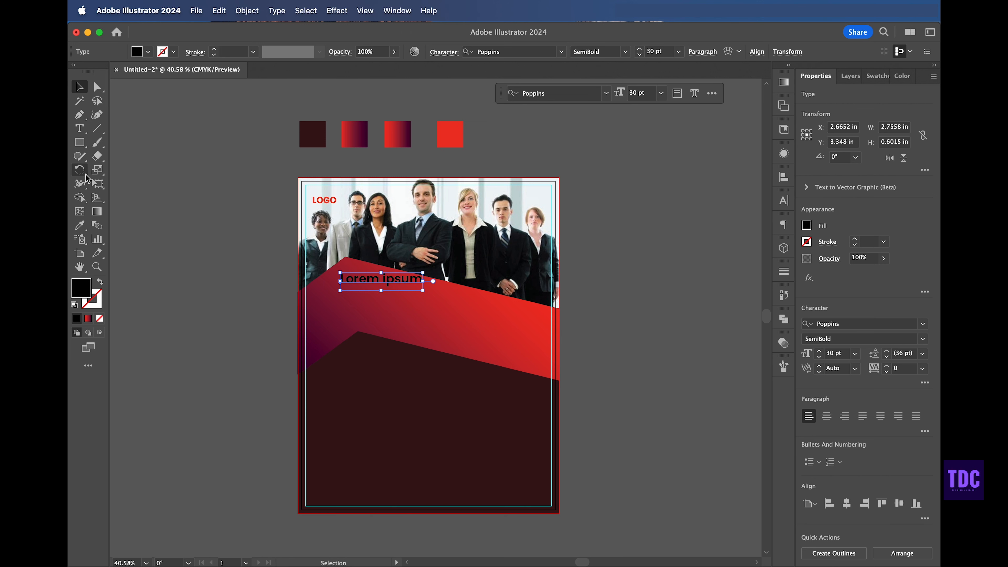
# Step: Set the placeholder text's fill colour to white, FFFFFF
pyautogui.click(82, 226)
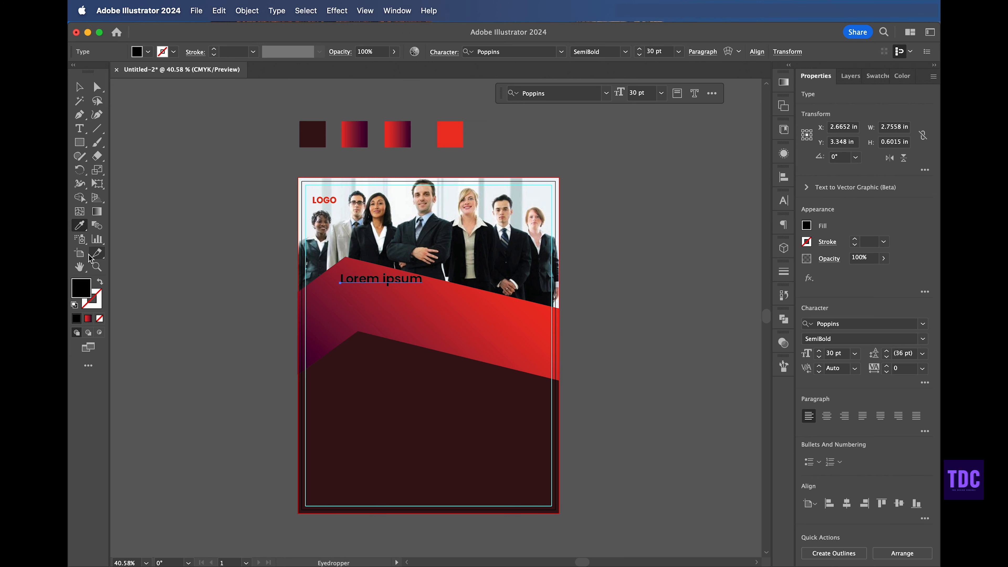
pyautogui.doubleClick(82, 289)
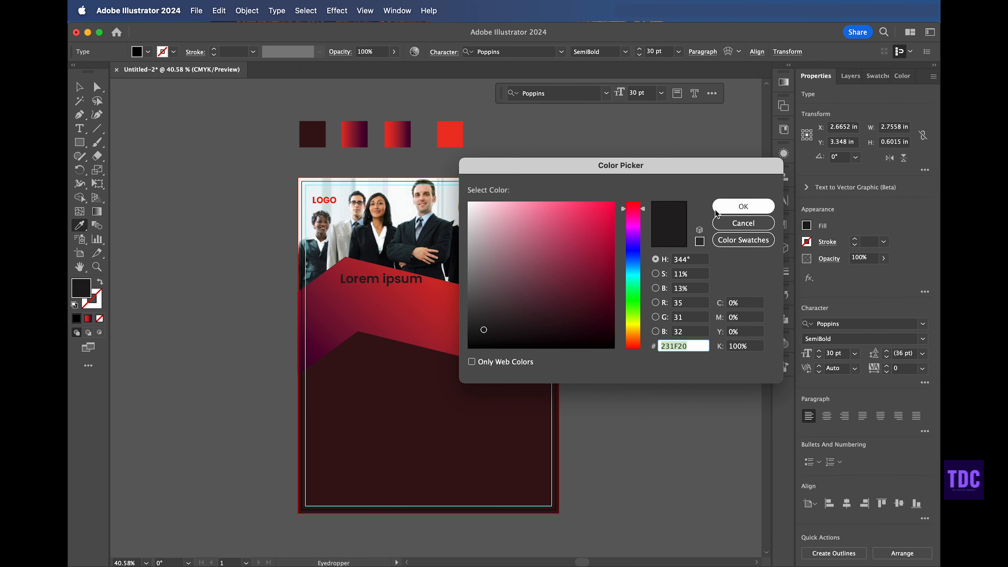
pyautogui.write('FFFFFF')
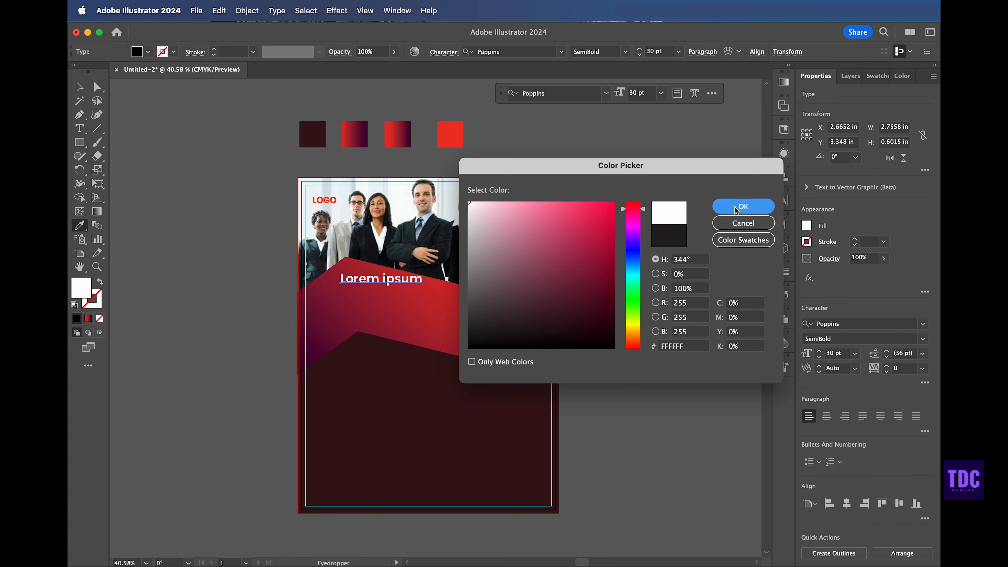
pyautogui.click(743, 206)
# Step: Nudge the text down slightly and replace its content with the pasted headline CREATIVE & CORPORATE DESIGN
pyautogui.press('v')
pyautogui.click(187, 182)
pyautogui.moveTo(368, 286); pyautogui.dragTo(362, 293)
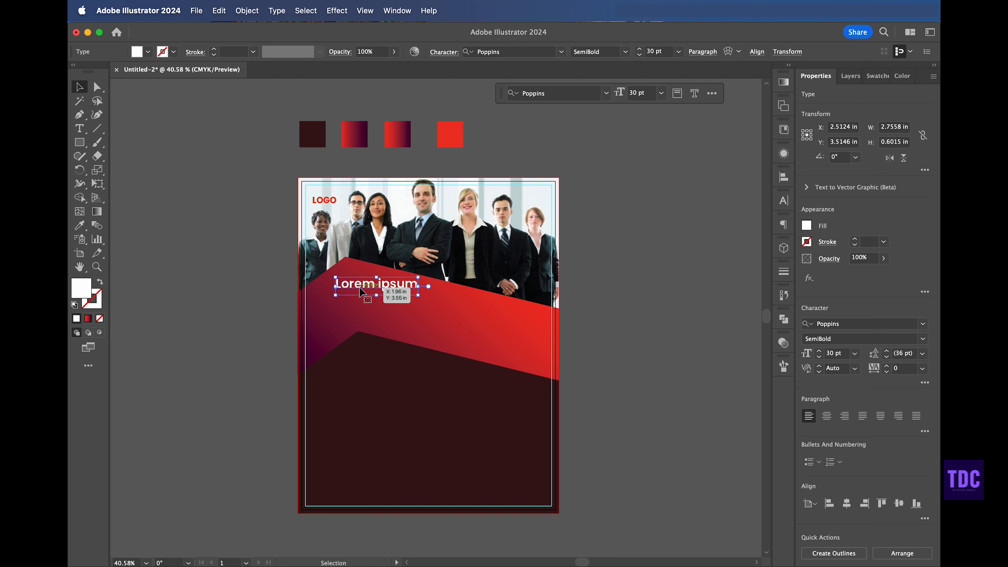
pyautogui.doubleClick(369, 285)
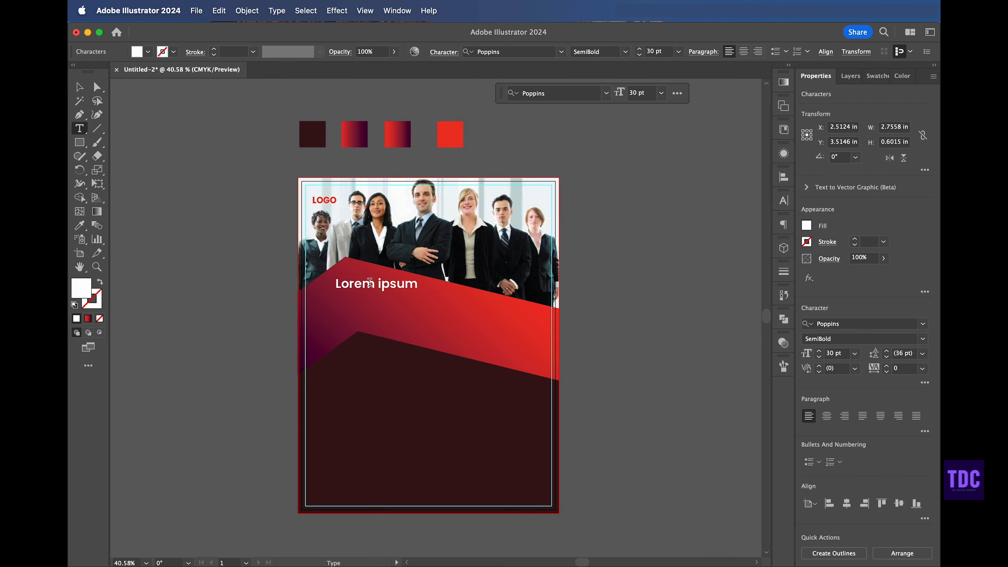
pyautogui.press('super+a')
pyautogui.scroll(1, 474, 283)
pyautogui.write('CREATIVE & CORPORATE DESIGN')
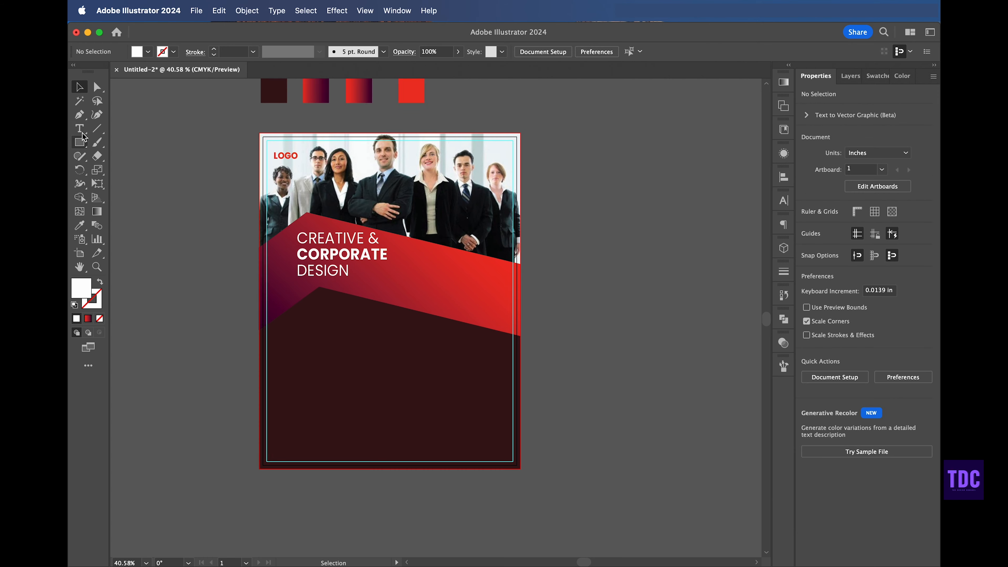
# Step: Draw a four-sided shape with the Pen tool over the right part of the red band
pyautogui.click(79, 114)
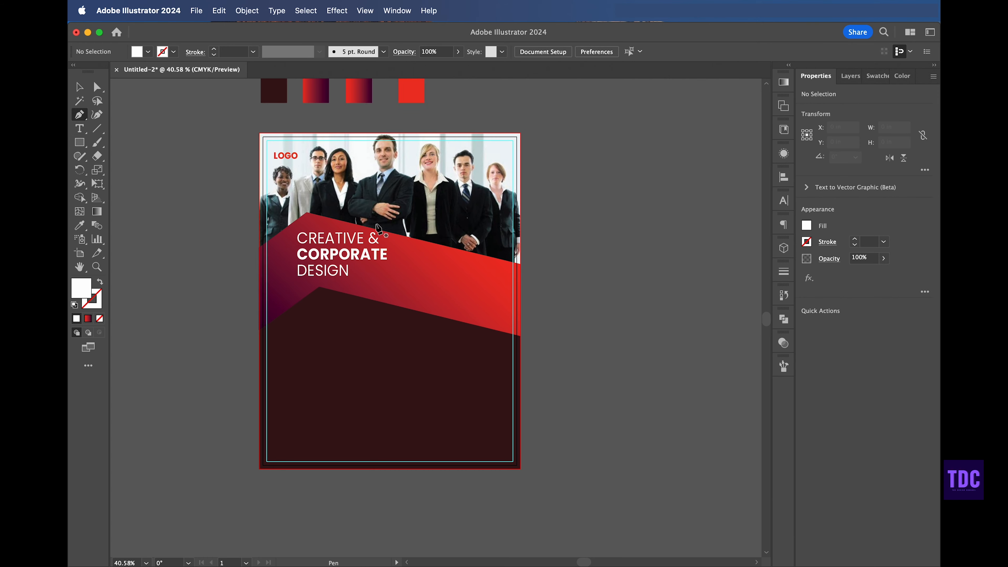
pyautogui.click(435, 244)
pyautogui.click(387, 303)
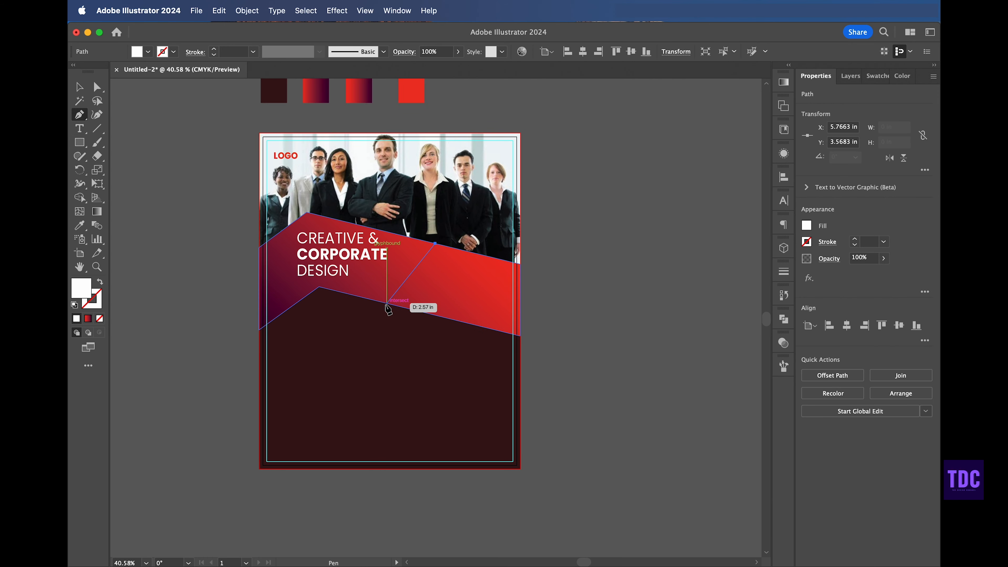
pyautogui.click(520, 336)
pyautogui.click(520, 262)
pyautogui.click(434, 243)
pyautogui.click(79, 87)
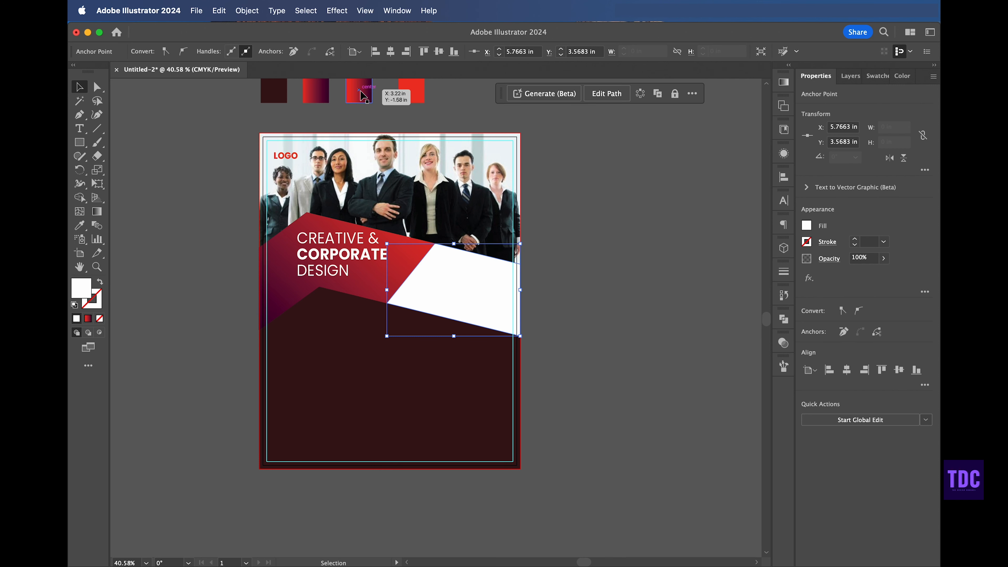
# Step: Apply the second sample swatch's red-to-maroon gradient to the new shape
pyautogui.press('i')
pyautogui.click(361, 95)
pyautogui.click(80, 87)
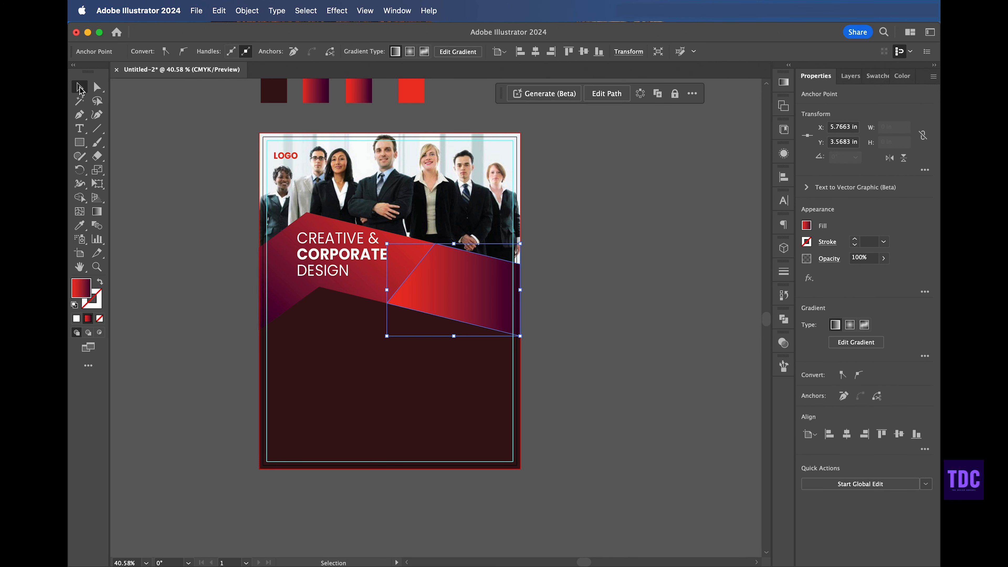
# Step: Adjust the gradient direction across the new shape with the Gradient tool
pyautogui.click(97, 211)
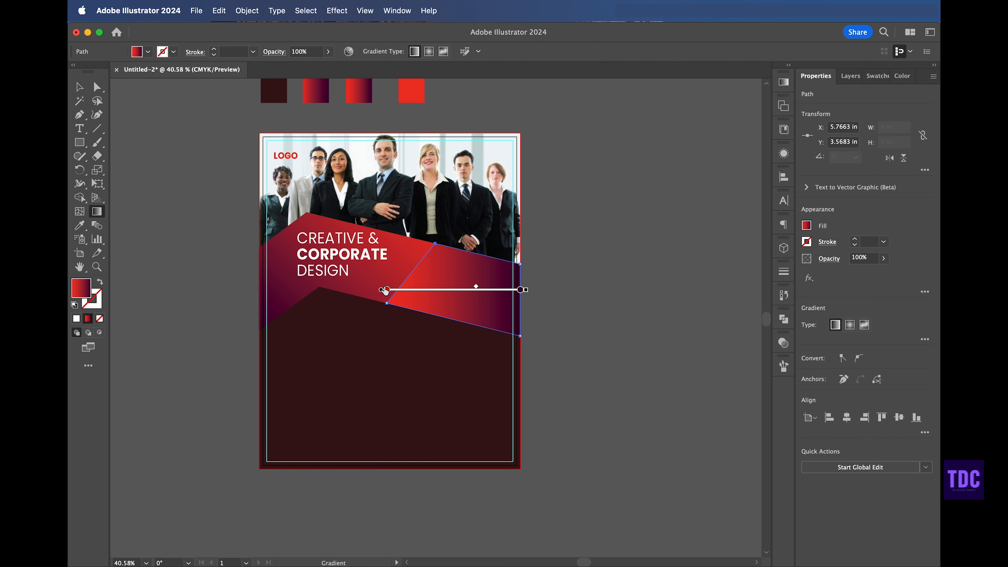
pyautogui.moveTo(383, 293)
pyautogui.mouseDown()
pyautogui.moveTo(547, 397)
pyautogui.moveTo(383, 296)
pyautogui.moveTo(389, 325)
pyautogui.moveTo(389, 293)
pyautogui.mouseUp()
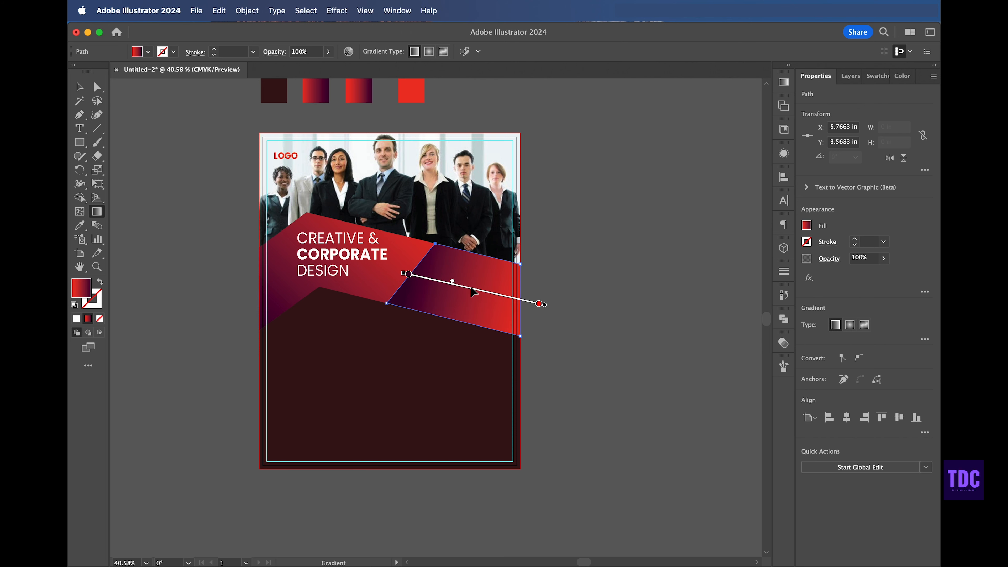
pyautogui.moveTo(470, 286)
pyautogui.mouseDown()
pyautogui.moveTo(442, 279)
pyautogui.moveTo(516, 293)
pyautogui.mouseUp()
pyautogui.click(612, 238)
# Step: Recolour the background rectangle with the darkest sample swatch colour
pyautogui.press('v')
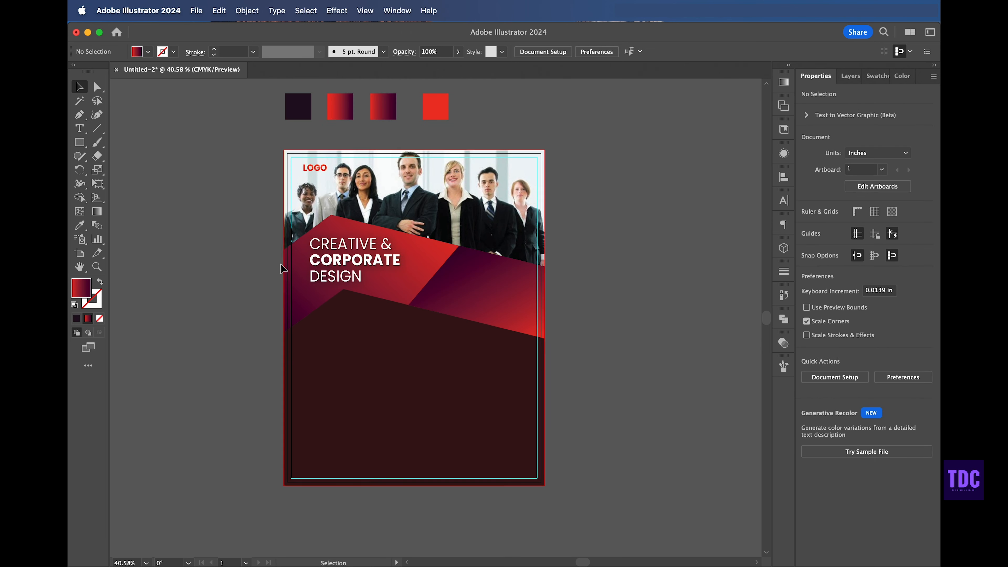
pyautogui.click(286, 196)
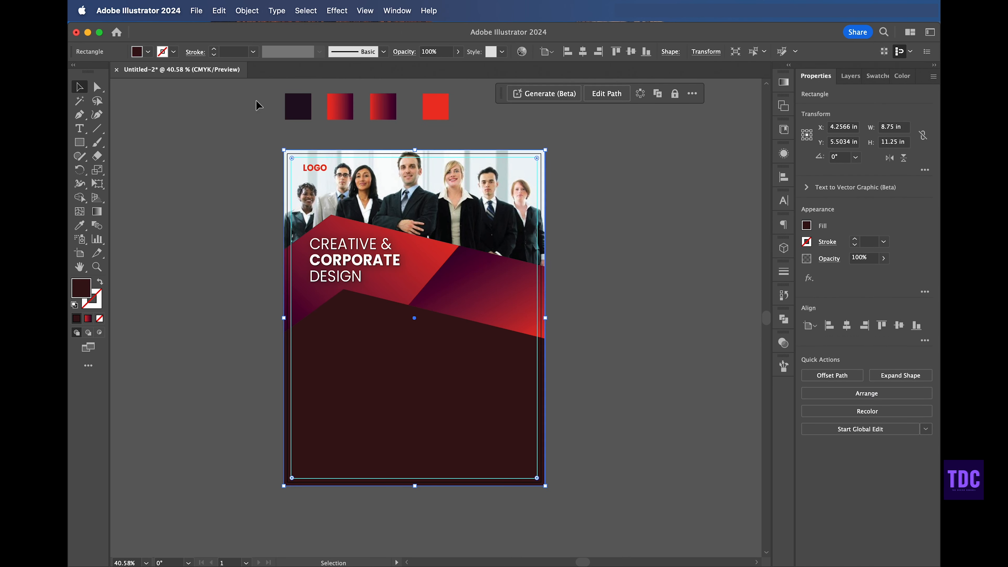
pyautogui.click(80, 225)
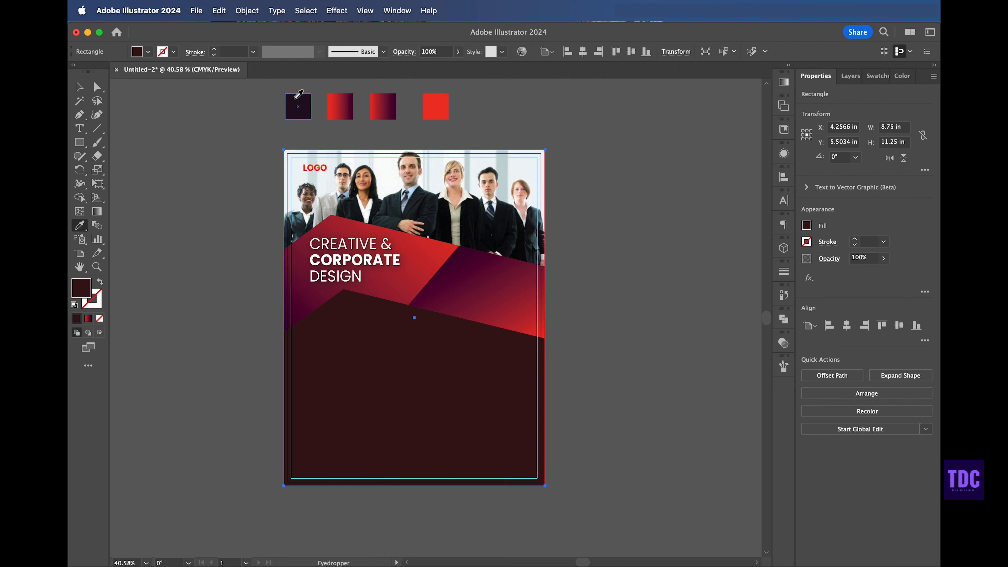
pyautogui.click(79, 86)
pyautogui.click(188, 172)
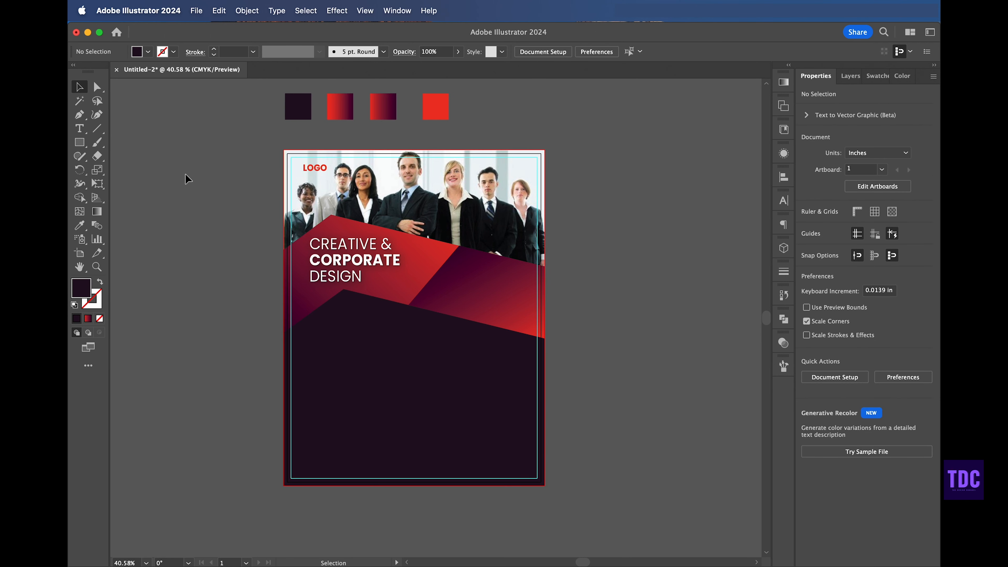
# Step: Duplicate the headline below the red band and trim the copy to a single line
pyautogui.hscroll(-2, 189, 175)
pyautogui.click(380, 259)
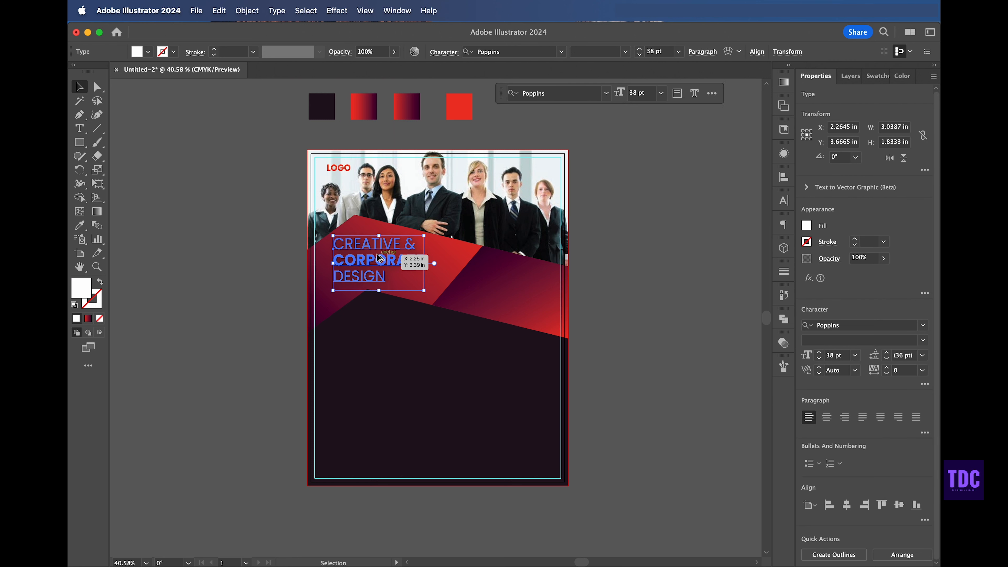
pyautogui.keyDown('alt'); pyautogui.moveTo(380, 259); pyautogui.dragTo(330, 357); pyautogui.keyUp('alt')
pyautogui.doubleClick(382, 351)
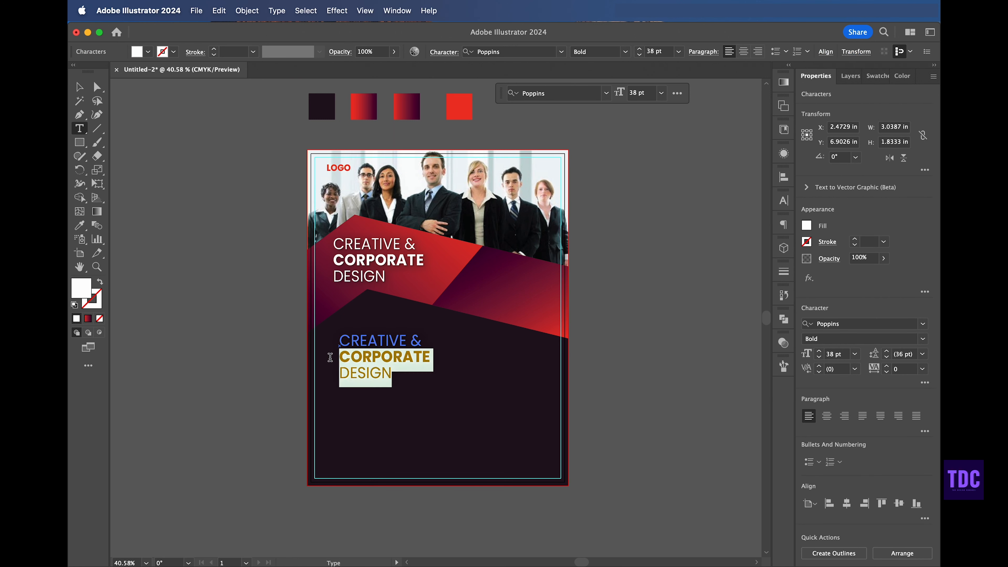
pyautogui.press('BackSpace')
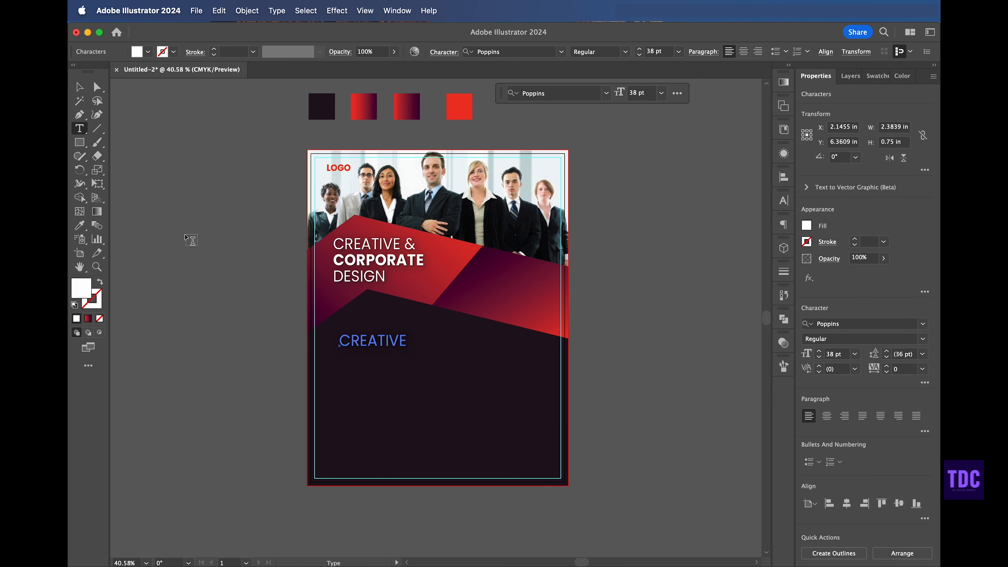
pyautogui.press('Escape')
pyautogui.moveTo(397, 342); pyautogui.dragTo(397, 332)
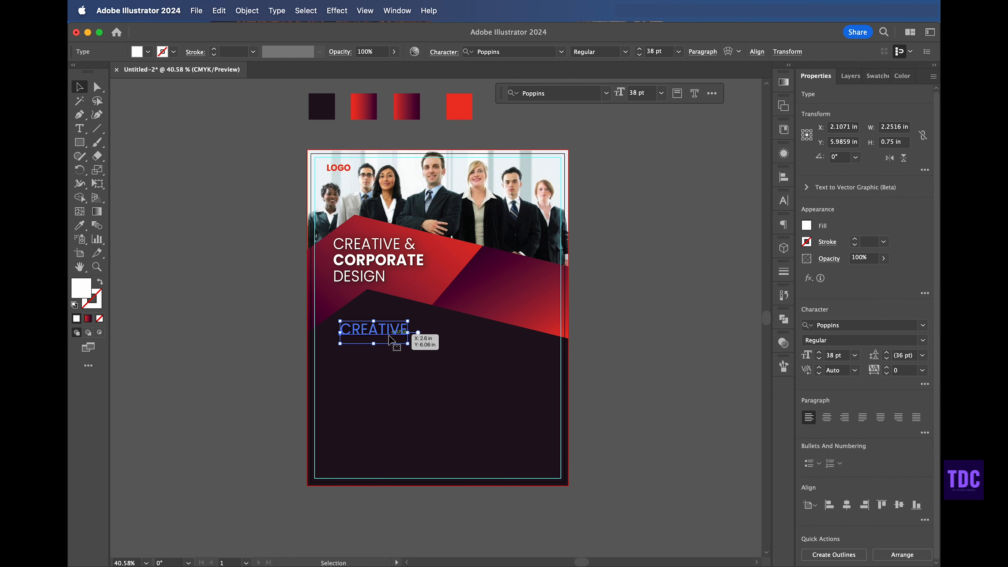
# Step: Change the copied line to ABOUT US in ExtraBold 22 pt and move it up slightly
pyautogui.click(249, 340)
pyautogui.click(389, 329)
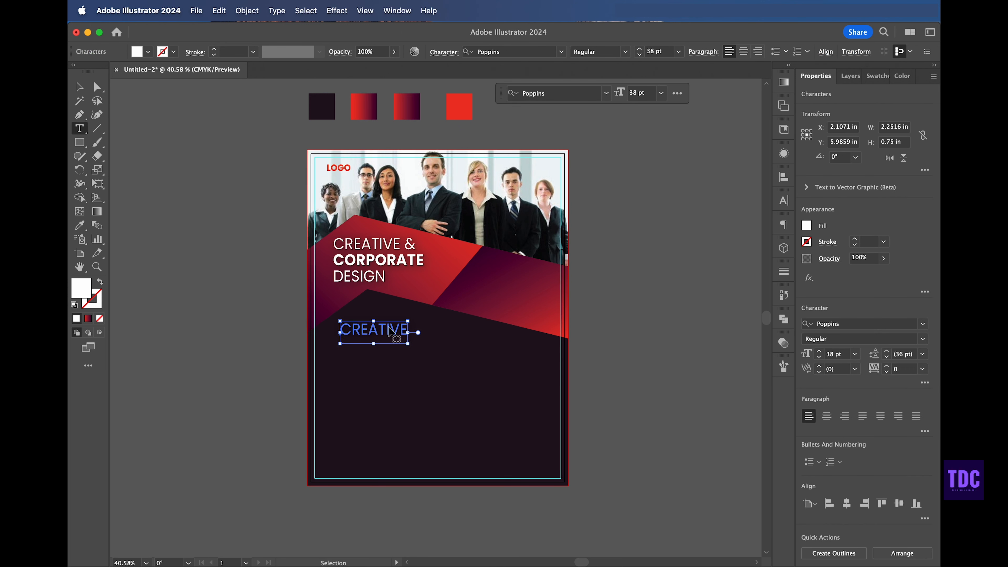
pyautogui.doubleClick(389, 326)
pyautogui.doubleClick(395, 341)
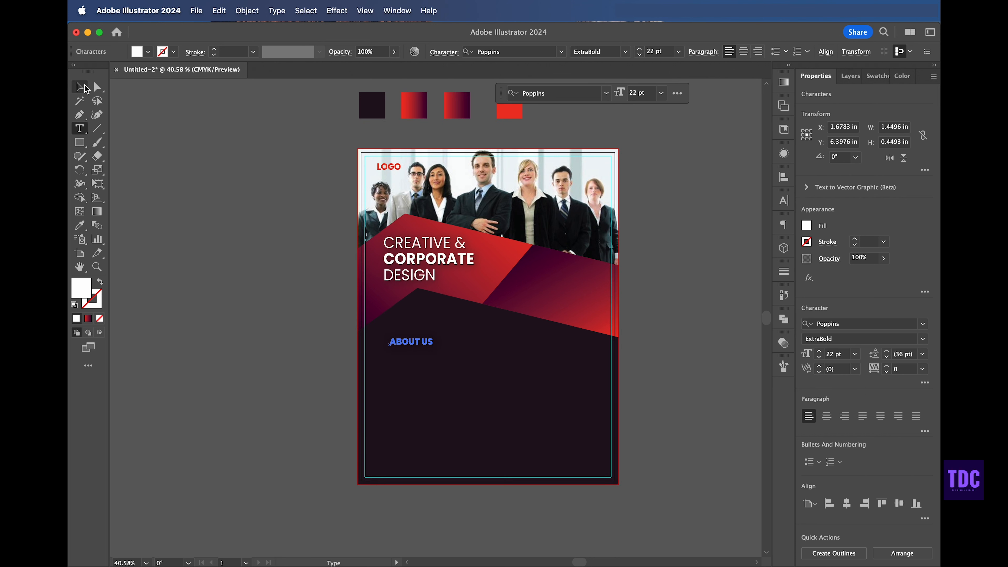
pyautogui.click(87, 90)
pyautogui.click(450, 352)
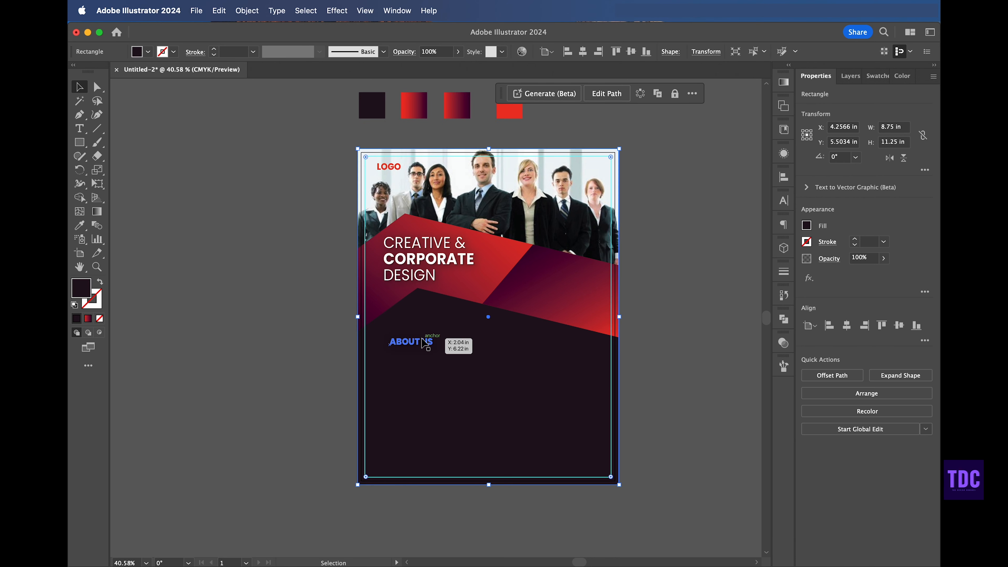
pyautogui.click(426, 343)
pyautogui.moveTo(425, 344); pyautogui.dragTo(426, 330)
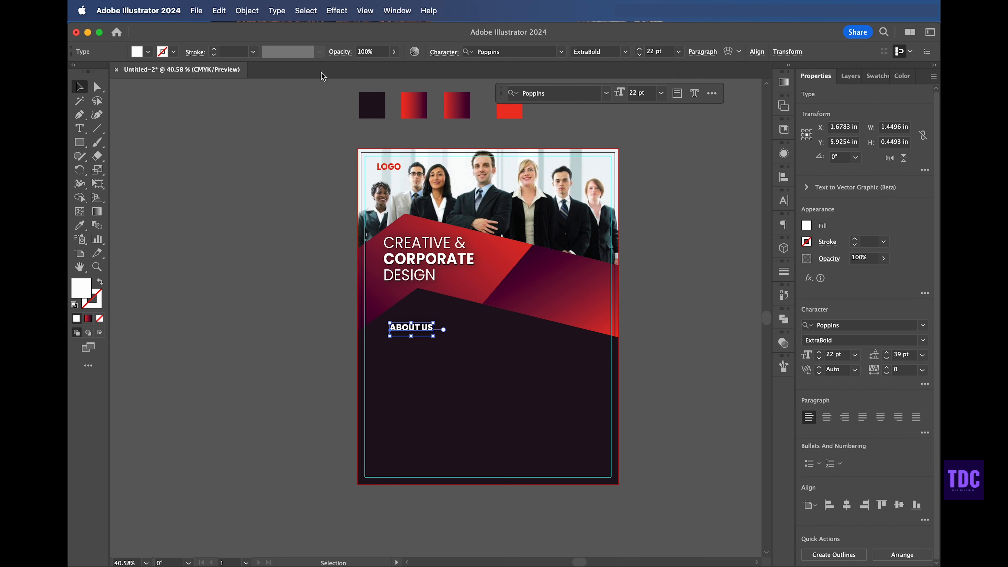
# Step: Left-align ABOUT US with the headline
pyautogui.click(691, 279)
pyautogui.click(413, 328)
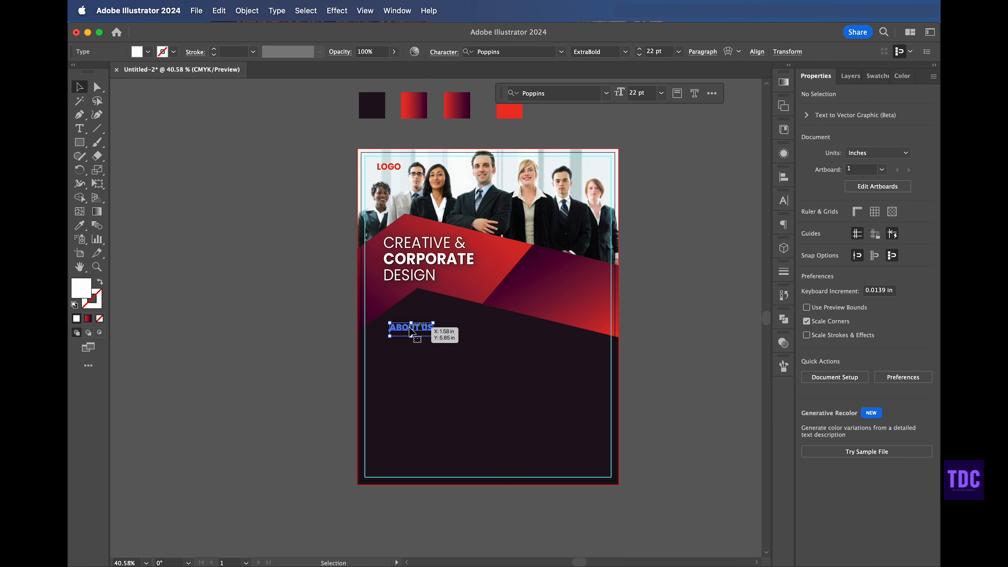
pyautogui.keyDown('shift'); pyautogui.click(449, 259); pyautogui.keyUp('shift')
pyautogui.click(784, 177)
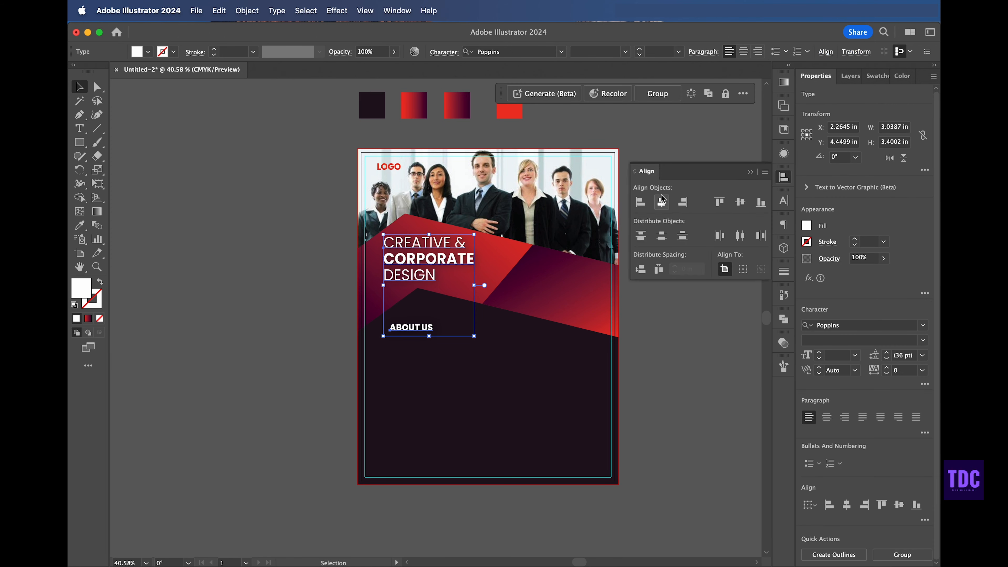
pyautogui.click(640, 202)
pyautogui.click(237, 225)
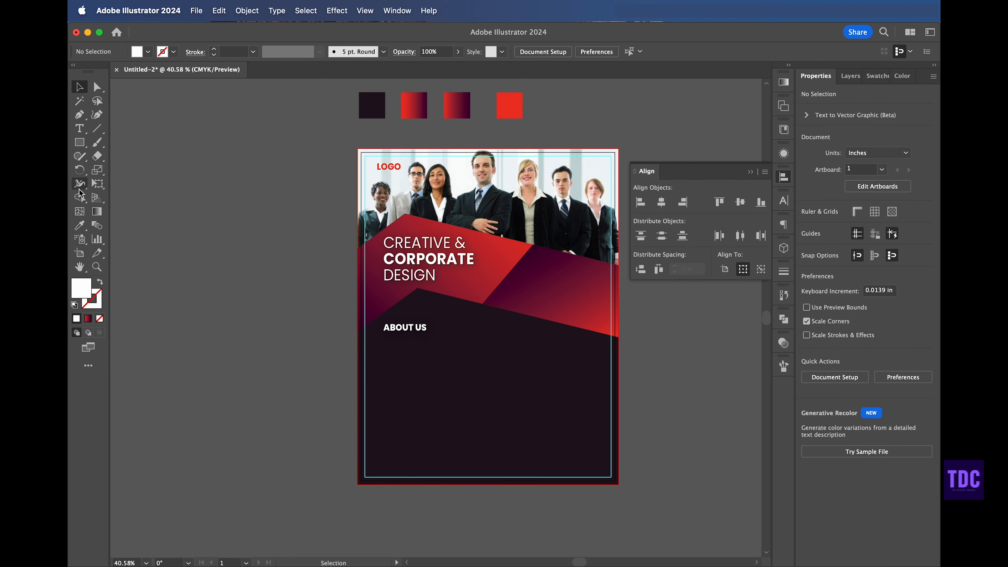
# Step: Add an area text box of placeholder paragraph text under ABOUT US, resize it and position it
pyautogui.press('t')
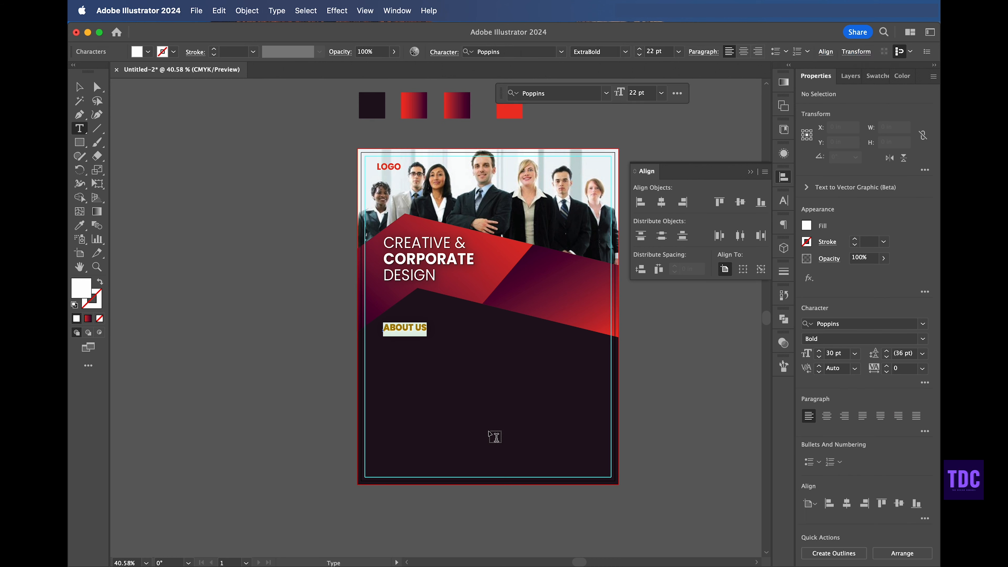
pyautogui.moveTo(388, 346); pyautogui.dragTo(493, 417)
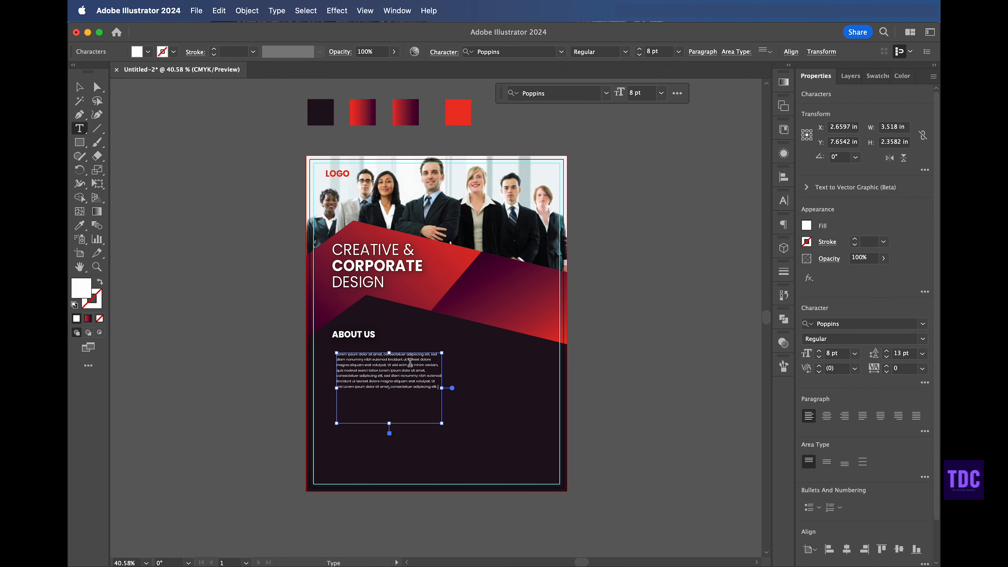
pyautogui.press('Escape')
pyautogui.moveTo(388, 423); pyautogui.dragTo(390, 395)
pyautogui.click(202, 300)
pyautogui.moveTo(362, 362); pyautogui.dragTo(358, 355)
pyautogui.click(213, 345)
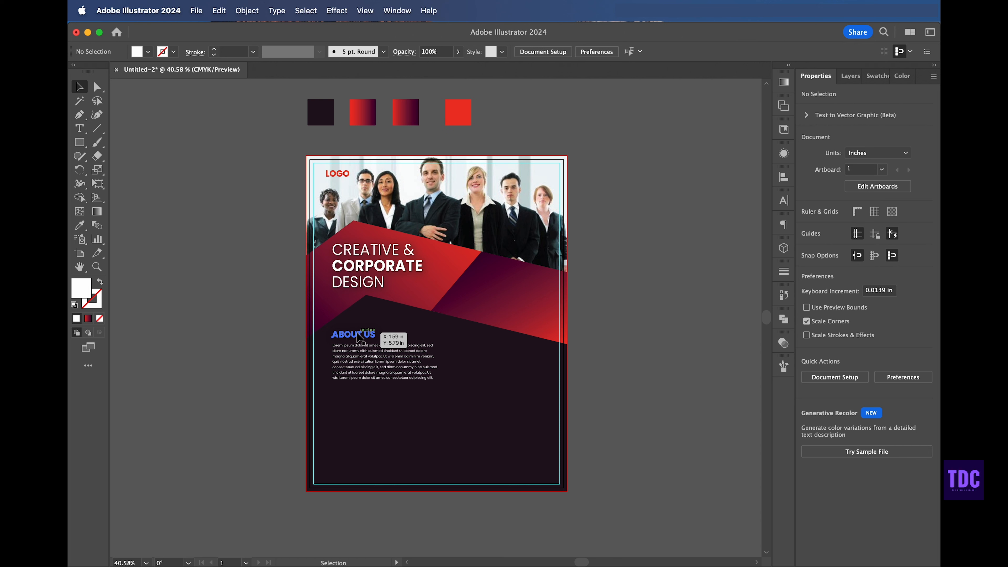
# Step: Duplicate ABOUT US below the paragraph and set the copy's font style to Medium
pyautogui.keyDown('alt'); pyautogui.moveTo(360, 337); pyautogui.dragTo(357, 393); pyautogui.keyUp('alt')
pyautogui.click(625, 52)
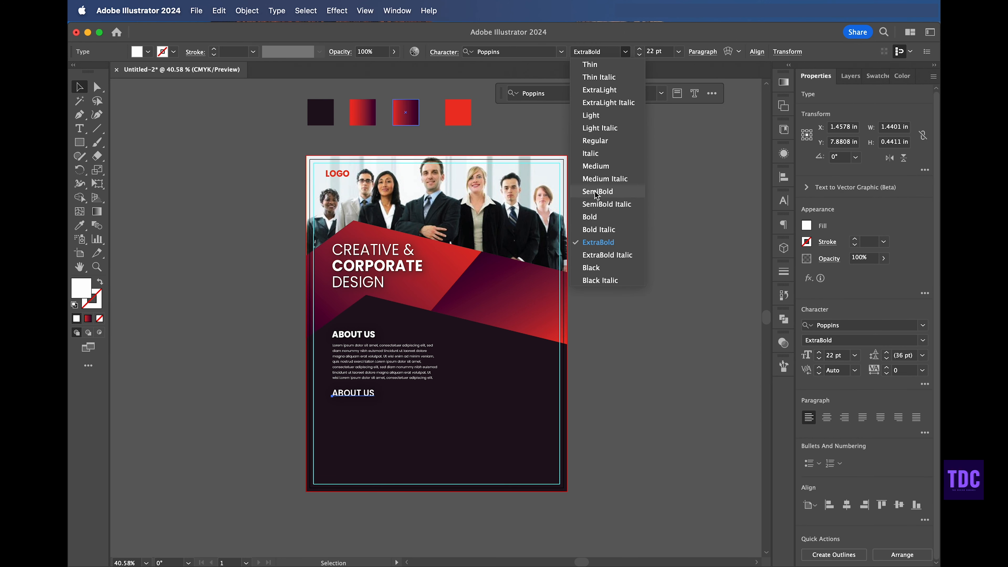
pyautogui.click(596, 168)
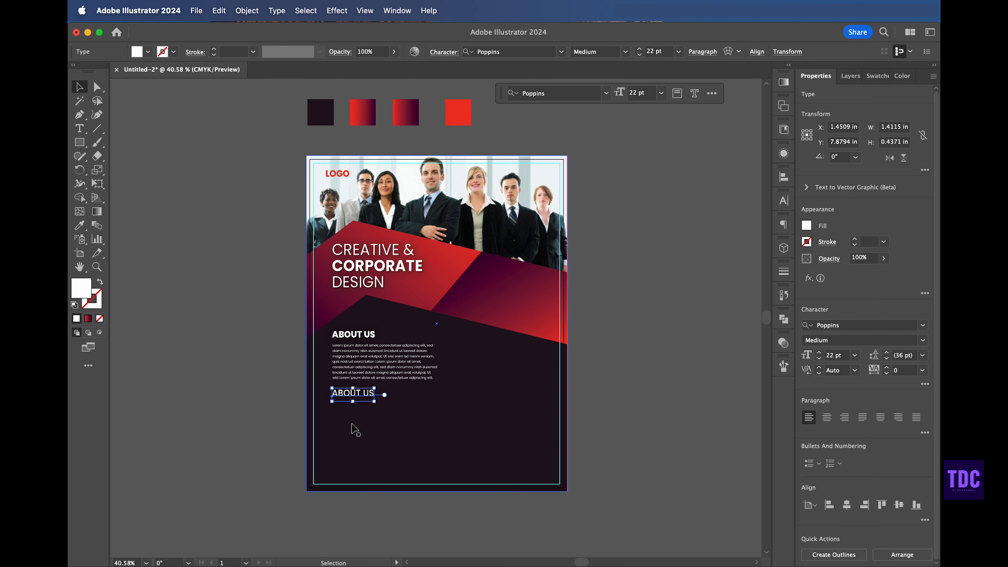
# Step: Retype the copied heading as WHY CHOOSE US
pyautogui.doubleClick(361, 394)
pyautogui.tripleClick(362, 395)
pyautogui.write('WHY CHOOSE')
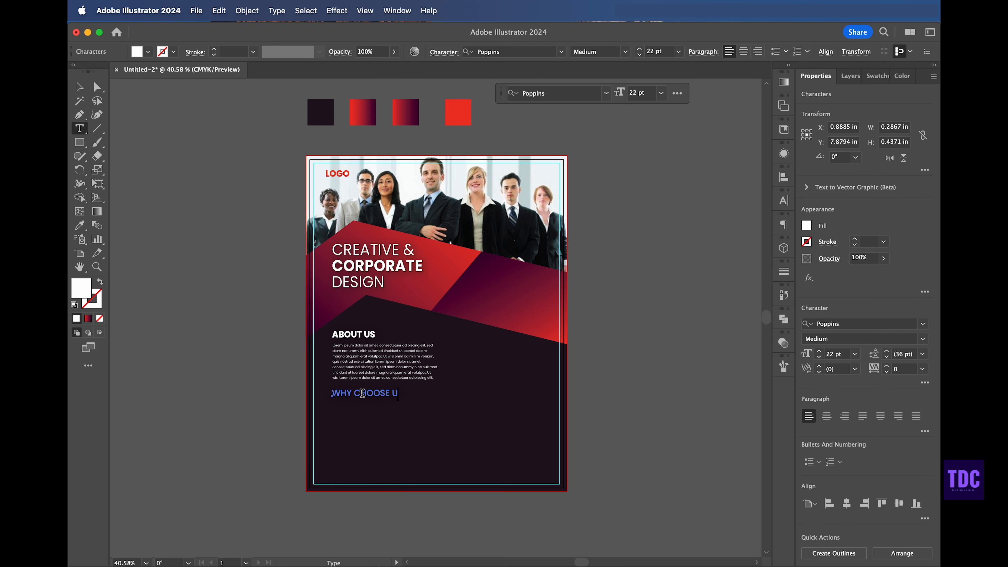
pyautogui.click(80, 88)
pyautogui.click(180, 175)
# Step: Reduce the WHY CHOOSE US text size slightly
pyautogui.scroll(-1, 180, 175)
pyautogui.hscroll(-1, 180, 175)
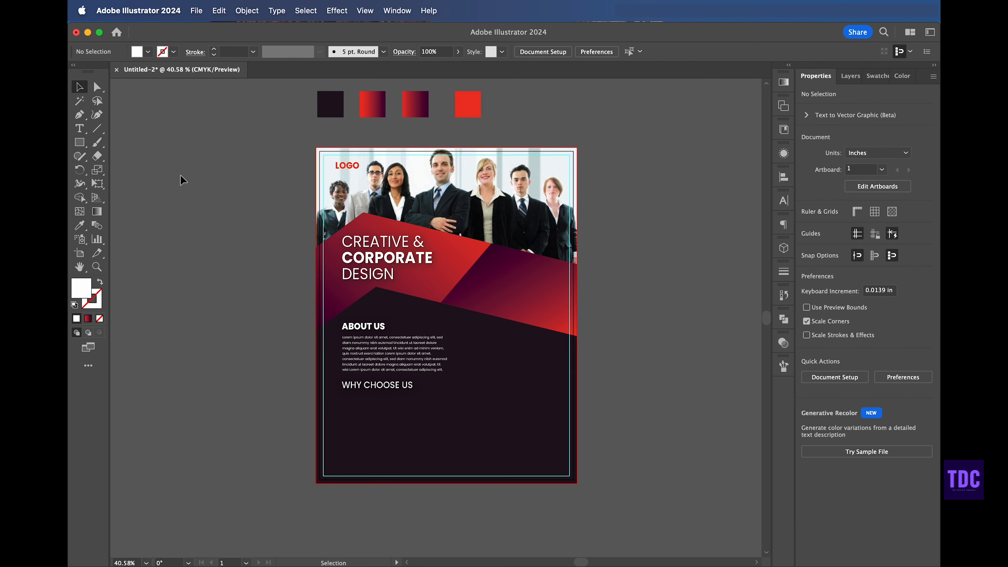
pyautogui.click(382, 386)
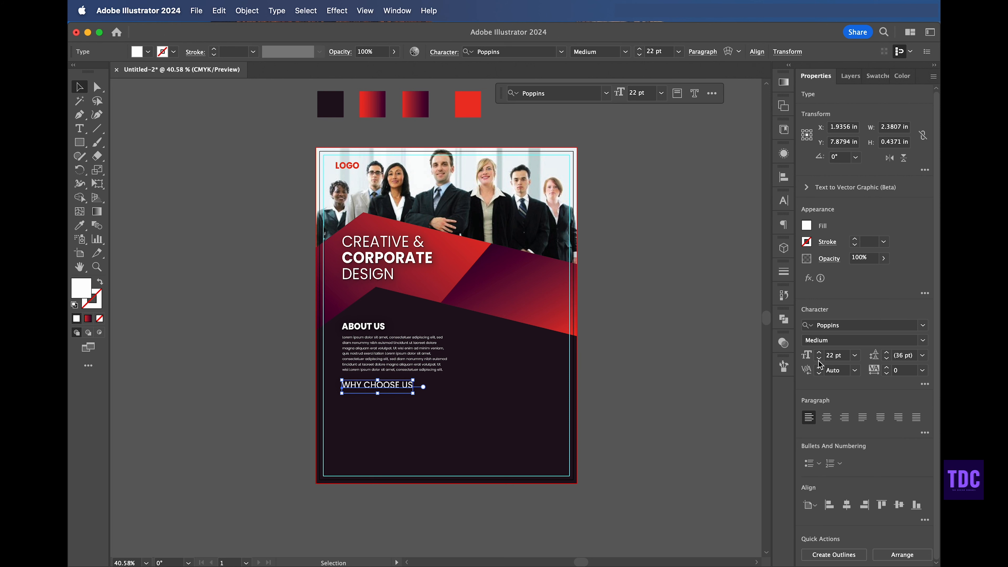
pyautogui.click(819, 358)
pyautogui.click(819, 358)
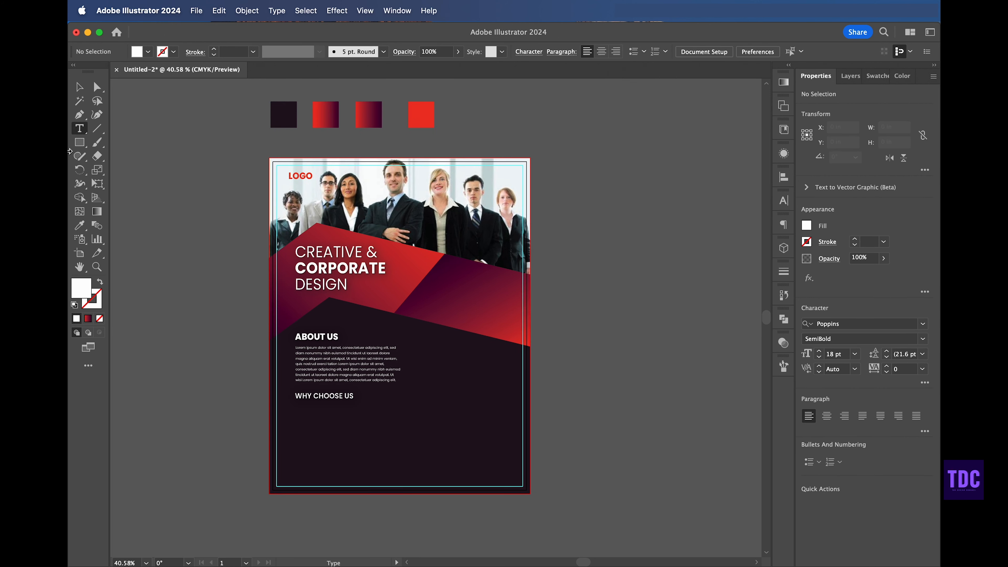
# Step: Duplicate the About Us paragraph below WHY CHOOSE US, replace its text with a shorter pasted passage and shrink the box to fit
pyautogui.click(81, 90)
pyautogui.click(319, 355)
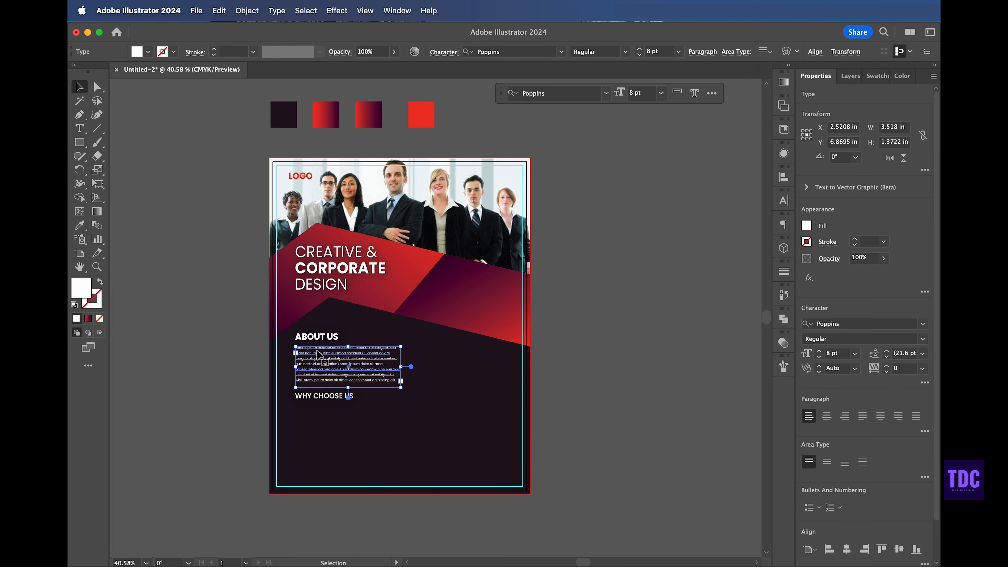
pyautogui.moveTo(320, 354); pyautogui.dragTo(320, 414)
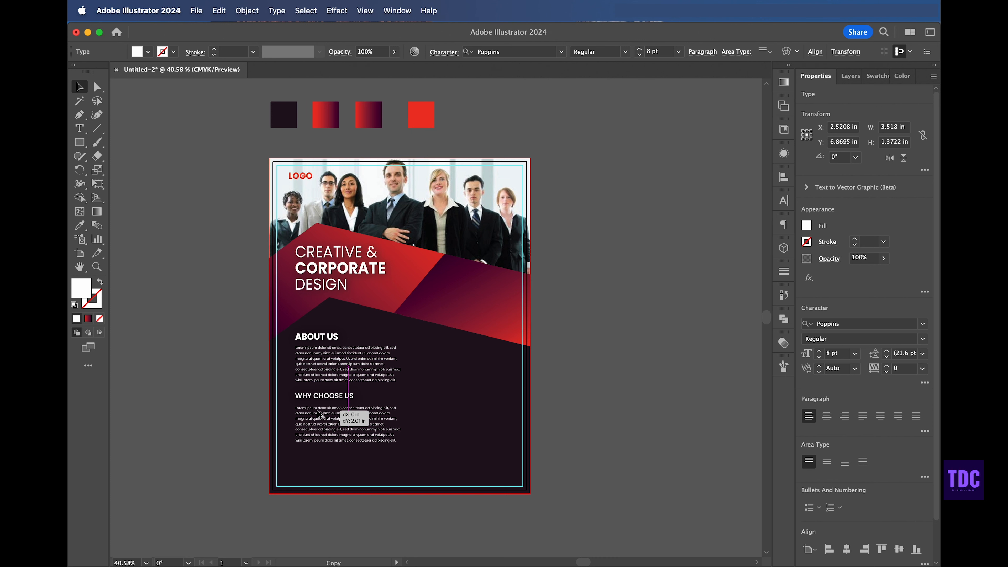
pyautogui.doubleClick(318, 409)
pyautogui.press('super+a')
pyautogui.press('super+v')
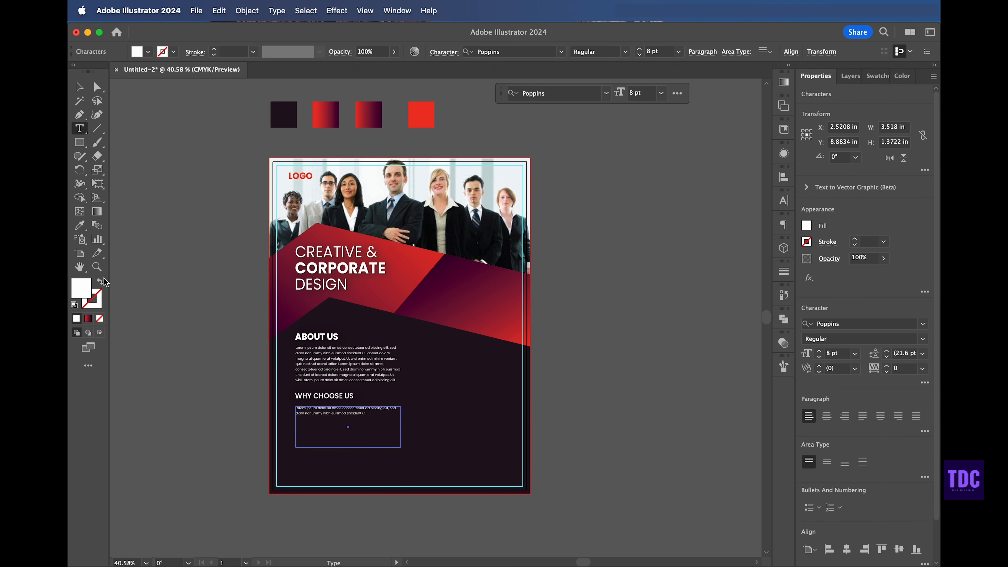
pyautogui.click(80, 87)
pyautogui.moveTo(348, 448); pyautogui.dragTo(348, 416)
# Step: Left-align the ABOUT US and WHY CHOOSE US headings with their paragraphs
pyautogui.click(164, 344)
pyautogui.click(314, 339)
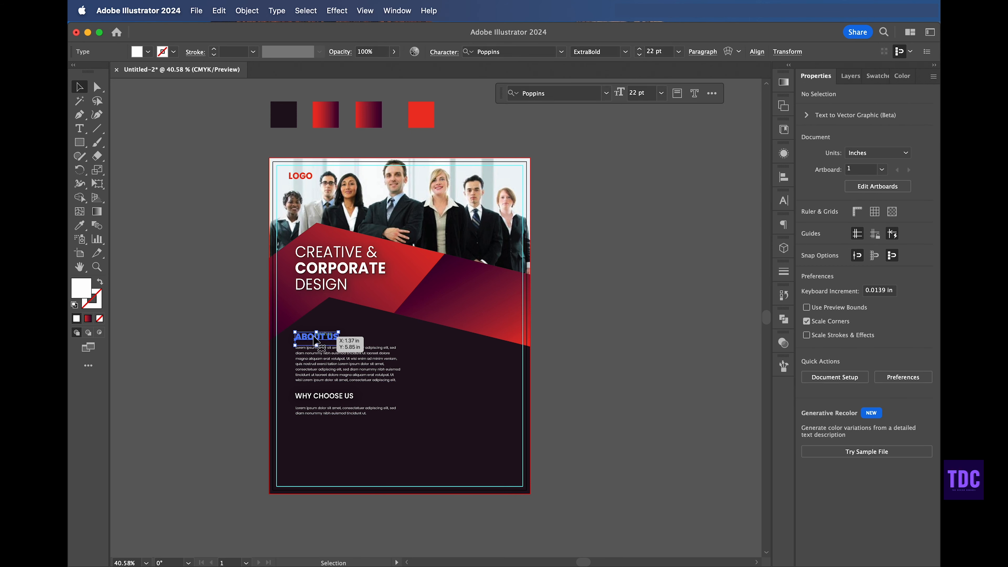
pyautogui.click(326, 358)
pyautogui.keyDown('shift'); pyautogui.click(322, 338); pyautogui.keyUp('shift')
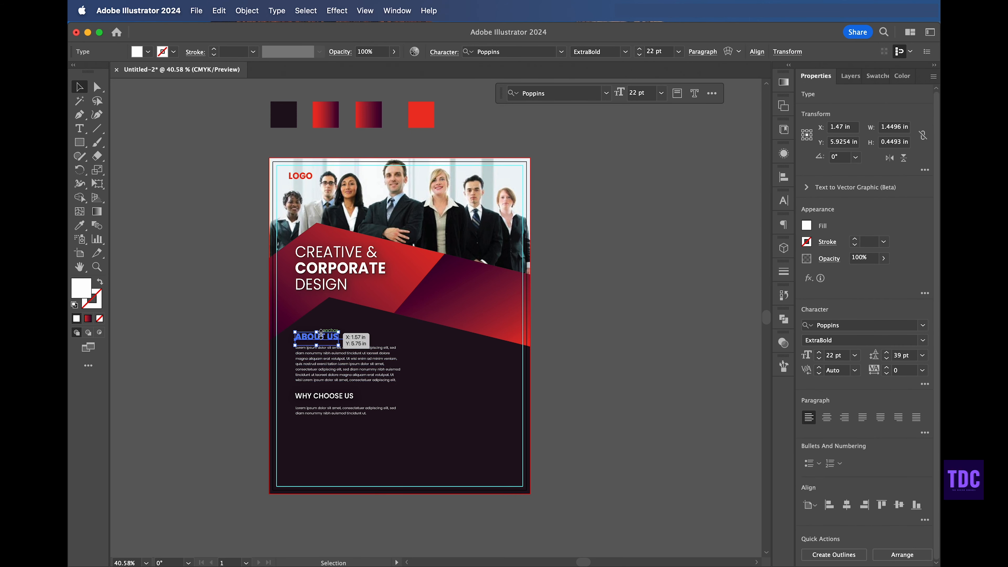
pyautogui.keyDown('shift'); pyautogui.click(322, 396); pyautogui.keyUp('shift')
pyautogui.keyDown('shift'); pyautogui.click(323, 413); pyautogui.keyUp('shift')
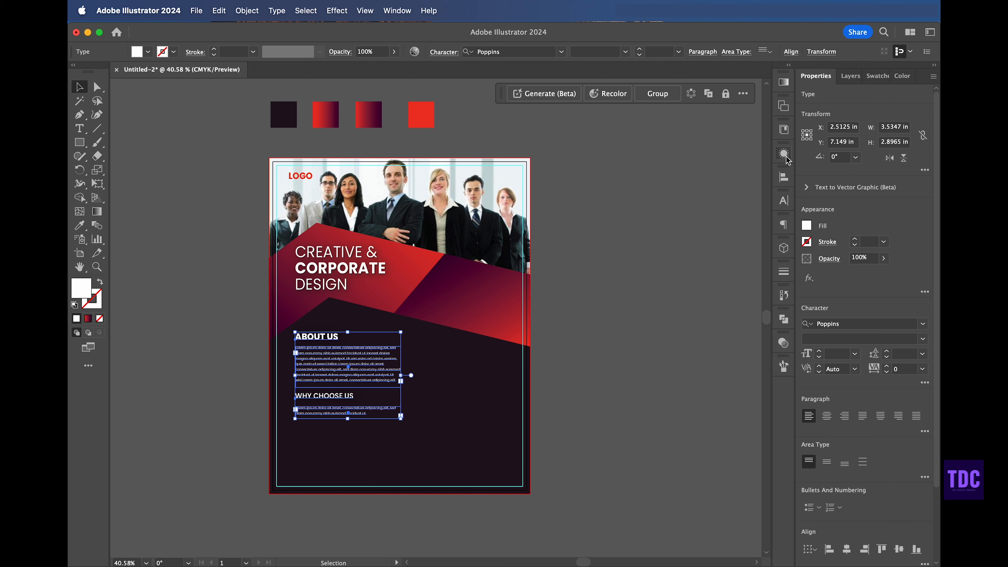
pyautogui.click(784, 177)
pyautogui.click(640, 202)
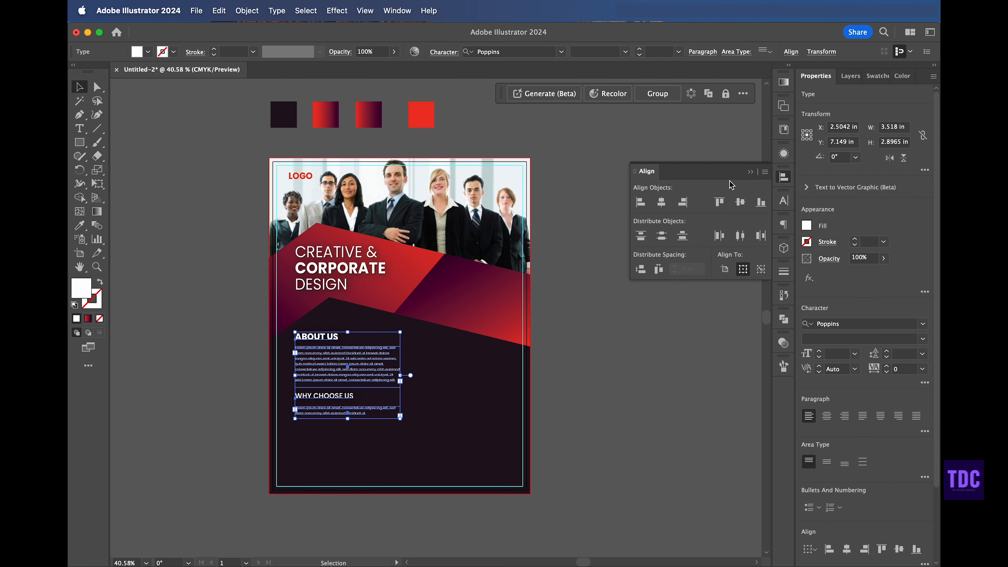
pyautogui.click(750, 172)
pyautogui.click(639, 280)
# Step: Set the WHY CHOOSE US heading's font style to Bold
pyautogui.scroll(2, 409, 287)
pyautogui.hscroll(2, 409, 287)
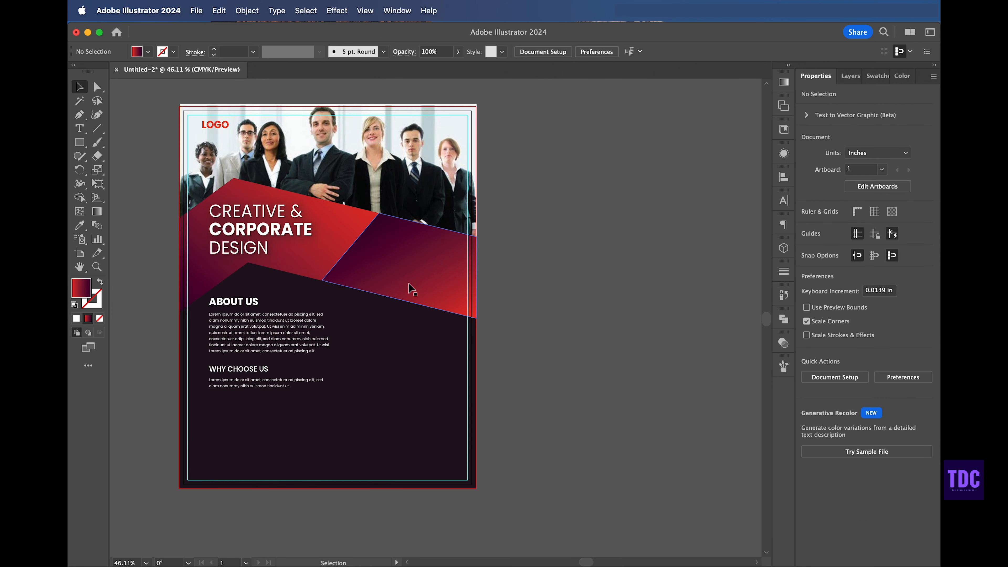
pyautogui.scroll(2, 409, 287)
pyautogui.scroll(-1, 412, 289)
pyautogui.click(317, 373)
pyautogui.keyDown('shift'); pyautogui.click(292, 344); pyautogui.keyUp('shift')
pyautogui.keyDown('shift'); pyautogui.click(288, 405); pyautogui.keyUp('shift')
pyautogui.keyDown('shift'); pyautogui.click(292, 421); pyautogui.keyUp('shift')
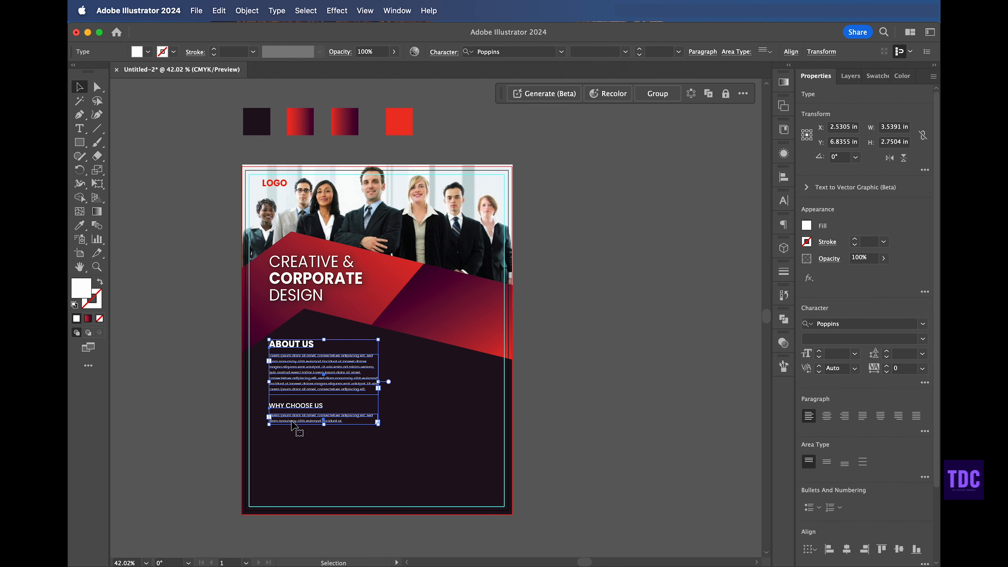
pyautogui.click(583, 277)
pyautogui.click(314, 406)
pyautogui.click(880, 338)
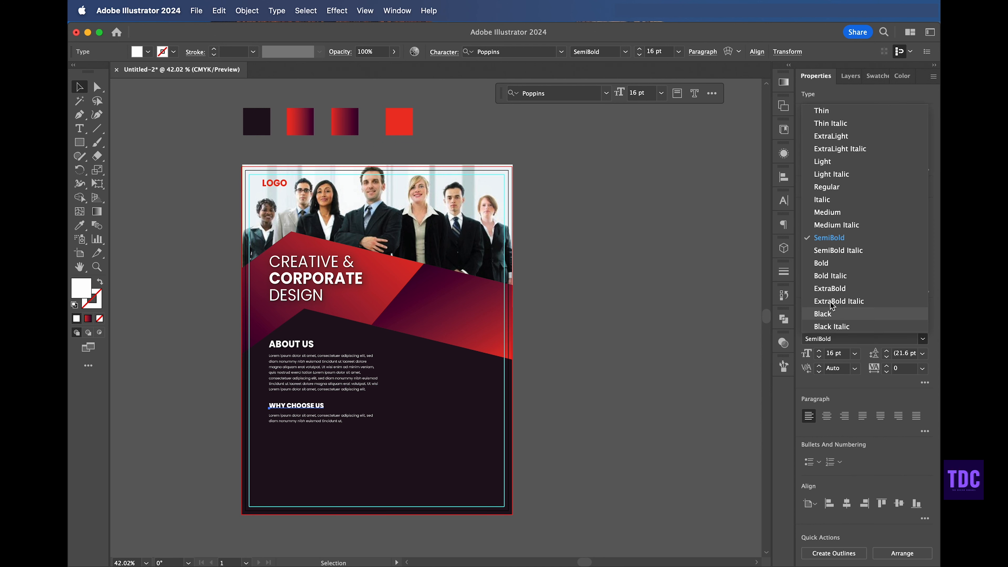
pyautogui.click(822, 265)
pyautogui.click(668, 296)
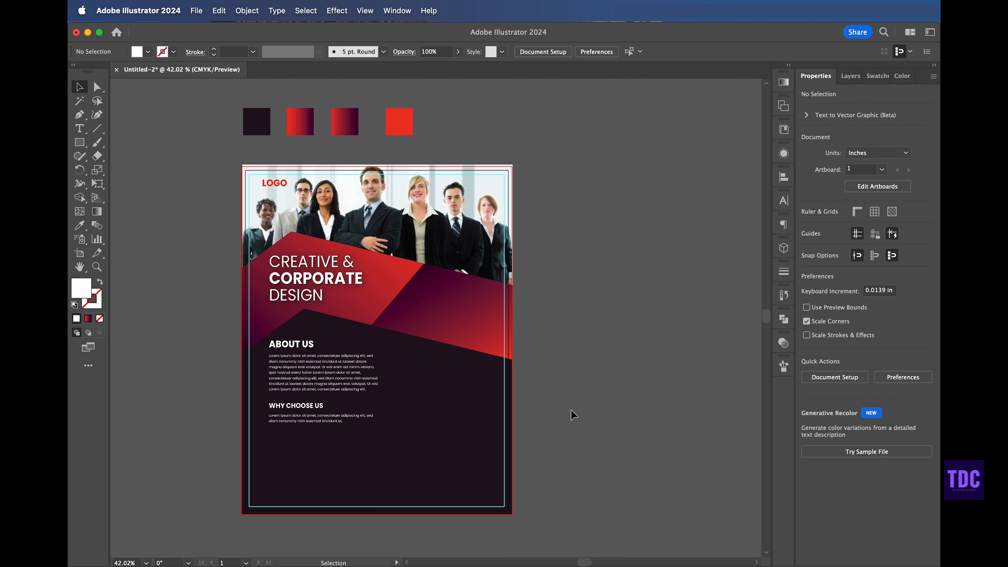
# Step: Create three bulleted list items below the Why Choose Us paragraph from a duplicated text box with pasted text
pyautogui.click(317, 419)
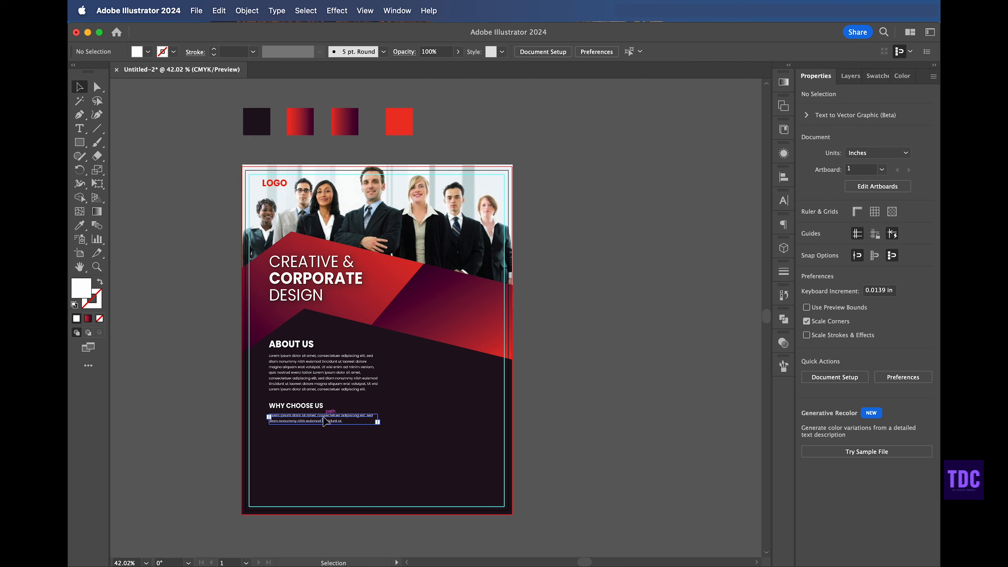
pyautogui.moveTo(330, 421); pyautogui.dragTo(340, 438)
pyautogui.doubleClick(339, 436)
pyautogui.press('super+a')
pyautogui.write('Lorem ipsum dolor sit amet, consectetuer adipiscing elit, sed diam nonummy.')
pyautogui.click(77, 84)
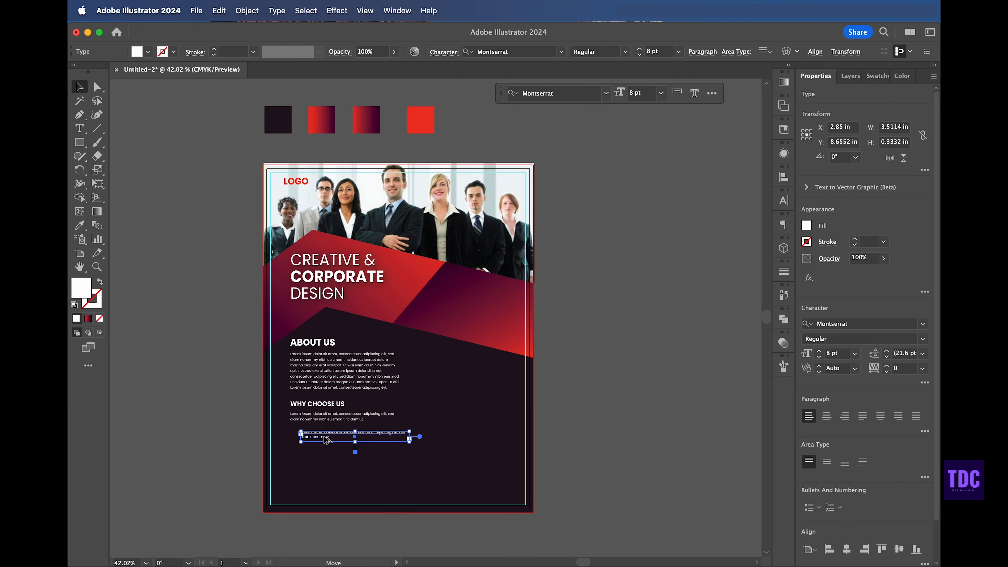
pyautogui.moveTo(322, 436); pyautogui.dragTo(323, 468)
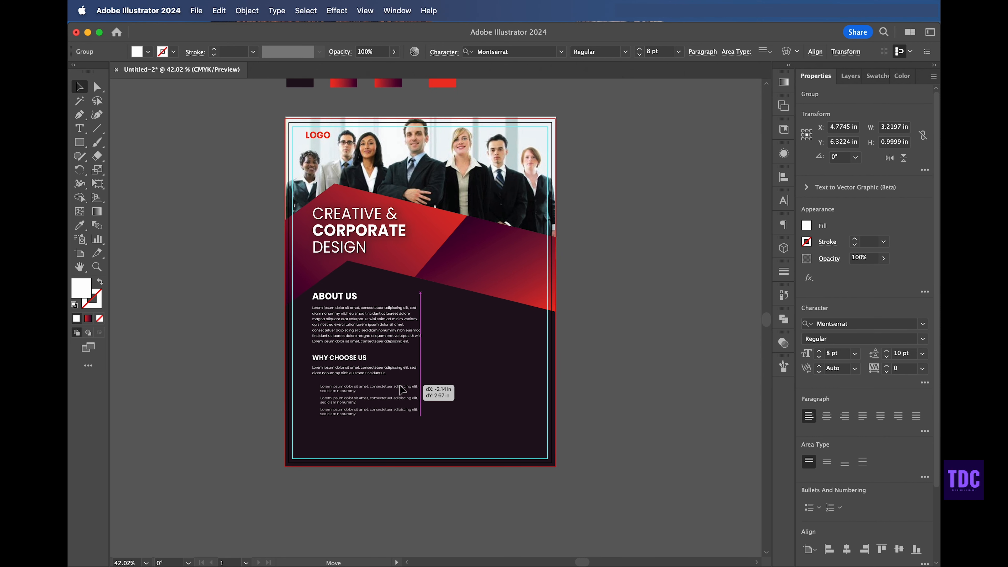
pyautogui.moveTo(402, 391); pyautogui.dragTo(404, 390)
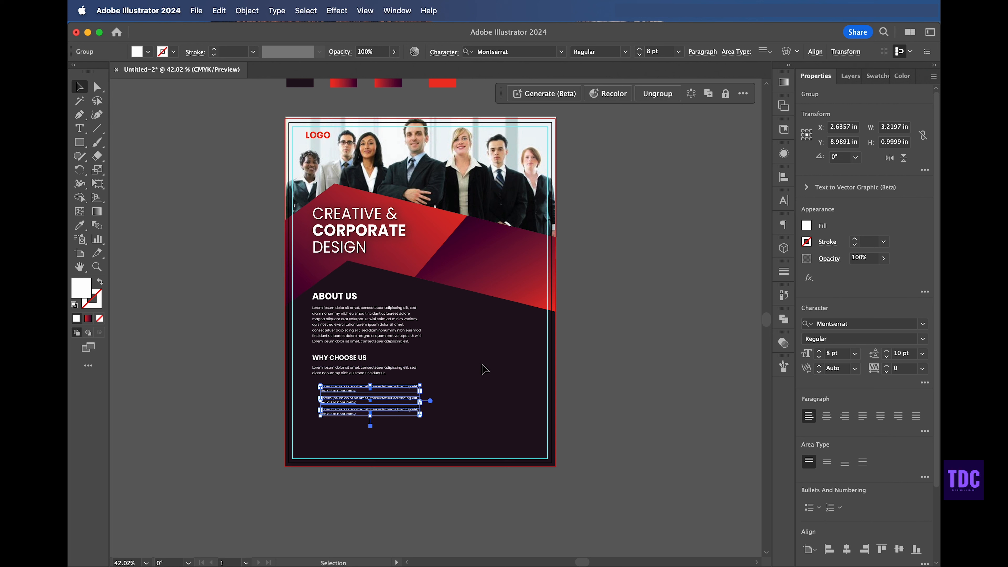
pyautogui.click(649, 256)
pyautogui.click(354, 384)
pyautogui.click(672, 296)
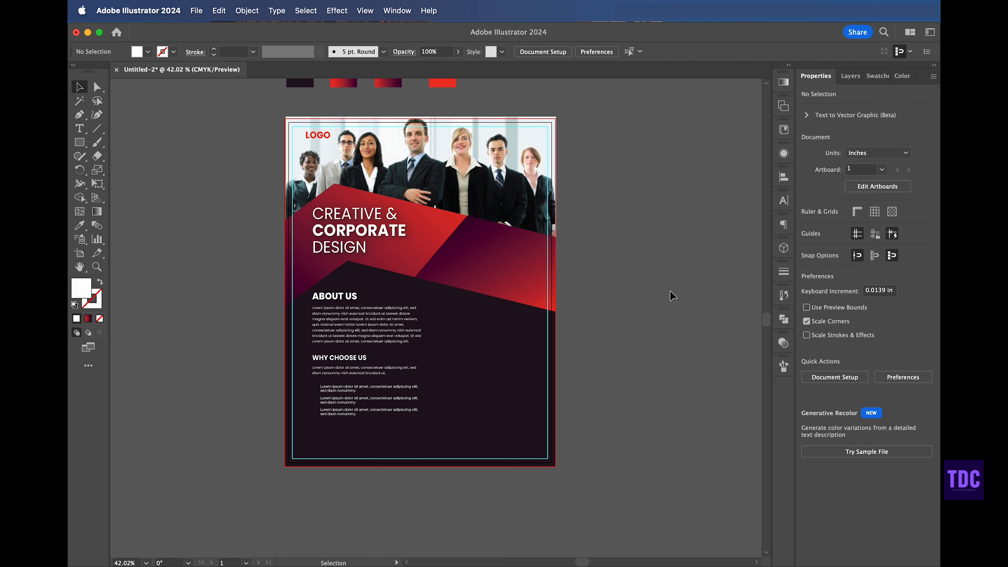
# Step: Duplicate ABOUT US into the right column and replace the copy's text with OUR SERVICES
pyautogui.hscroll(4, 672, 296)
pyautogui.scroll(2, 672, 296)
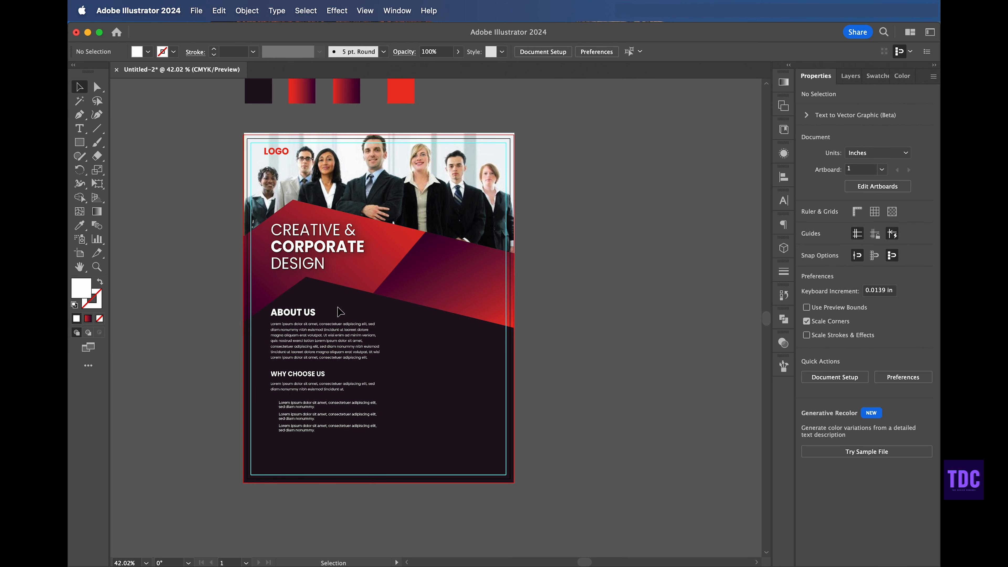
pyautogui.click(312, 315)
pyautogui.moveTo(310, 311); pyautogui.dragTo(463, 334)
pyautogui.doubleClick(435, 360)
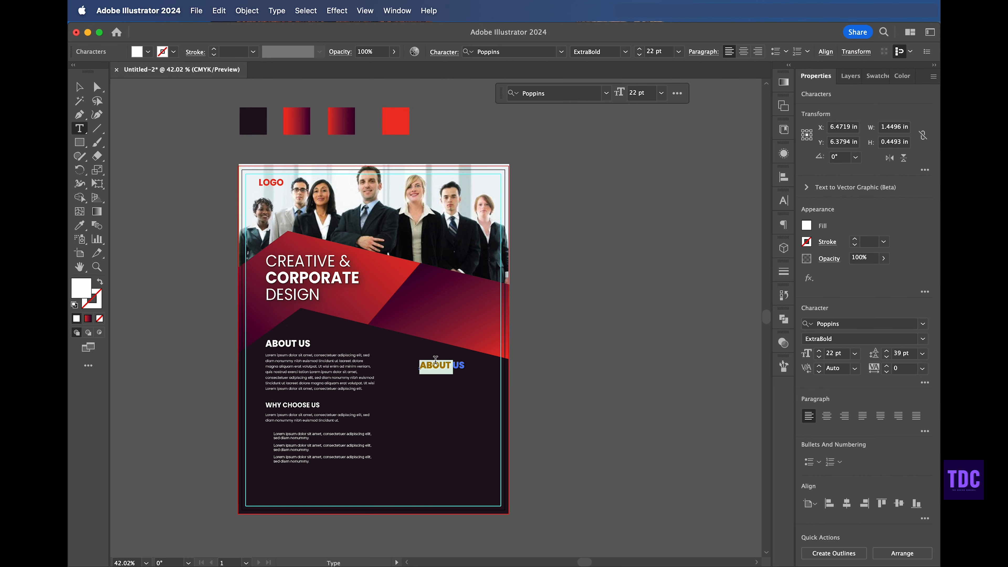
pyautogui.write('OUR SERVICES')
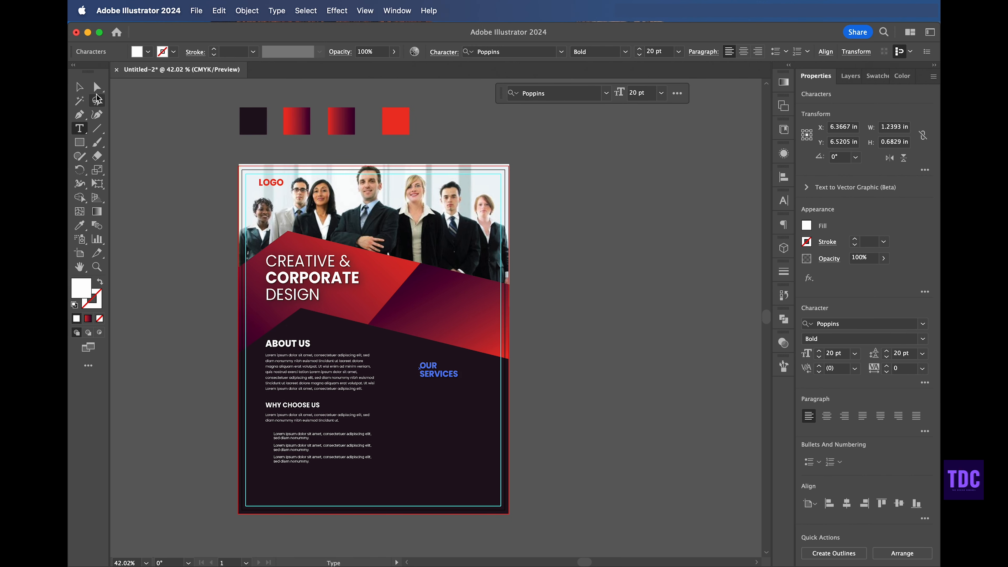
pyautogui.press('Escape')
pyautogui.click(164, 130)
# Step: Move the OUR SERVICES heading slightly up and left
pyautogui.scroll(-2, 164, 130)
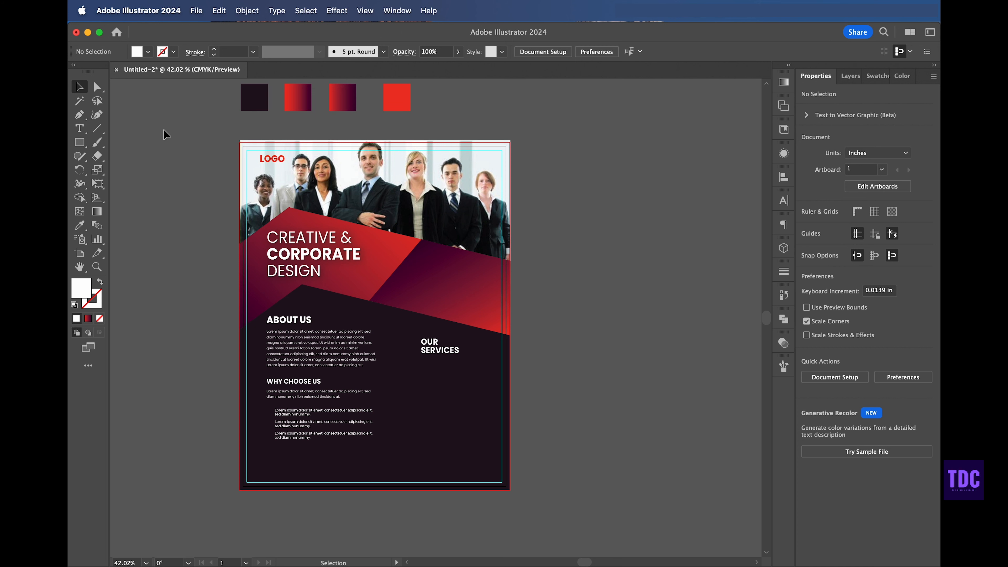
pyautogui.scroll(-2, 163, 129)
pyautogui.hscroll(-2, 164, 129)
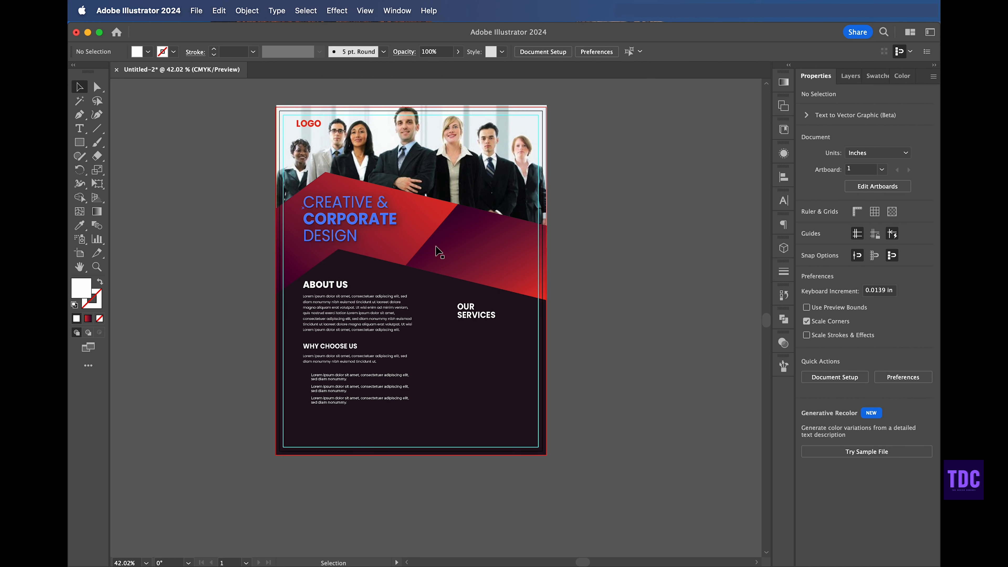
pyautogui.moveTo(470, 312); pyautogui.dragTo(454, 299)
pyautogui.click(714, 333)
# Step: Duplicate OUR SERVICES below itself and replace the copy with a smaller red DESIGN subheading
pyautogui.scroll(3, 714, 333)
pyautogui.hscroll(-1, 714, 333)
pyautogui.click(474, 349)
pyautogui.keyDown('alt'); pyautogui.moveTo(472, 345); pyautogui.dragTo(476, 373); pyautogui.keyUp('alt')
pyautogui.doubleClick(476, 371)
pyautogui.press('super+a')
pyautogui.write('DESIGN')
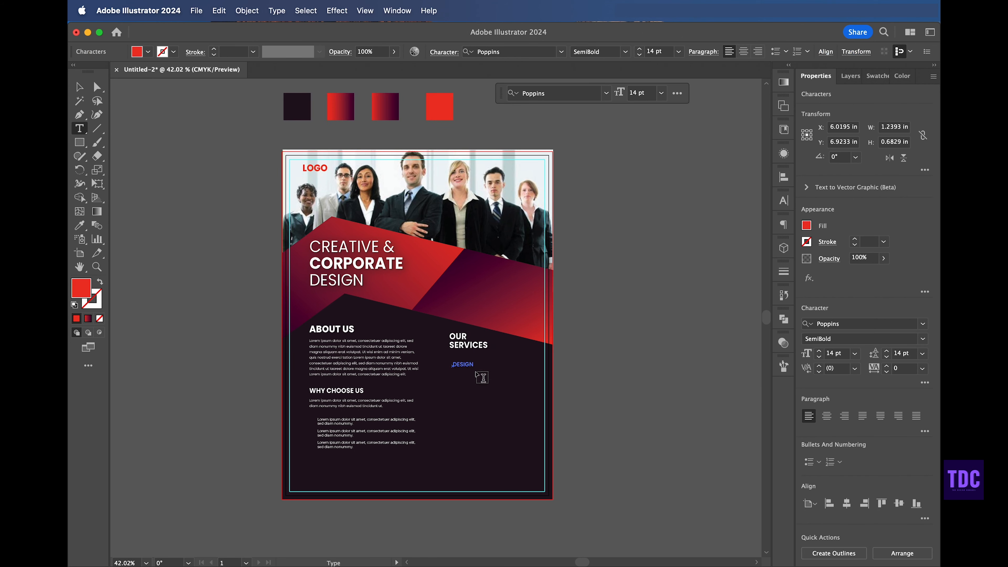
pyautogui.click(80, 88)
pyautogui.click(186, 185)
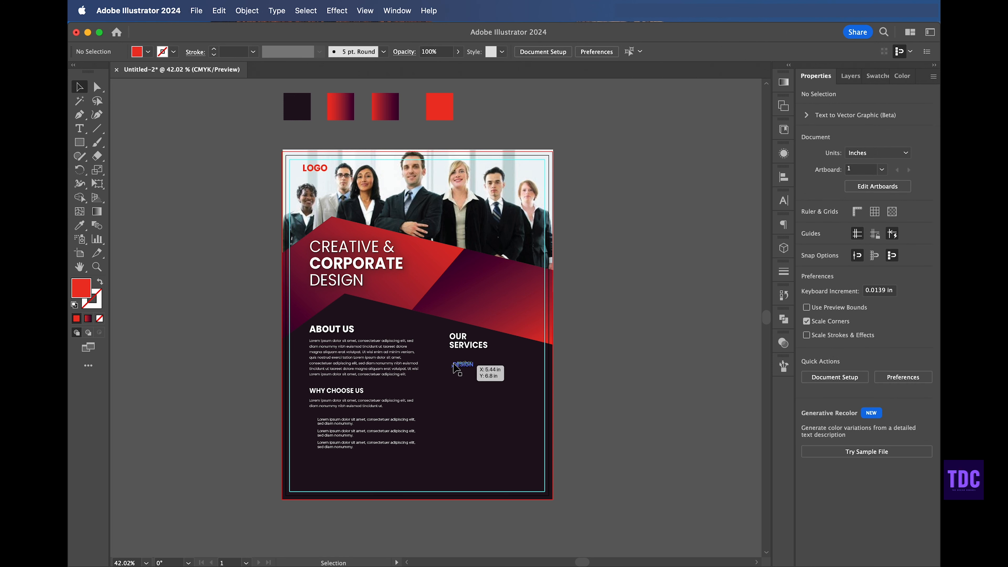
pyautogui.moveTo(463, 370); pyautogui.dragTo(470, 362)
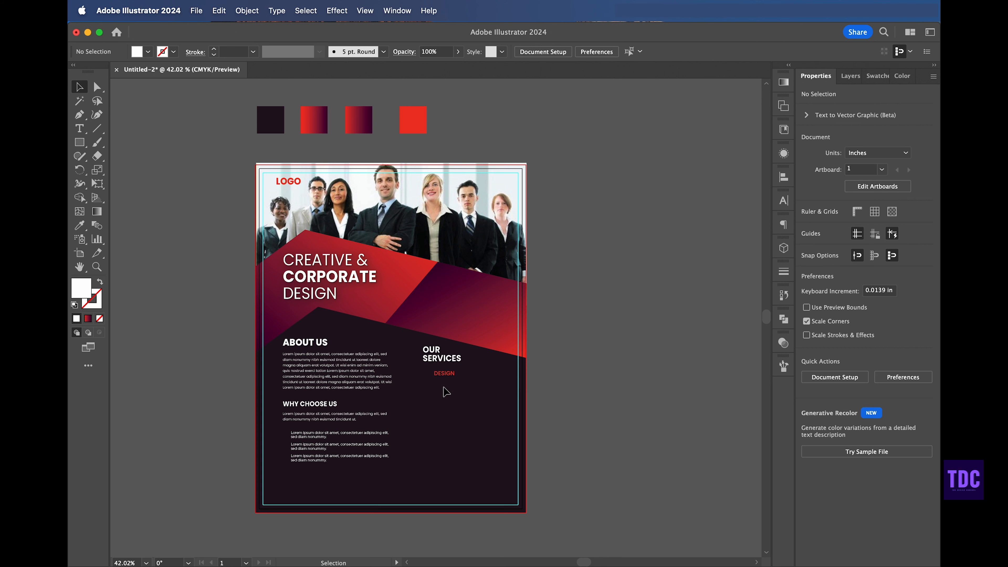
# Step: Duplicate the About Us paragraph under DESIGN, narrow the box and replace its text with a shorter pasted passage
pyautogui.click(347, 381)
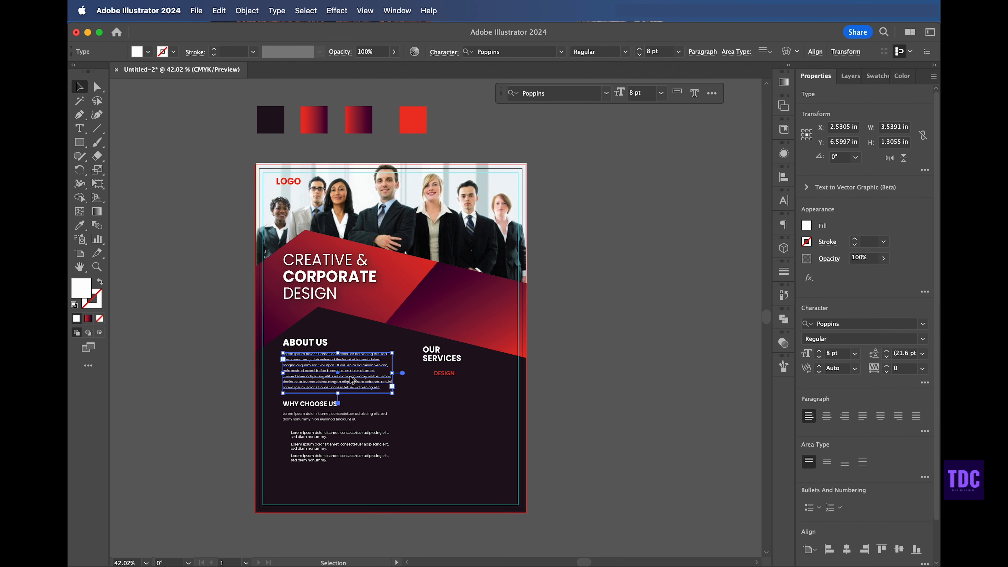
pyautogui.moveTo(353, 380); pyautogui.dragTo(503, 409)
pyautogui.doubleClick(473, 390)
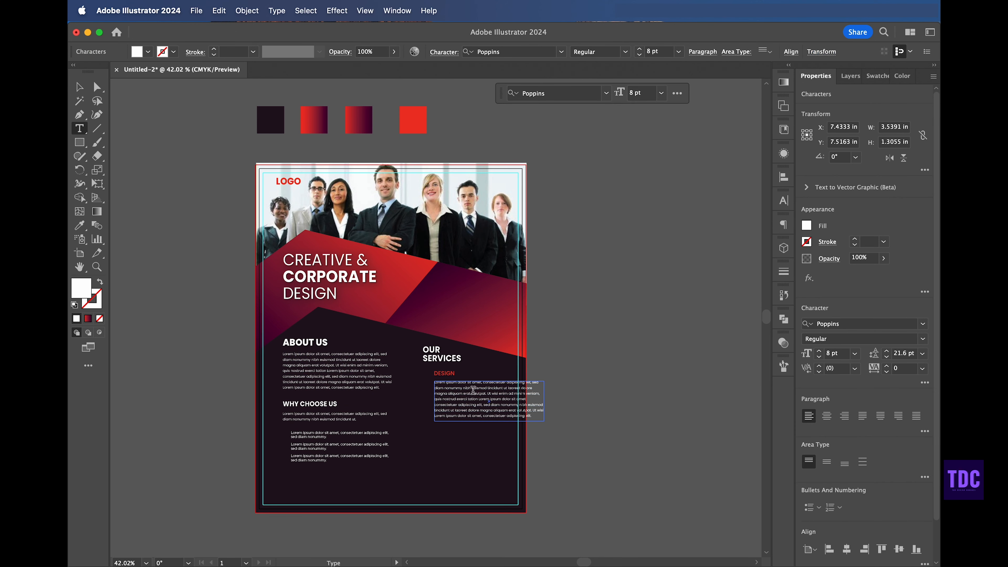
pyautogui.press('Escape')
pyautogui.moveTo(544, 400); pyautogui.dragTo(503, 396)
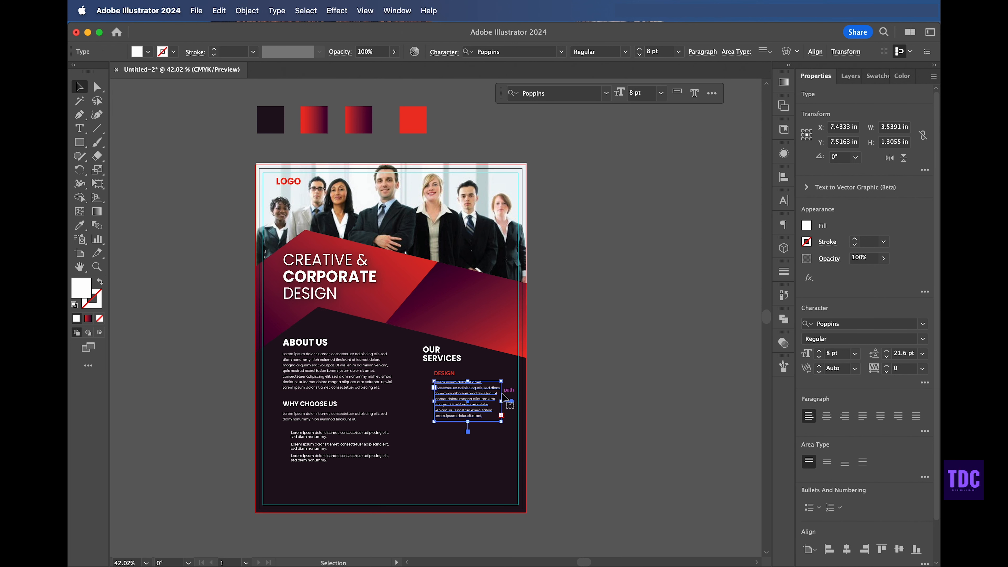
pyautogui.doubleClick(474, 393)
pyautogui.press('super+a')
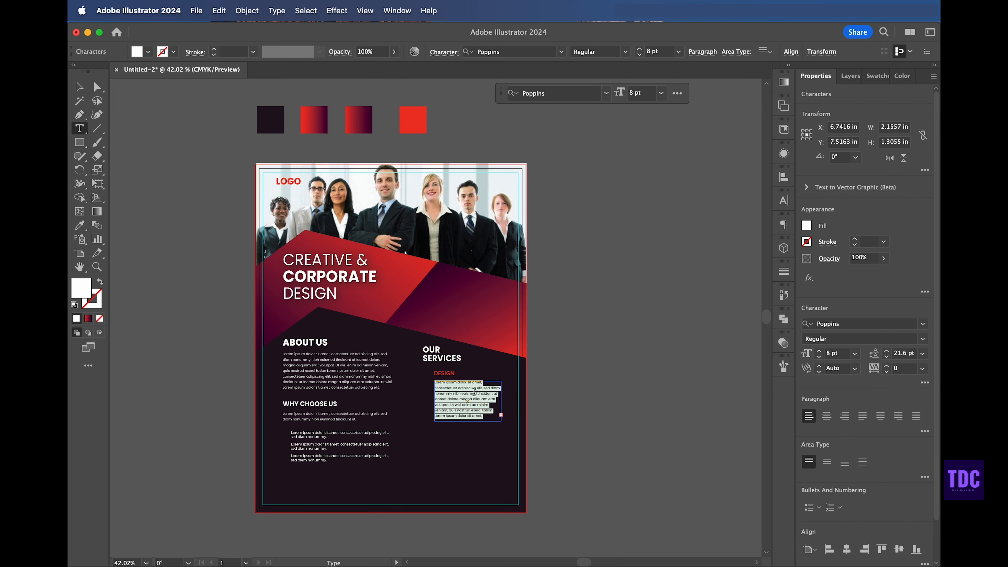
pyautogui.write('Lorem ipsum dolor sit amet, consectetuer adipiscing elit, sed diam nonummy nibh euismod tincidunt ut laoreet dolore magna')
pyautogui.click(79, 87)
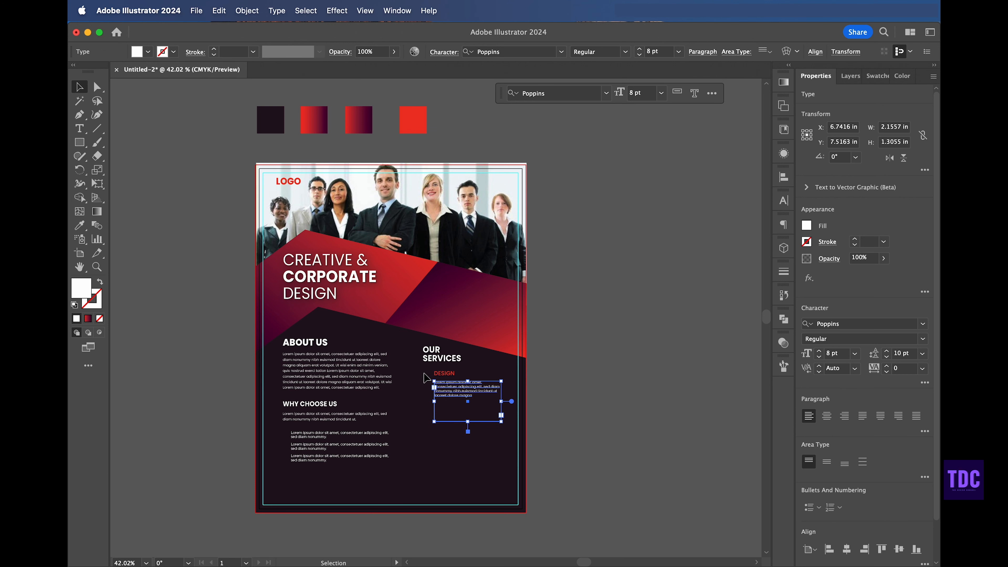
pyautogui.moveTo(468, 420); pyautogui.dragTo(468, 401)
pyautogui.click(463, 405)
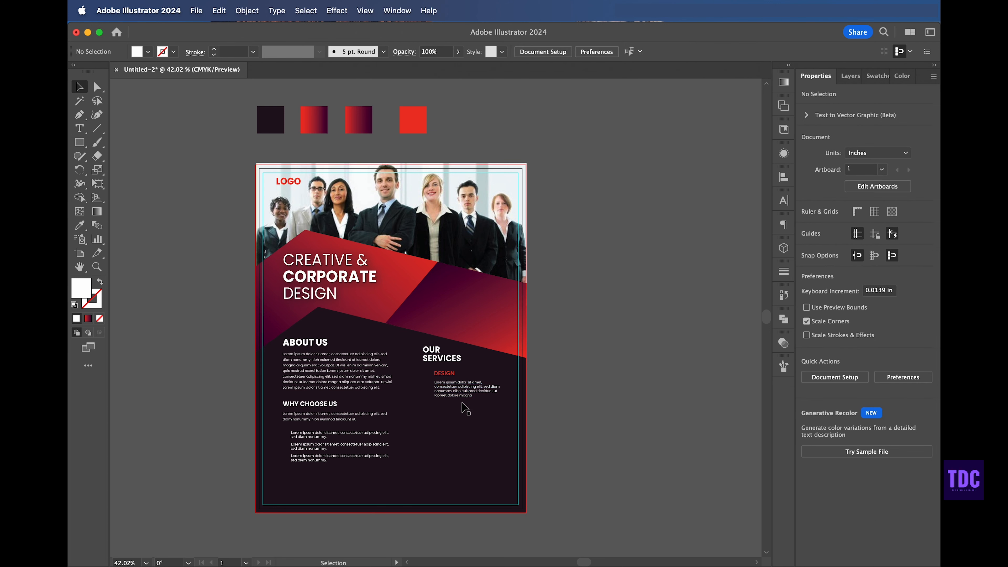
# Step: Stack two more copies of the DESIGN subheading and paragraph below, titled CREATIVITY and MARKETING
pyautogui.click(464, 396)
pyautogui.keyDown('shift'); pyautogui.click(452, 375); pyautogui.keyUp('shift')
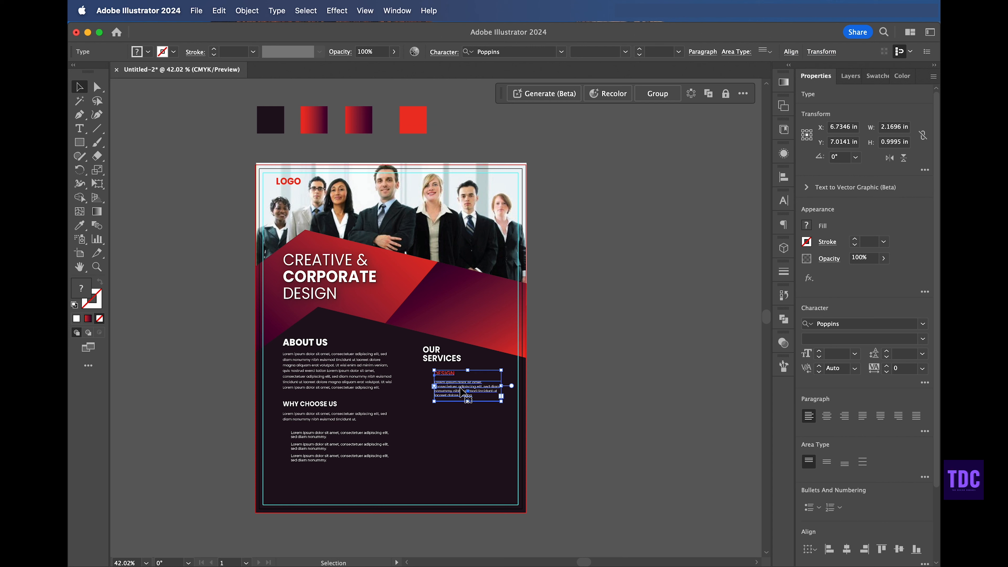
pyautogui.moveTo(461, 392); pyautogui.dragTo(464, 459)
pyautogui.click(640, 370)
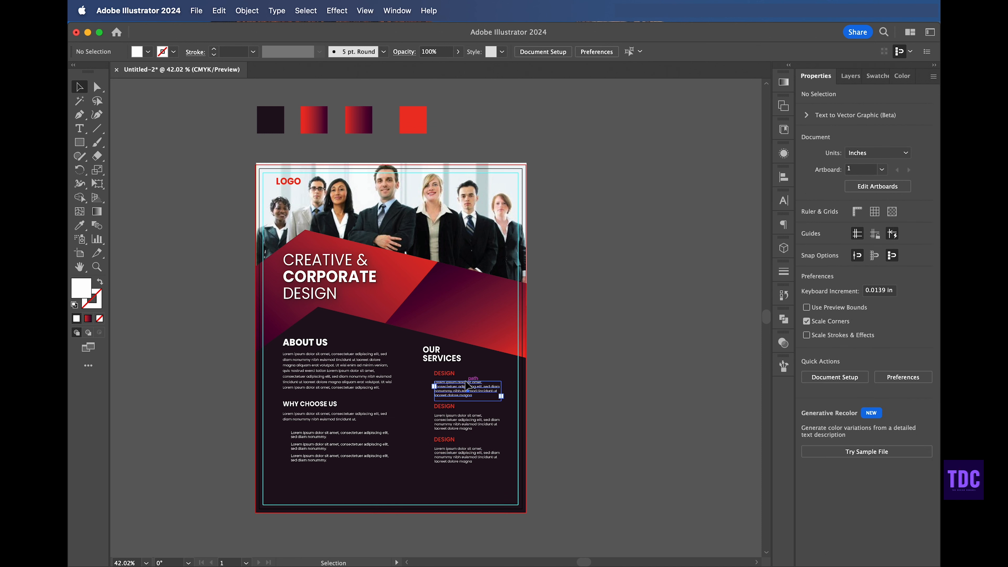
pyautogui.click(462, 381)
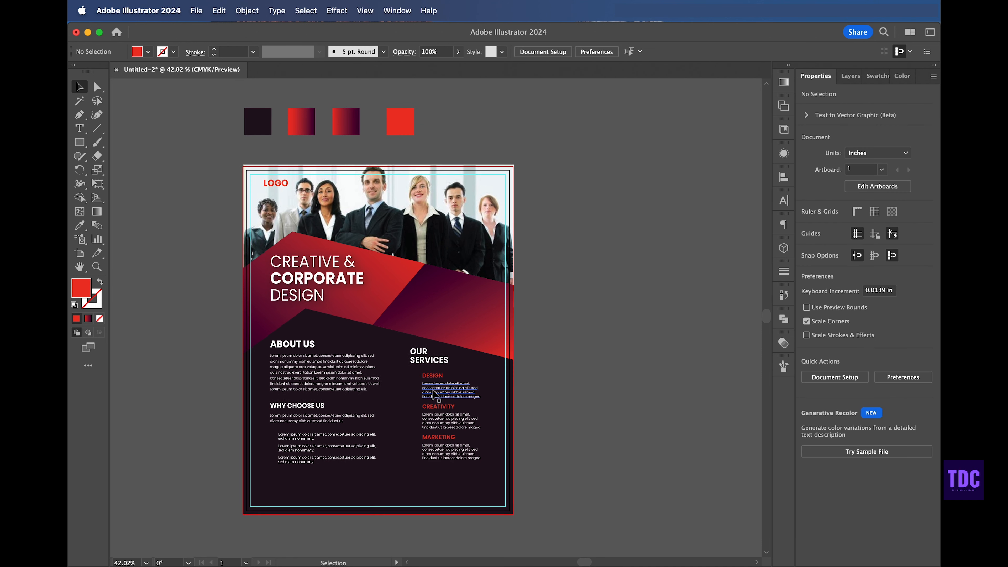
pyautogui.click(436, 381)
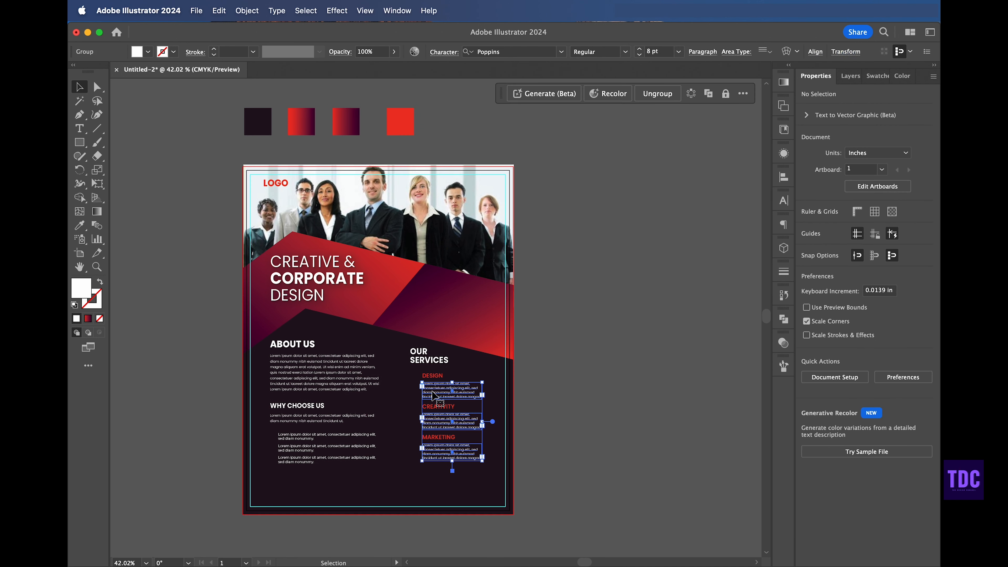
# Step: Nudge the services list slightly to the right
pyautogui.keyDown('shift'); pyautogui.click(435, 379); pyautogui.keyUp('shift')
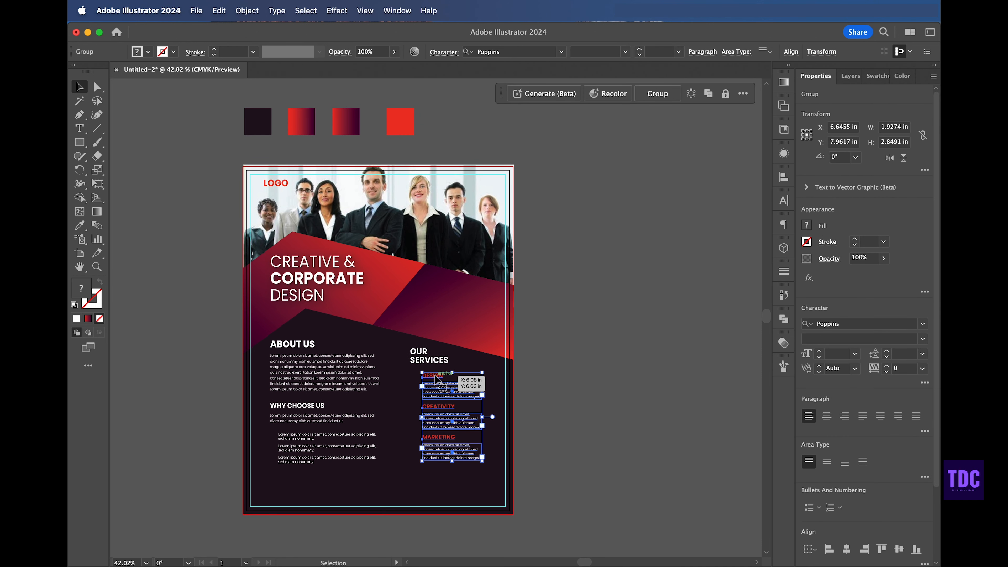
pyautogui.press('Right')
pyautogui.press('Right')
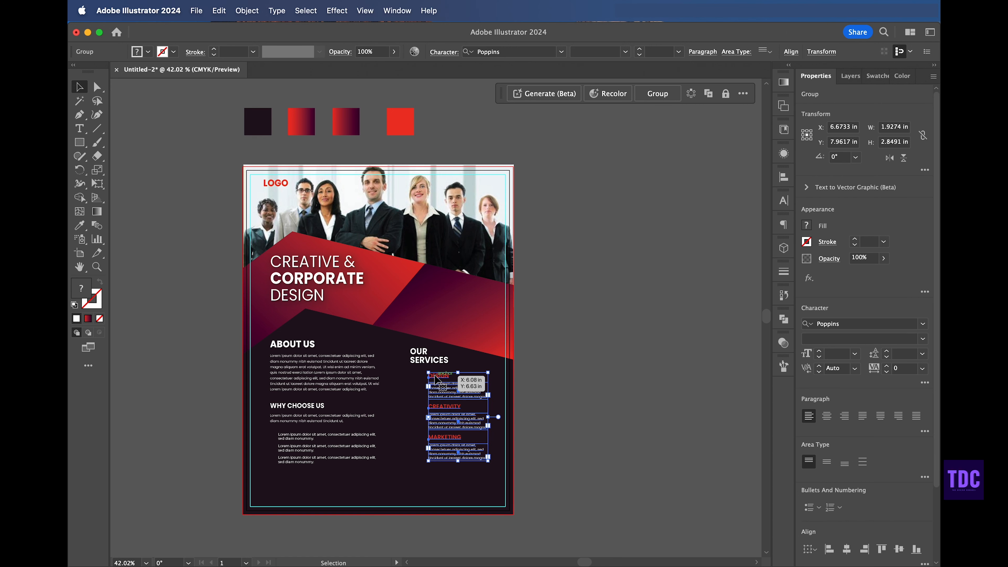
pyautogui.click(601, 322)
# Step: Place the three red icons beside the DESIGN, CREATIVITY and MARKETING subheadings
pyautogui.click(196, 10)
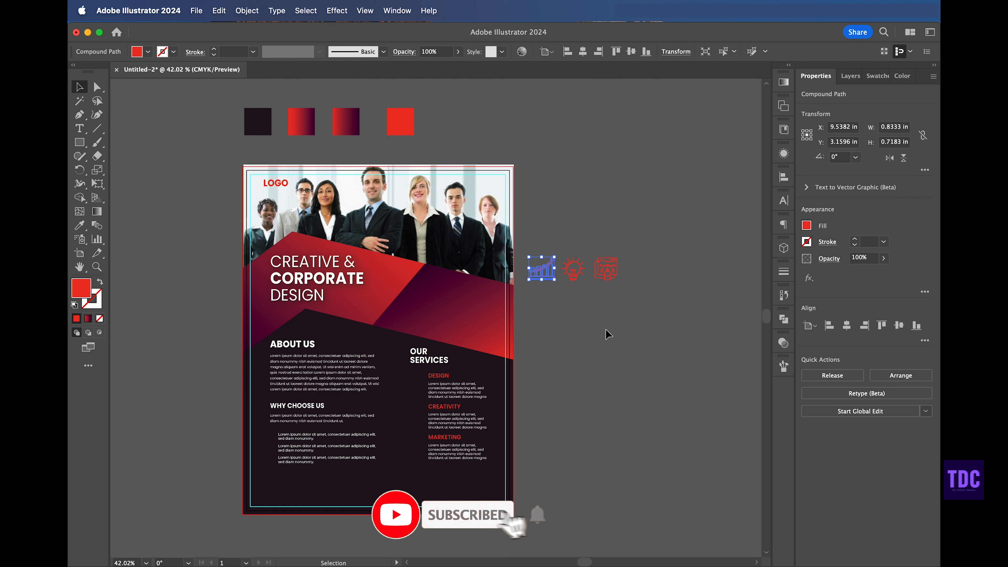
pyautogui.click(615, 343)
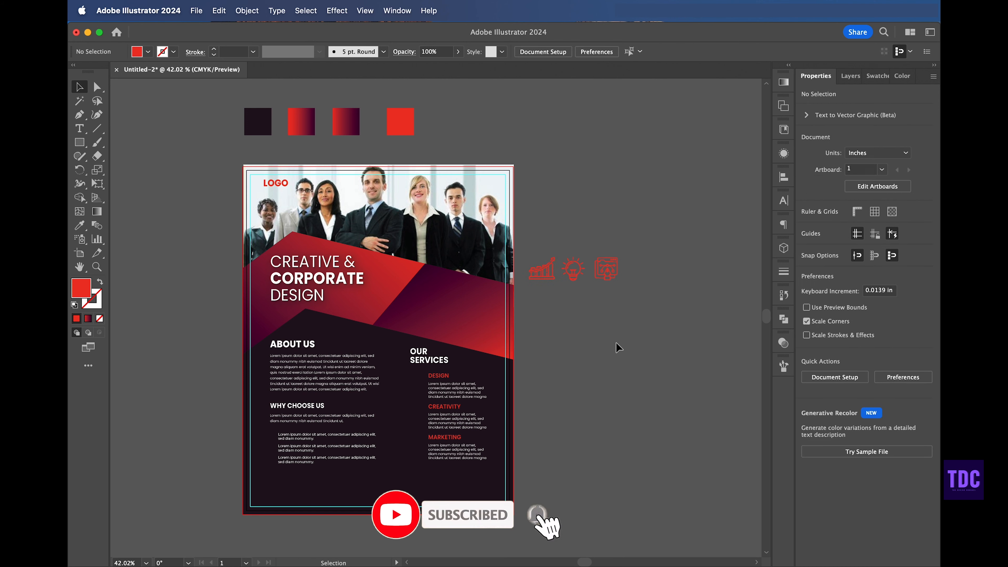
pyautogui.hscroll(2, 611, 338)
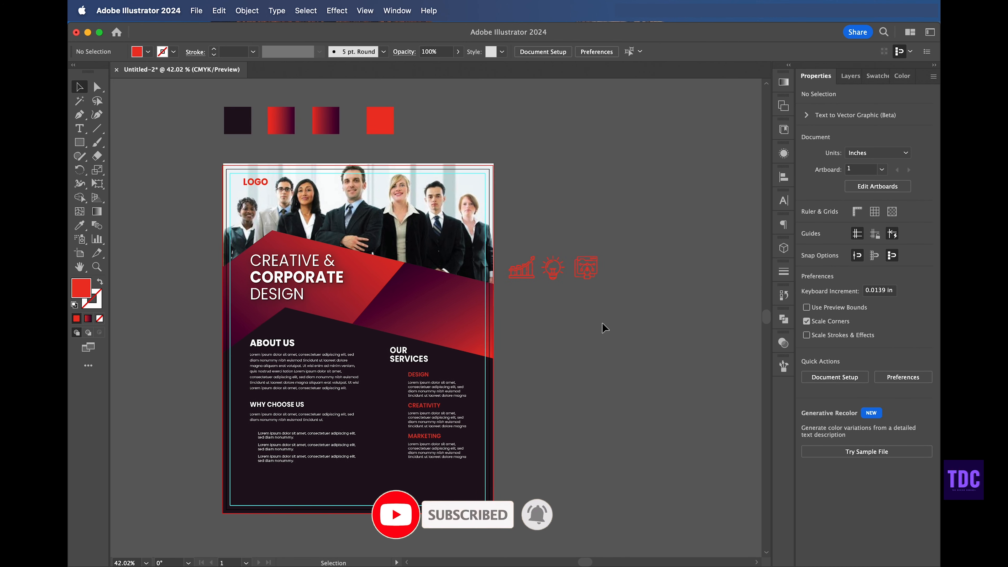
pyautogui.moveTo(585, 273); pyautogui.dragTo(390, 393)
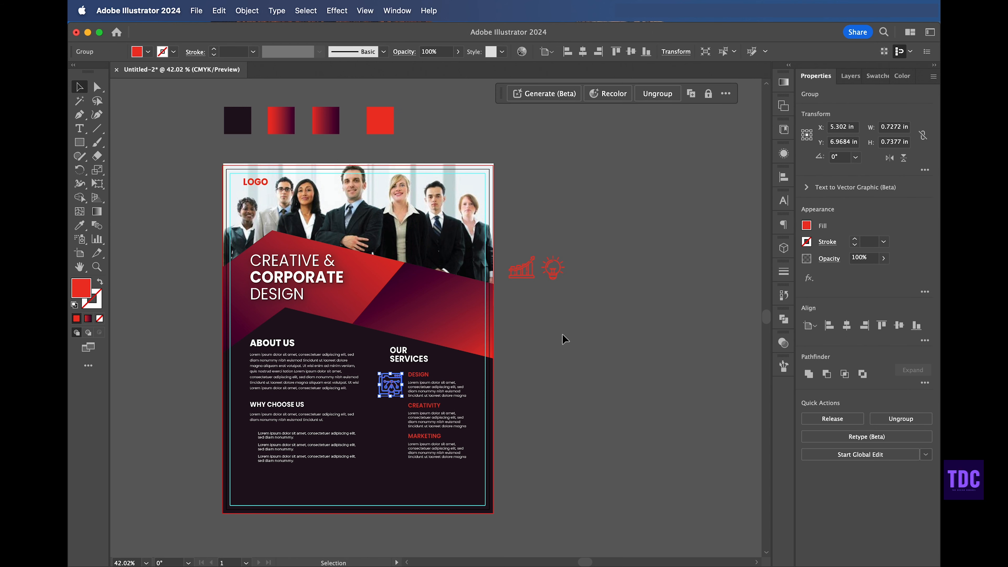
pyautogui.moveTo(551, 270); pyautogui.dragTo(389, 419)
pyautogui.moveTo(521, 274); pyautogui.dragTo(390, 455)
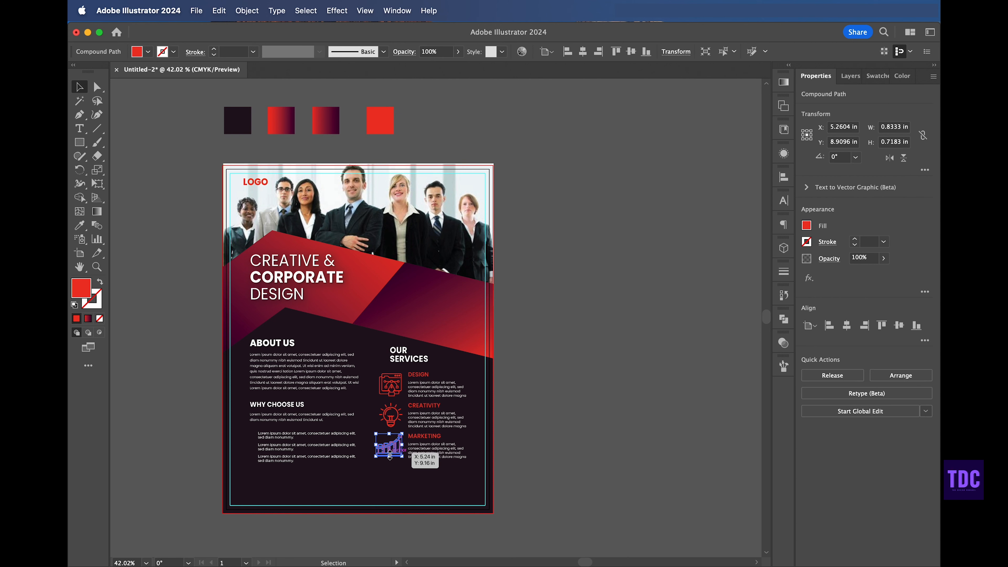
# Step: Select the three service icons and align them on a common vertical centre
pyautogui.keyDown('shift'); pyautogui.click(391, 387); pyautogui.keyUp('shift')
pyautogui.keyDown('shift'); pyautogui.click(394, 420); pyautogui.keyUp('shift')
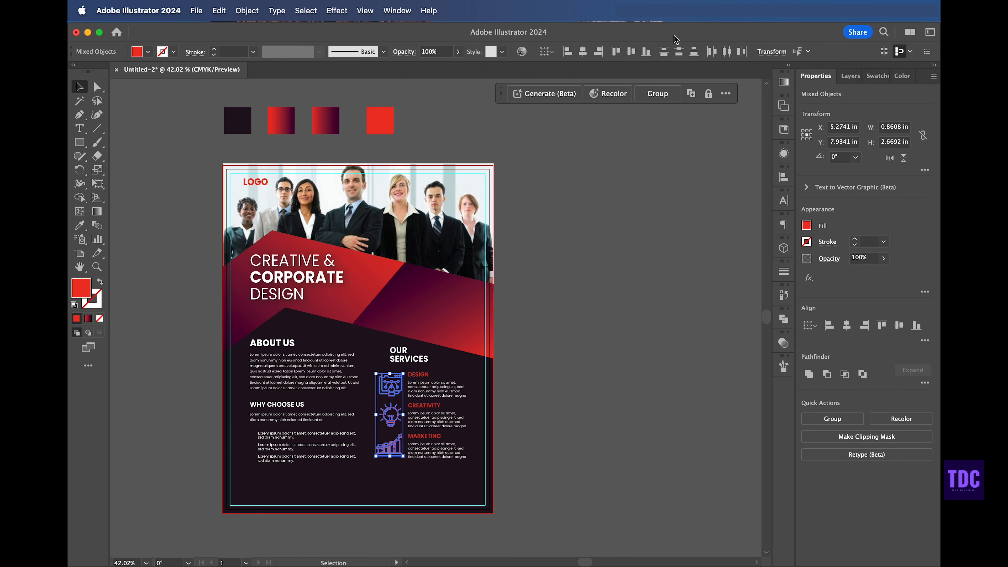
pyautogui.click(583, 51)
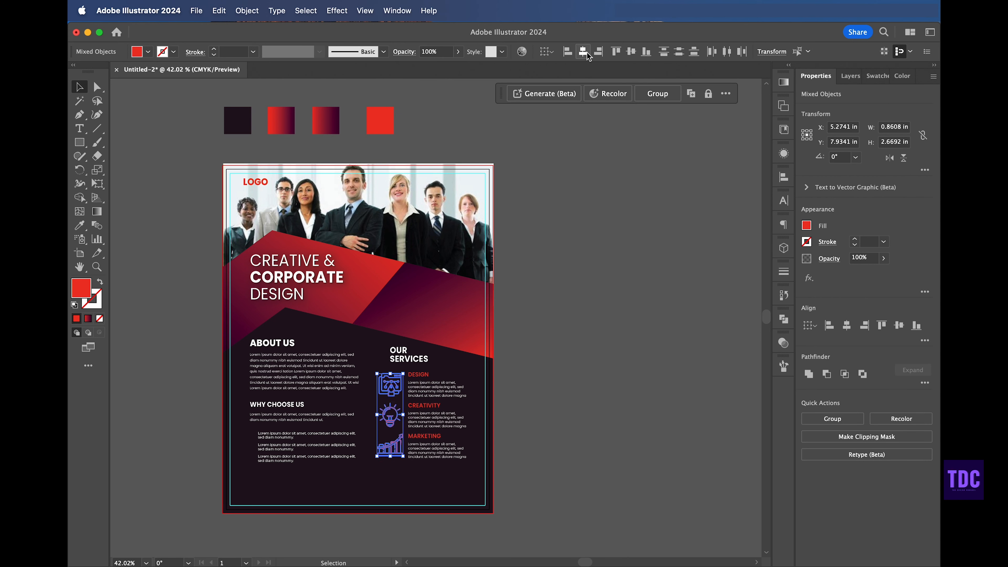
pyautogui.click(612, 188)
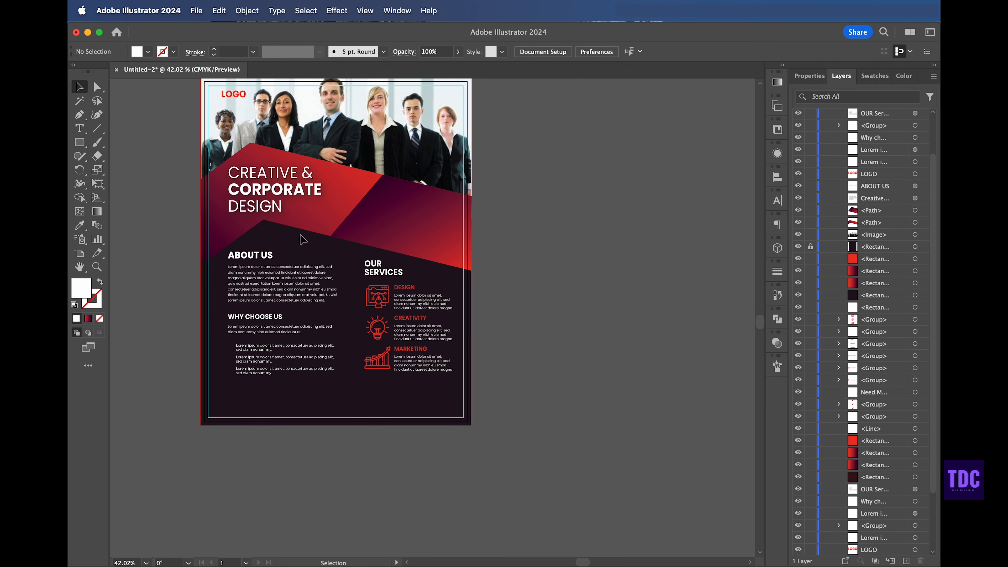
# Step: Nudge the team photo slightly down and to the left
pyautogui.scroll(5, 303, 239)
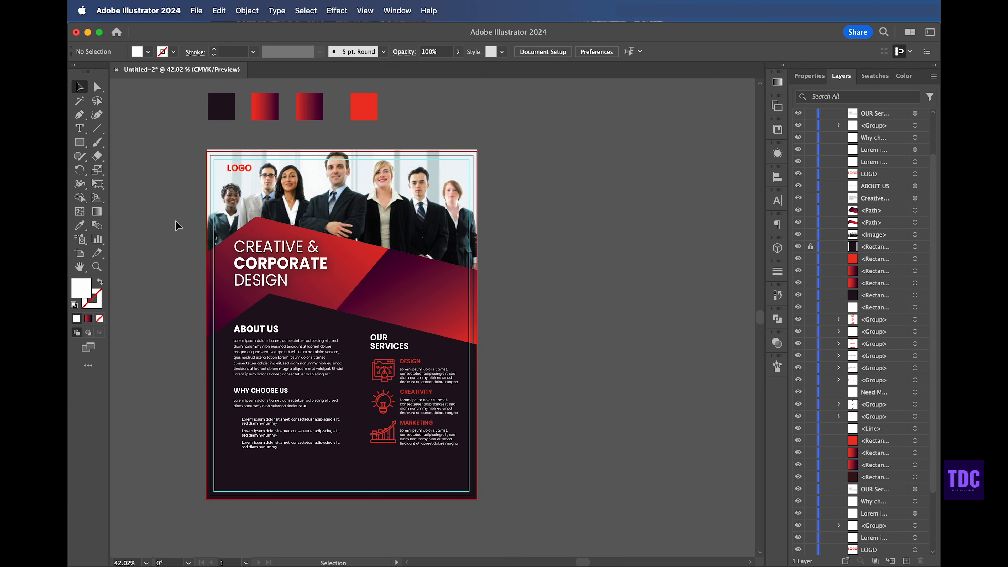
pyautogui.click(472, 158)
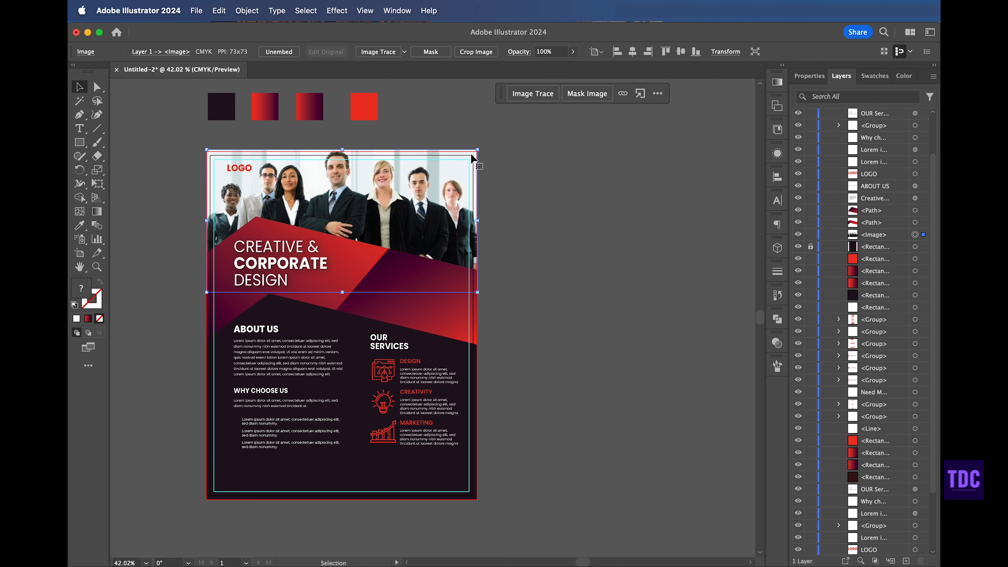
pyautogui.click(547, 164)
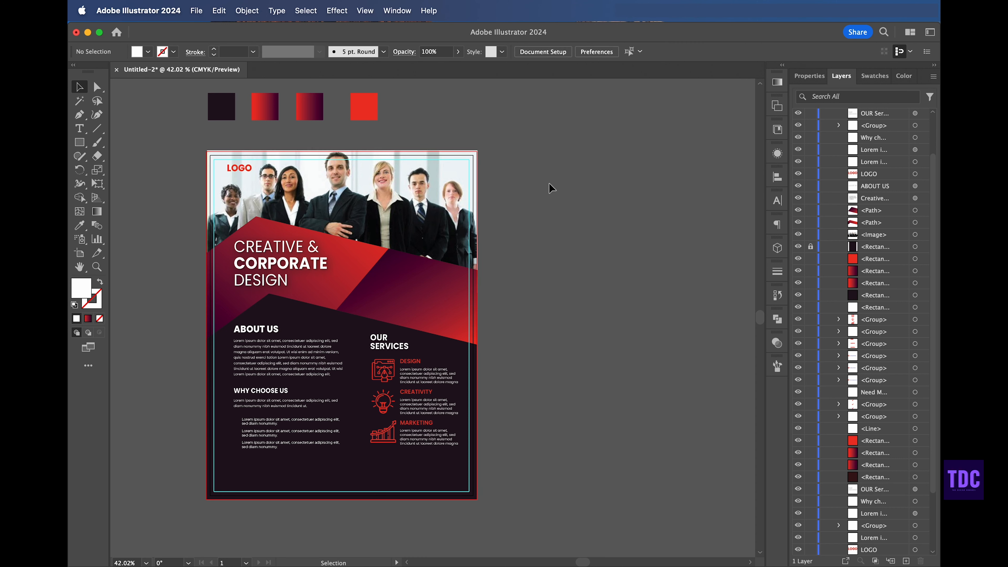
pyautogui.click(435, 168)
pyautogui.press('Down')
pyautogui.press('Down')
pyautogui.click(591, 200)
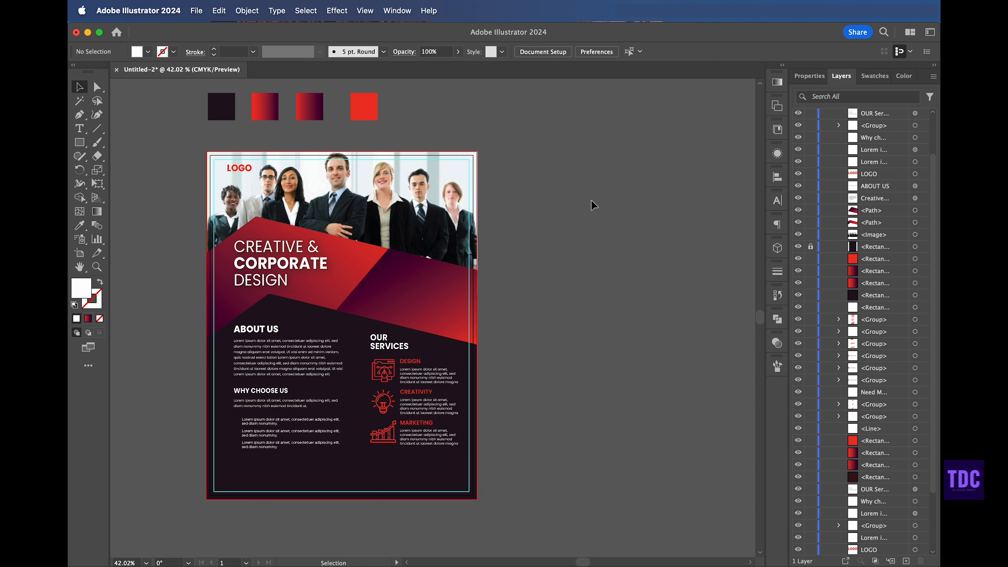
pyautogui.click(469, 167)
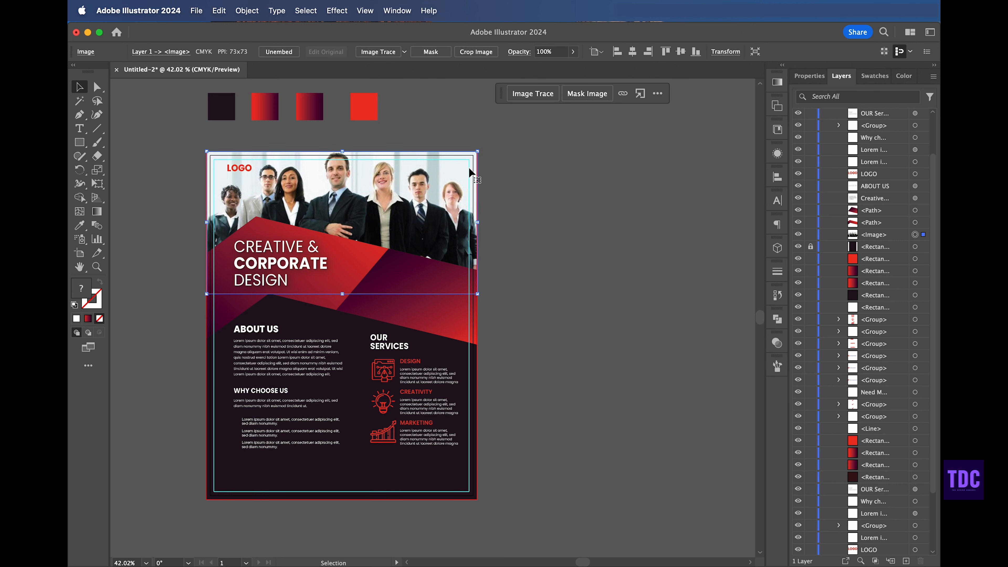
pyautogui.press('Left')
pyautogui.press('Left')
pyautogui.click(563, 214)
# Step: Lock the team photo layer
pyautogui.click(440, 169)
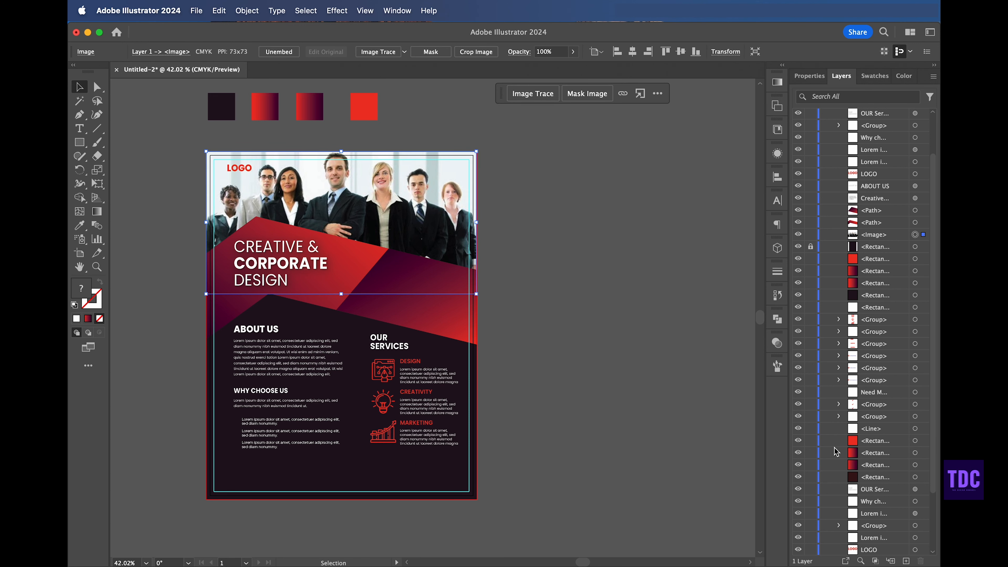
pyautogui.scroll(-3, 836, 451)
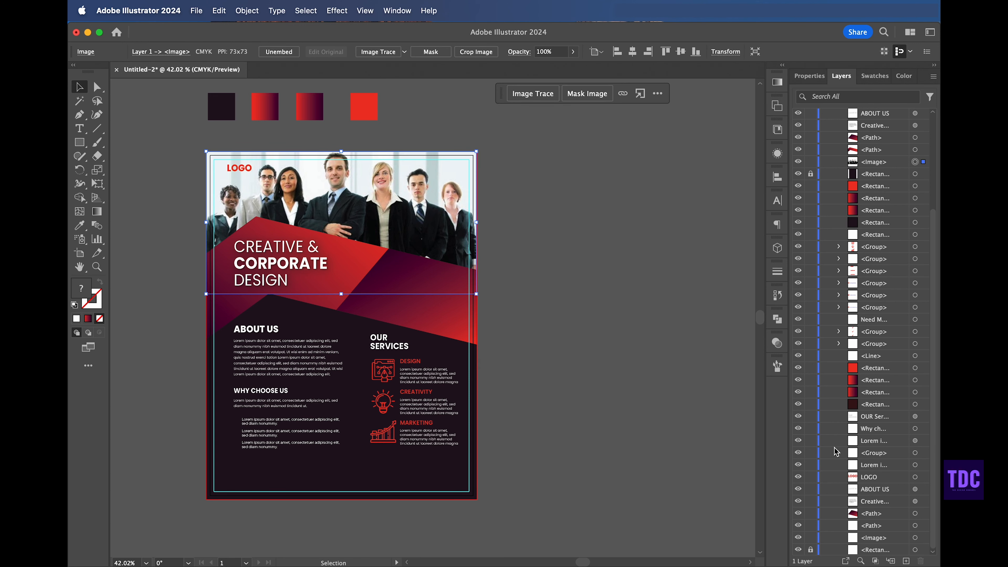
pyautogui.click(810, 162)
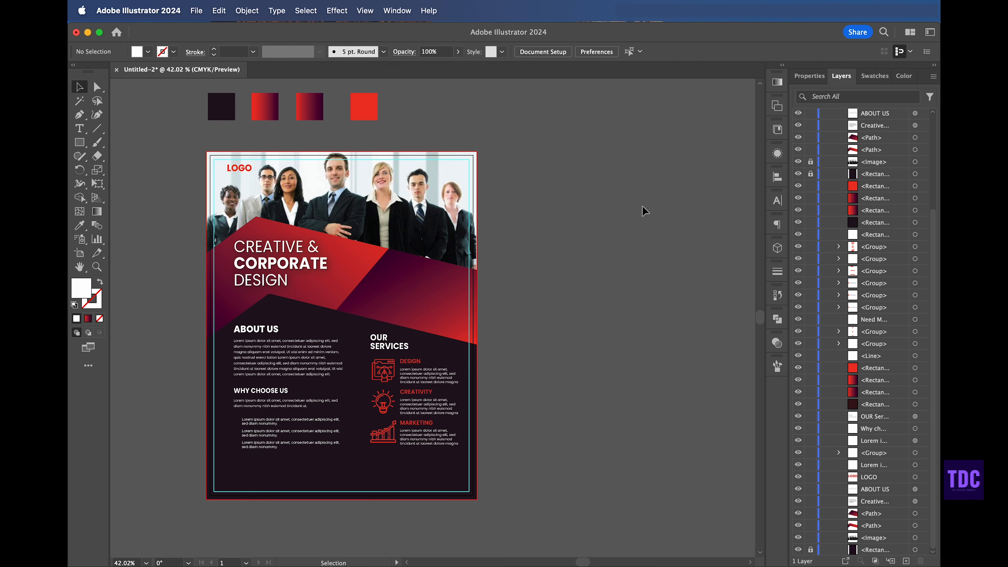
pyautogui.click(809, 75)
pyautogui.hscroll(-3, 586, 189)
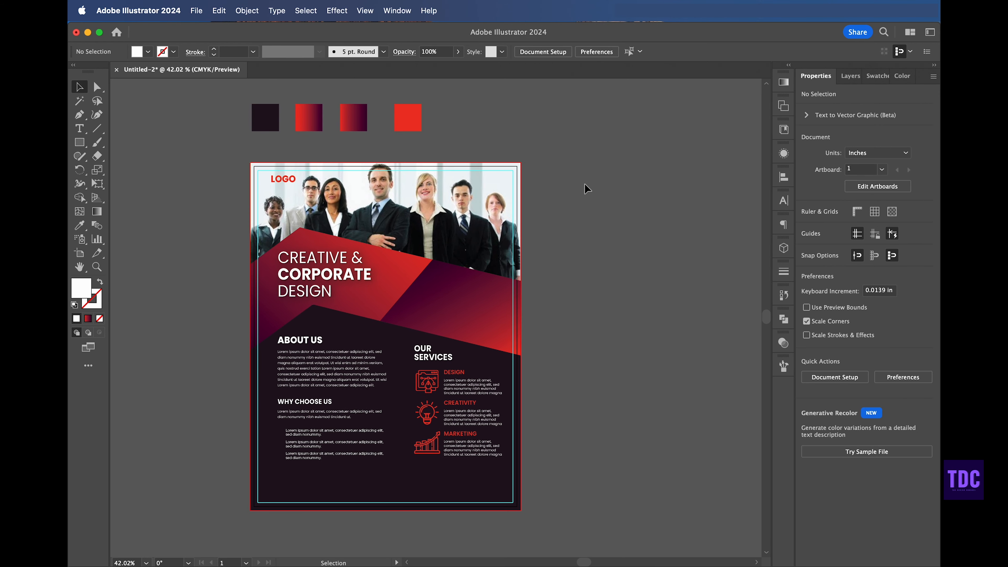
pyautogui.click(455, 395)
pyautogui.keyDown('shift'); pyautogui.click(427, 401); pyautogui.keyUp('shift')
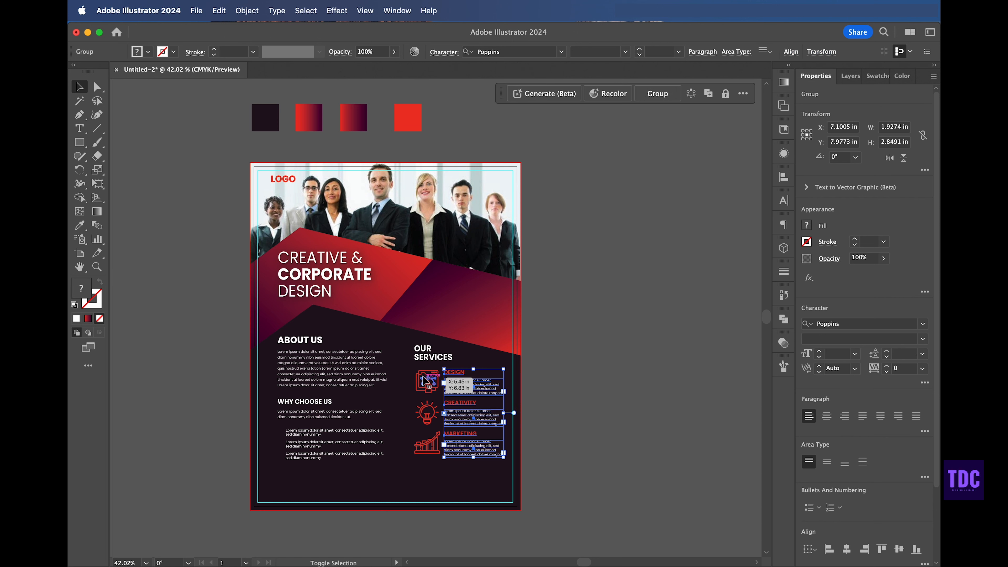
pyautogui.click(573, 377)
# Step: Duplicate the red swatch square beside itself and fill the copy with white FFFFFF
pyautogui.scroll(-3, 547, 387)
pyautogui.scroll(2, 548, 387)
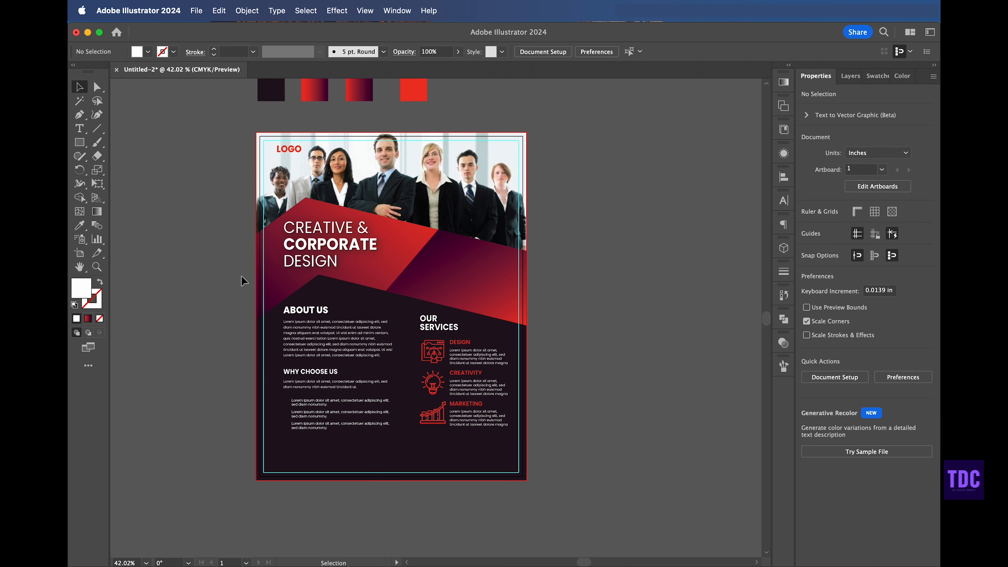
pyautogui.scroll(2, 188, 107)
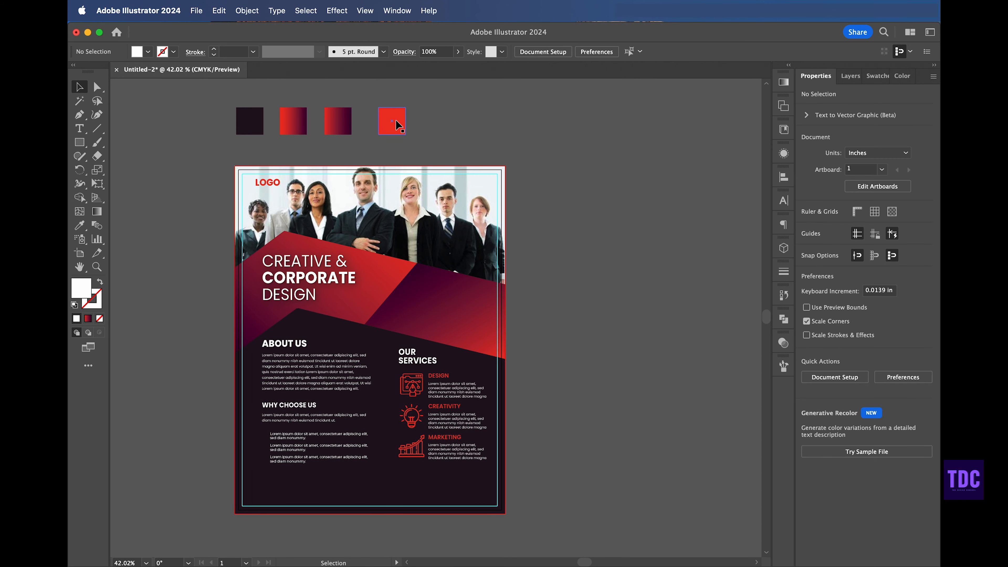
pyautogui.moveTo(397, 124); pyautogui.dragTo(442, 124)
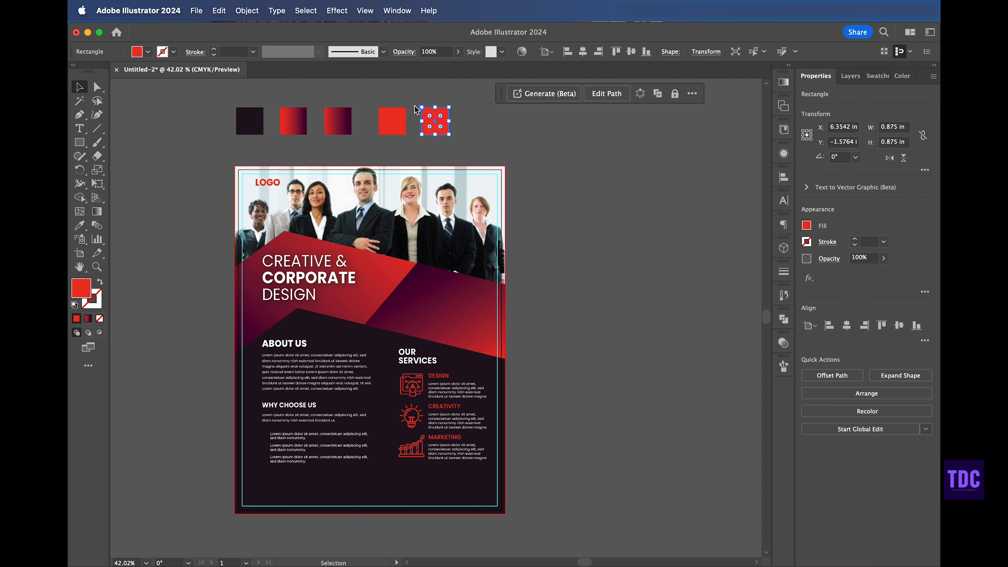
pyautogui.doubleClick(89, 289)
pyautogui.write('ffffff')
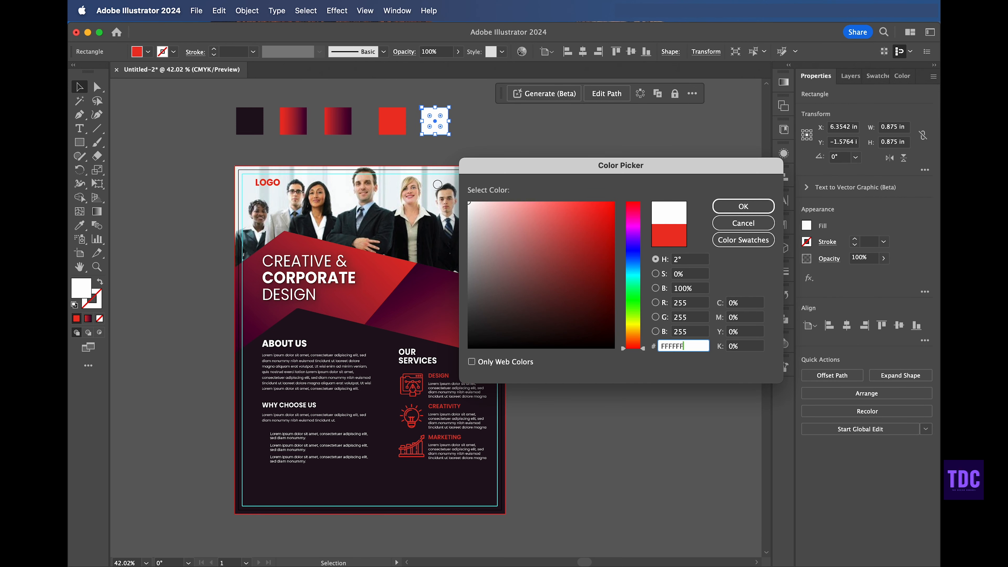
pyautogui.click(743, 206)
pyautogui.click(180, 150)
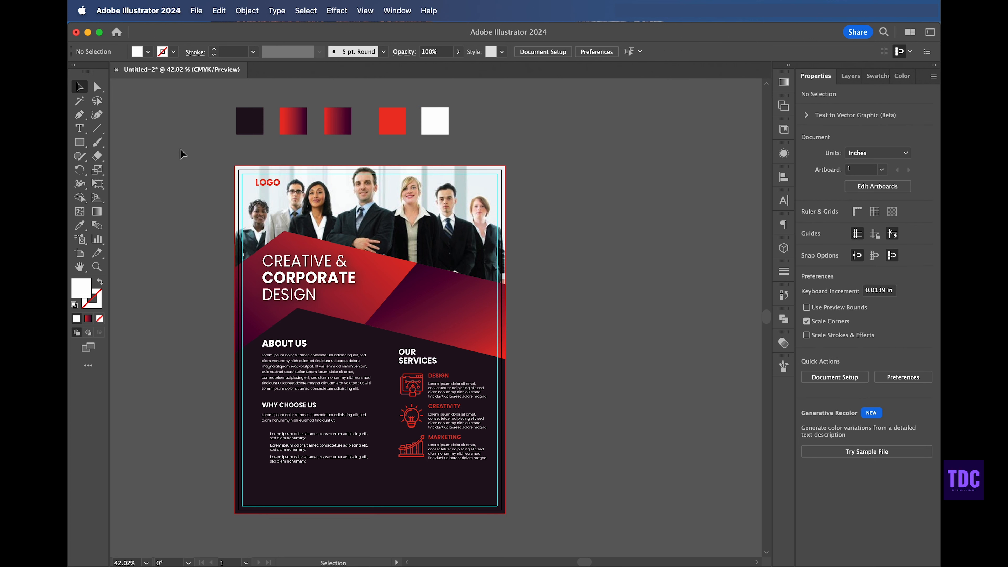
# Step: Draw a horizontal line about 8.25 in wide near the flyer's bottom and give it a white stroke
pyautogui.click(427, 122)
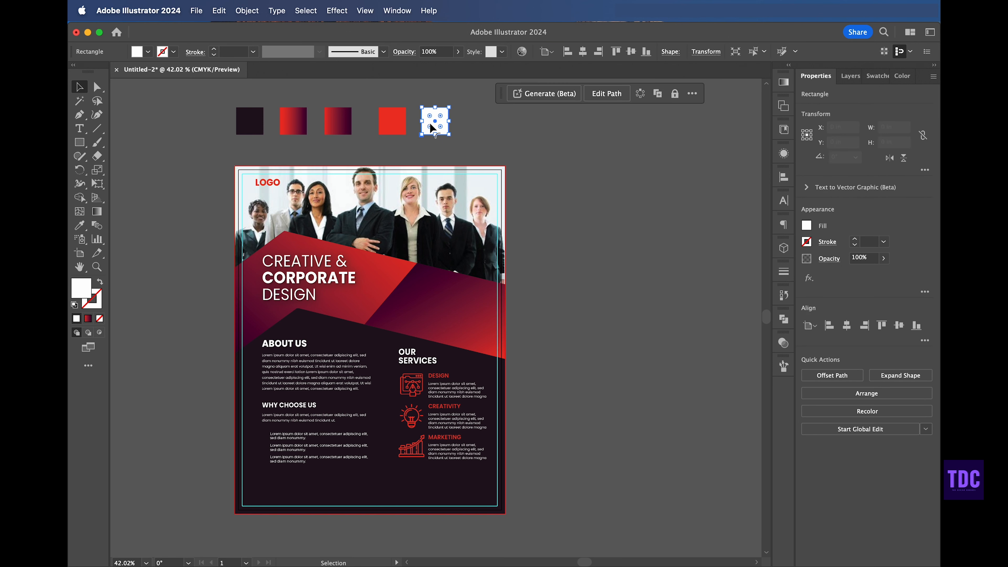
pyautogui.click(96, 130)
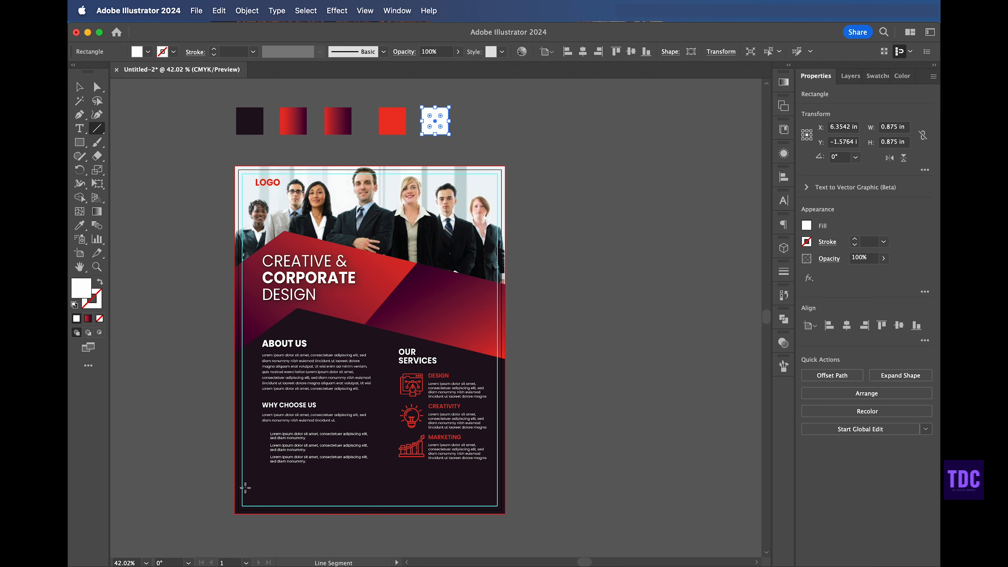
pyautogui.moveTo(242, 487); pyautogui.dragTo(497, 486)
pyautogui.click(214, 49)
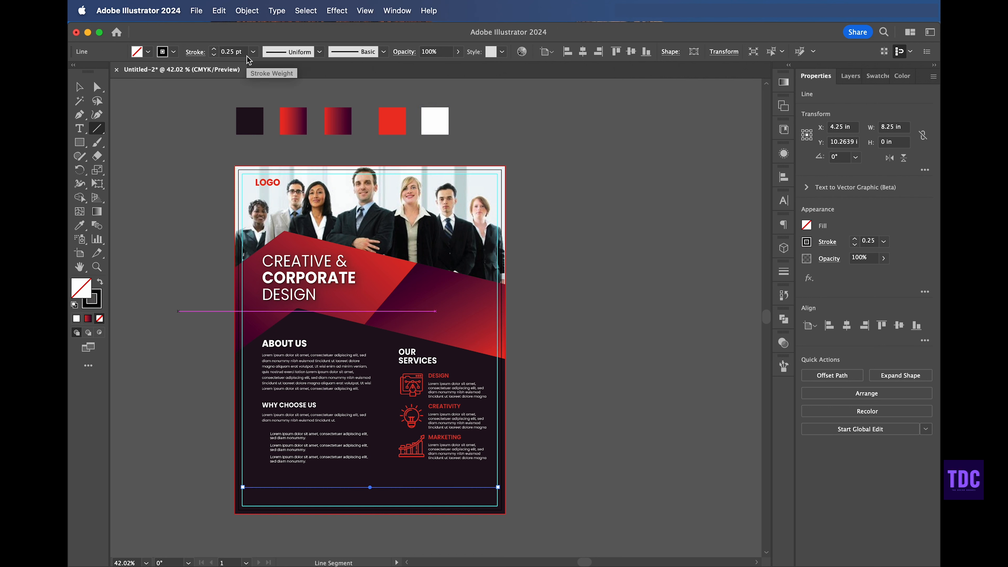
pyautogui.doubleClick(98, 308)
pyautogui.moveTo(503, 320); pyautogui.dragTo(457, 170)
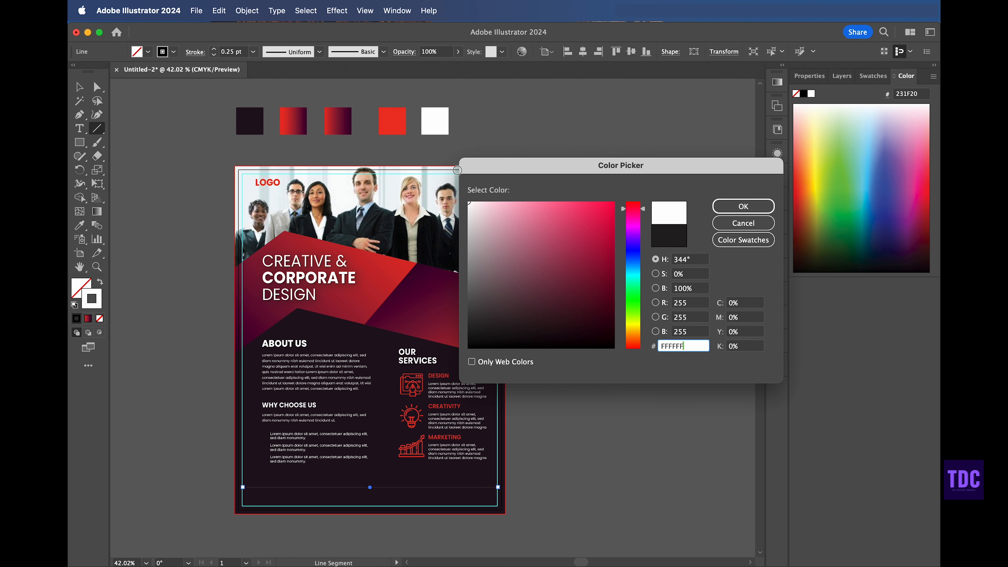
pyautogui.click(738, 206)
pyautogui.click(83, 90)
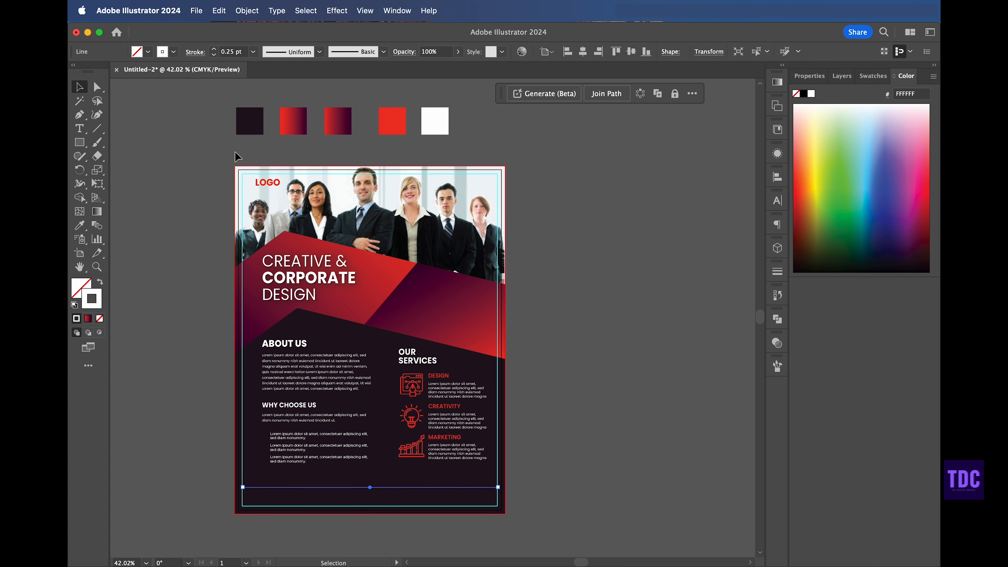
# Step: Set the line's stroke weight to 0.5 pt and move it up beneath the text sections
pyautogui.click(214, 49)
pyautogui.click(213, 50)
pyautogui.click(146, 115)
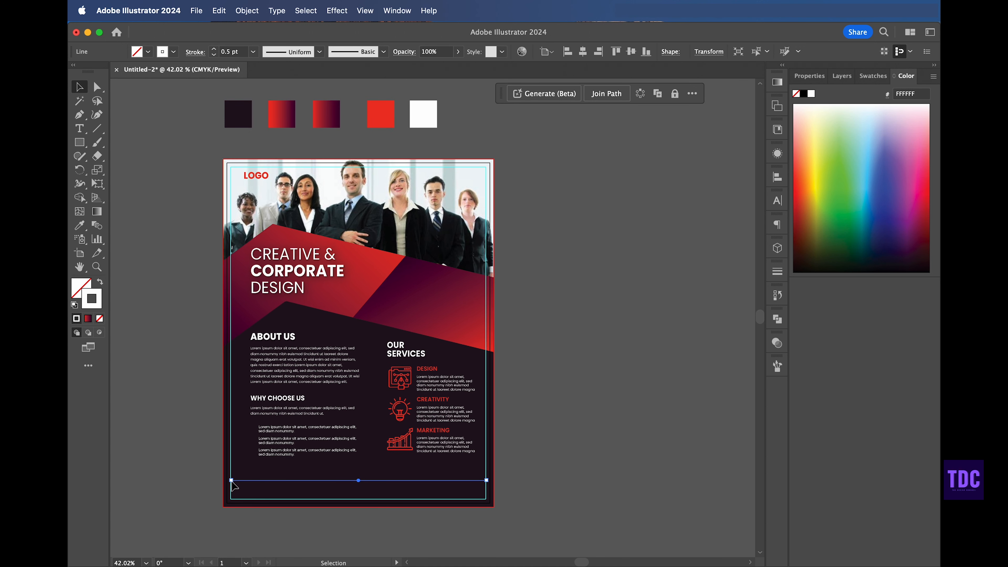
pyautogui.moveTo(231, 480); pyautogui.dragTo(251, 480)
pyautogui.press('Up')
pyautogui.press('Up')
pyautogui.press('Up')
pyautogui.press('Up')
pyautogui.click(627, 318)
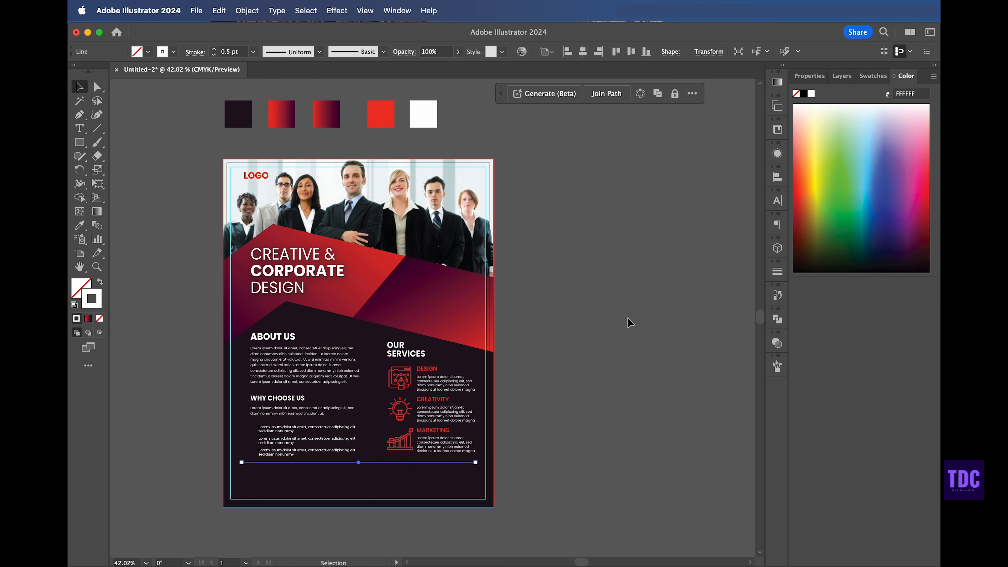
# Step: Place check-mark icons beside the three Why Choose Us bullet points
pyautogui.hscroll(-3, 525, 324)
pyautogui.scroll(-3, 524, 324)
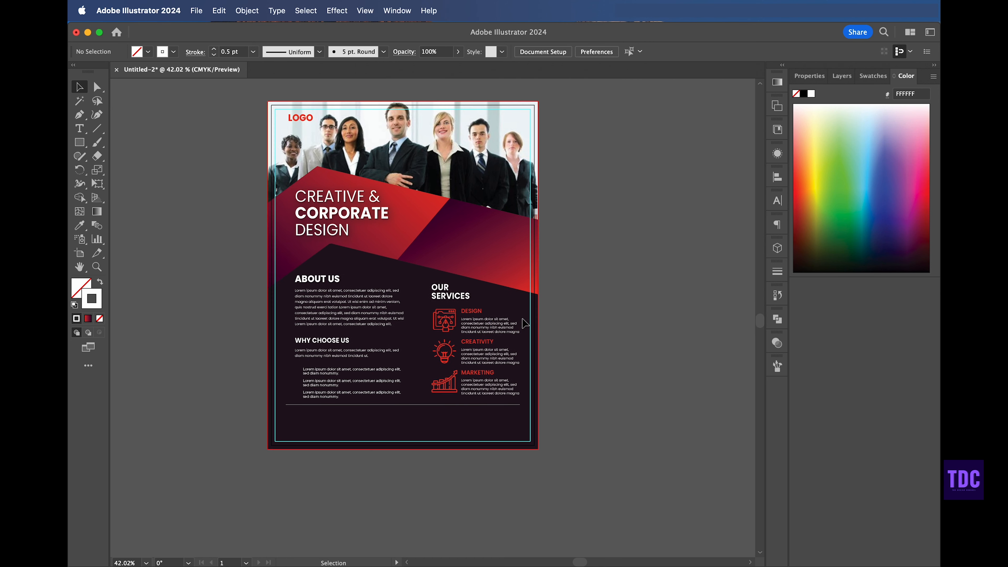
pyautogui.scroll(5, 525, 324)
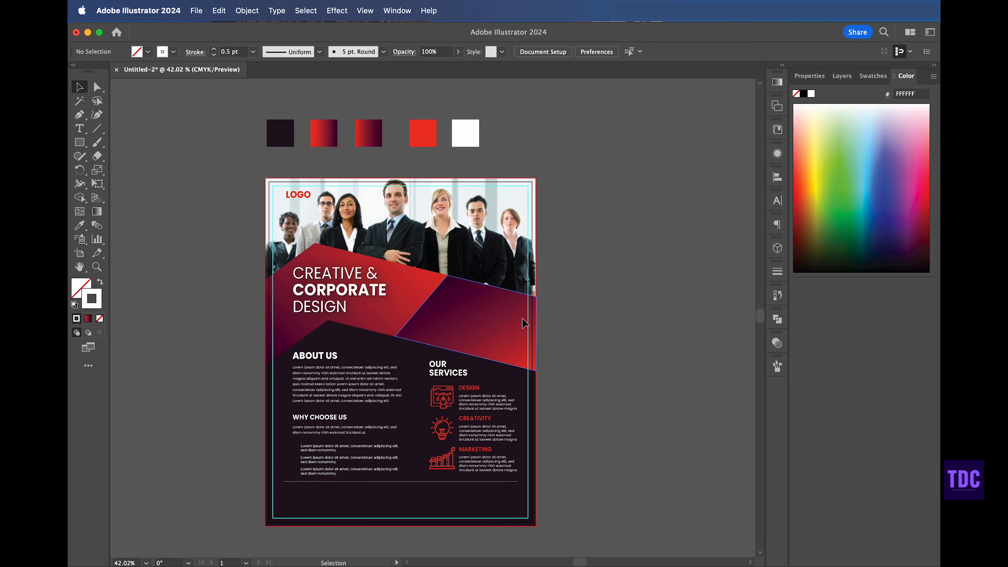
pyautogui.click(196, 10)
pyautogui.click(204, 228)
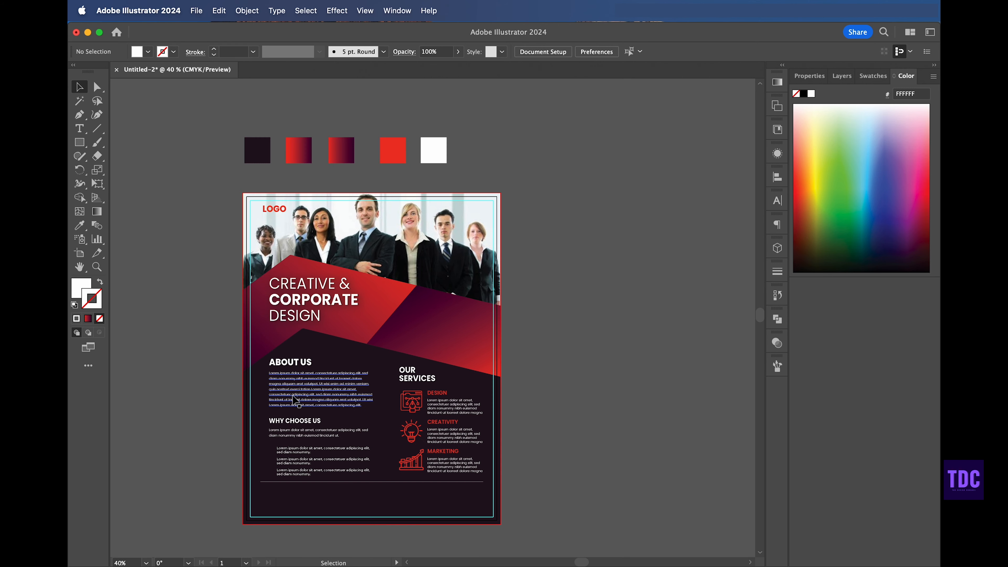
pyautogui.moveTo(433, 317); pyautogui.dragTo(271, 465)
pyautogui.click(570, 374)
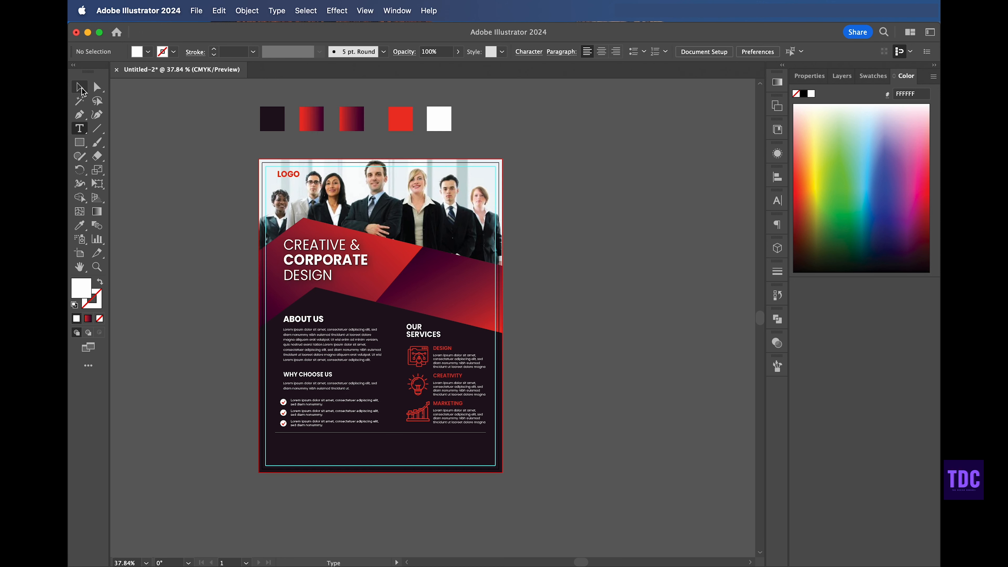
pyautogui.click(309, 374)
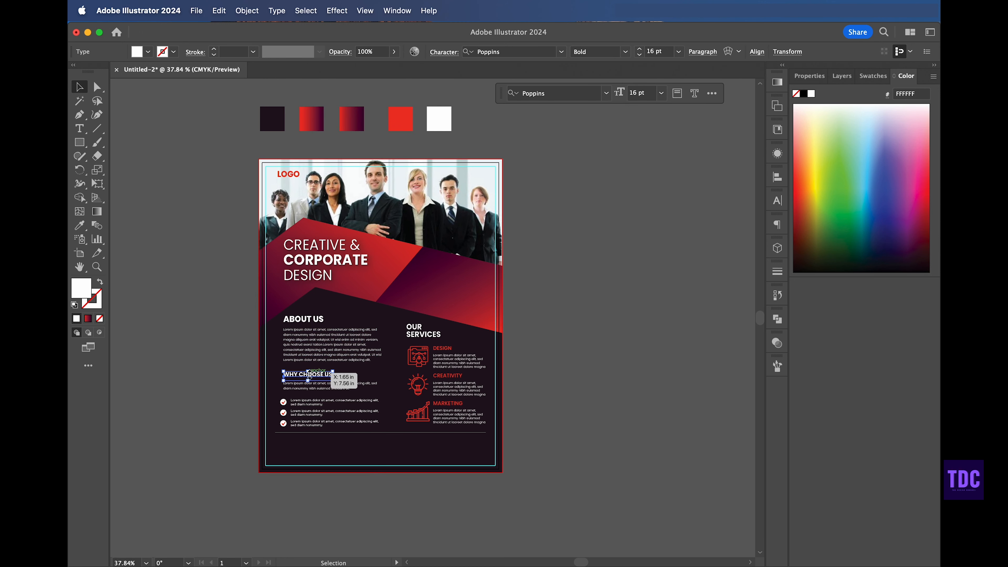
pyautogui.moveTo(296, 446); pyautogui.dragTo(296, 446)
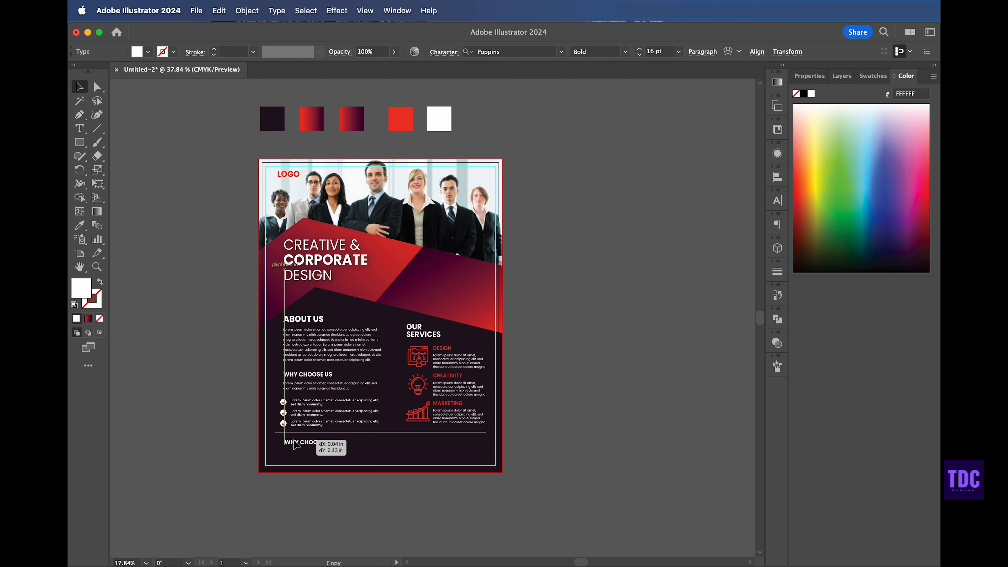
pyautogui.doubleClick(295, 443)
pyautogui.tripleClick(293, 440)
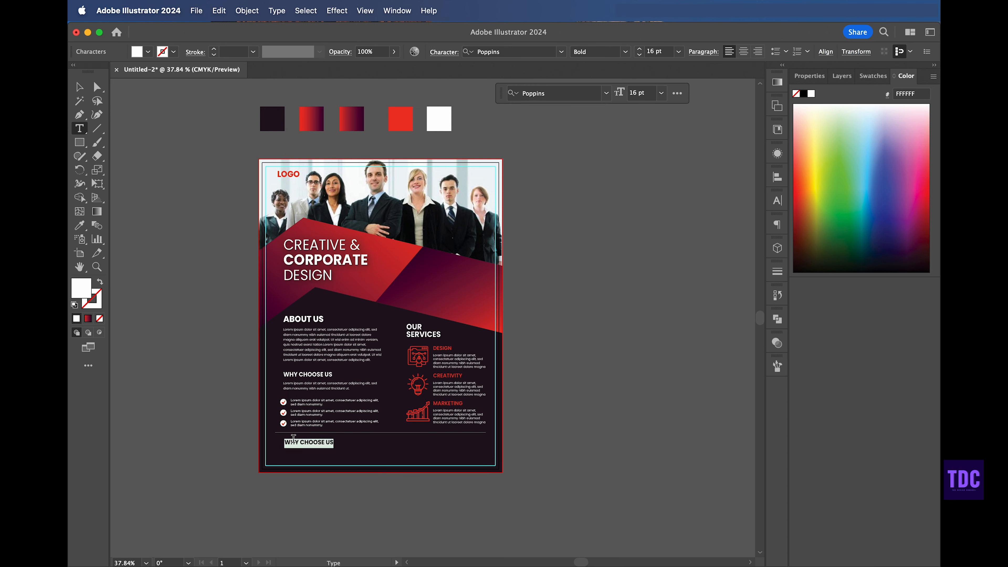
pyautogui.press('Escape')
pyautogui.press('Delete')
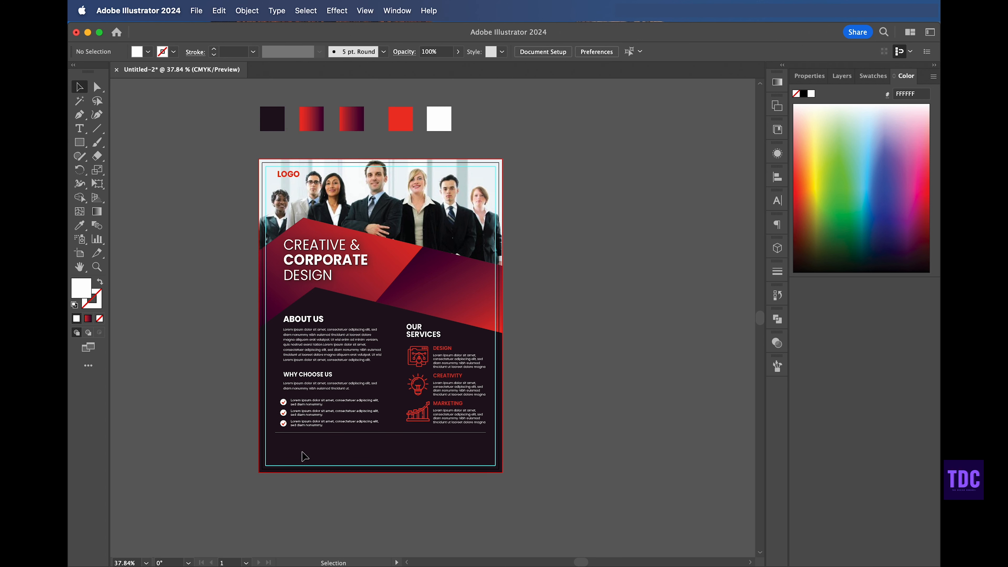
# Step: Paste the "Need More Informatio?" heading and move it to the footer's left side
pyautogui.press('super+v')
pyautogui.moveTo(440, 319); pyautogui.dragTo(306, 448)
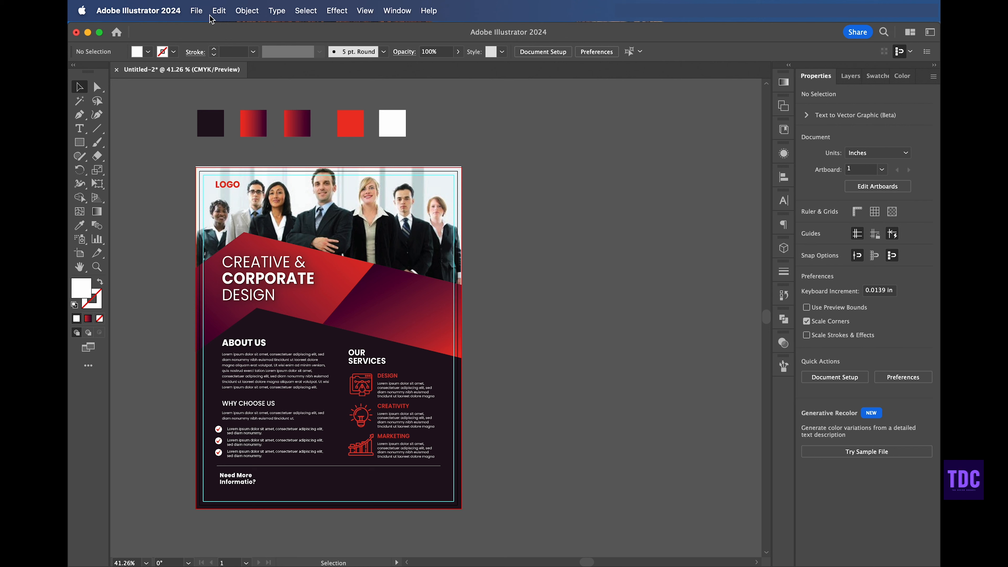
# Step: Place the phone, e-mail and web icons and move them into the footer row beside the heading
pyautogui.click(196, 10)
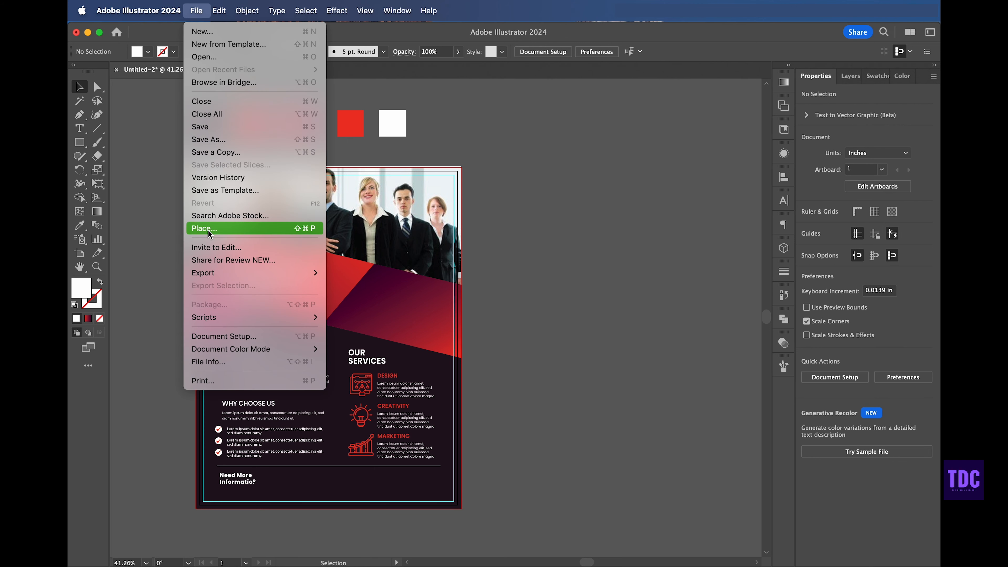
pyautogui.click(230, 228)
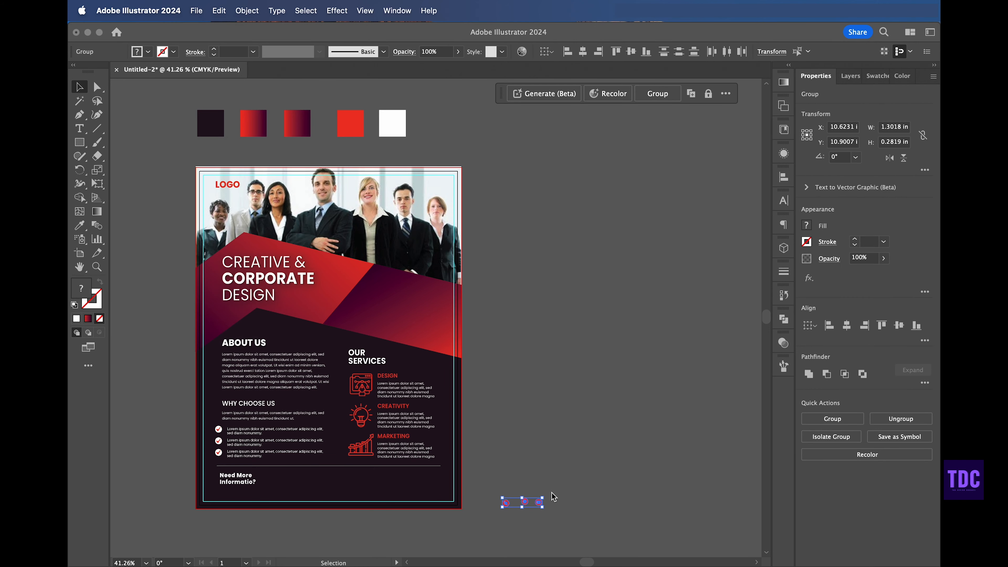
pyautogui.click(488, 512)
pyautogui.click(506, 502)
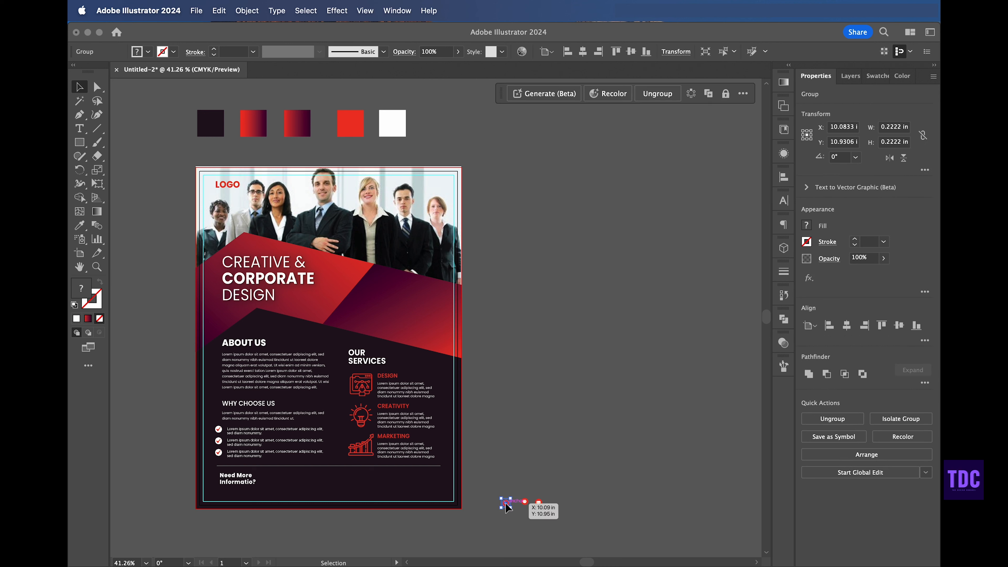
pyautogui.moveTo(506, 502); pyautogui.dragTo(290, 480)
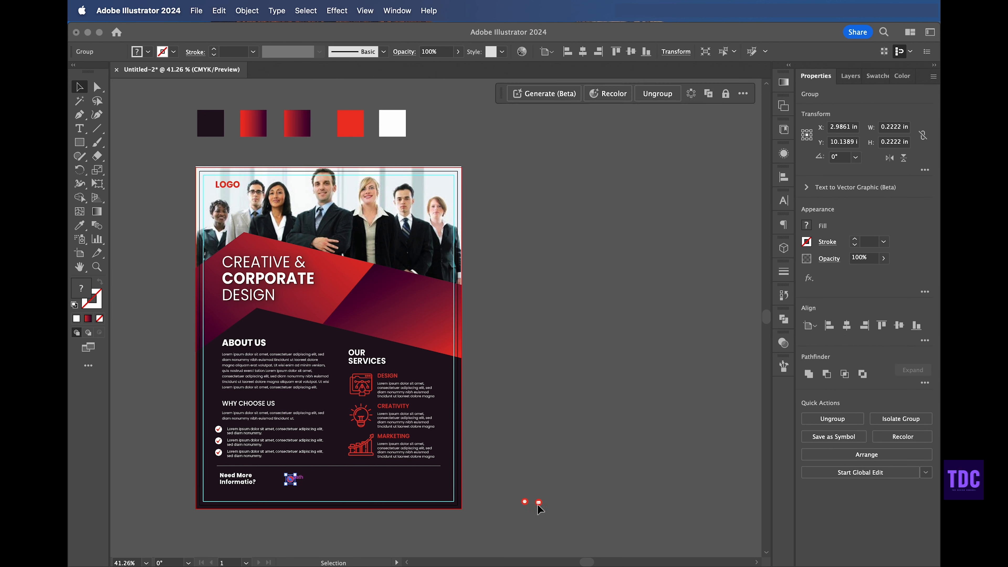
pyautogui.moveTo(538, 503); pyautogui.dragTo(400, 483)
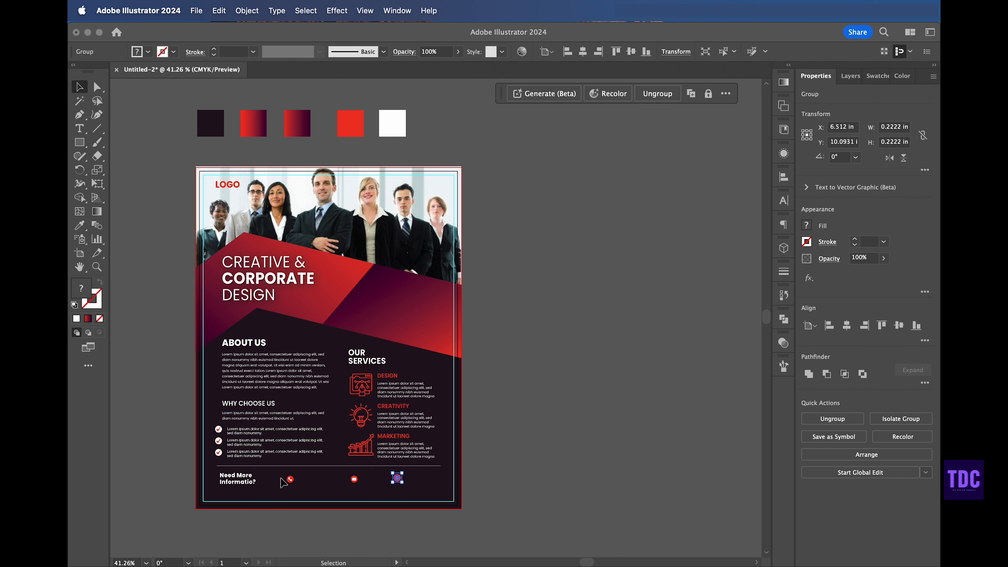
pyautogui.click(290, 480)
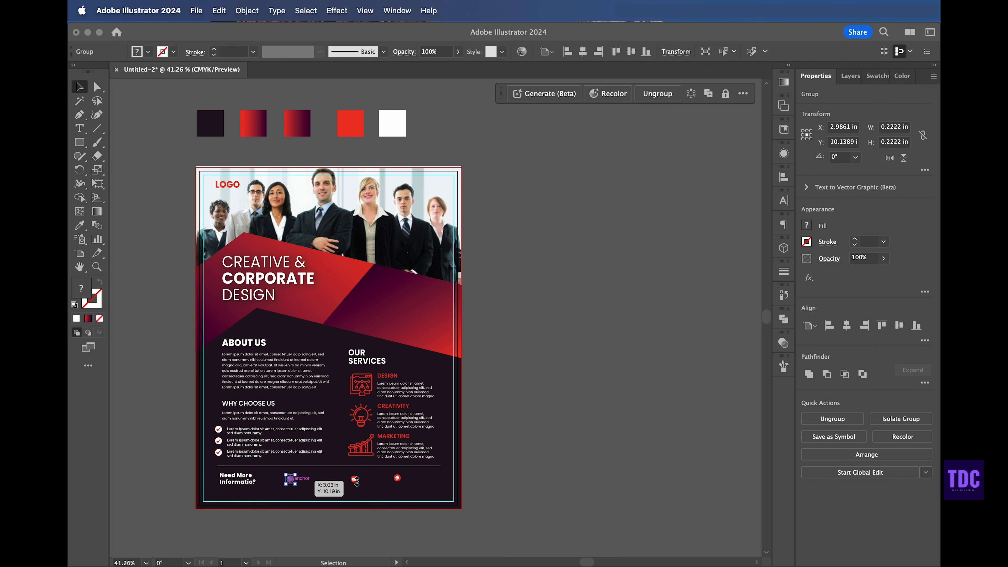
pyautogui.click(560, 458)
# Step: Align the three footer icons on their centres, distribute them evenly, and shift the row closer to the heading
pyautogui.scroll(5, 560, 458)
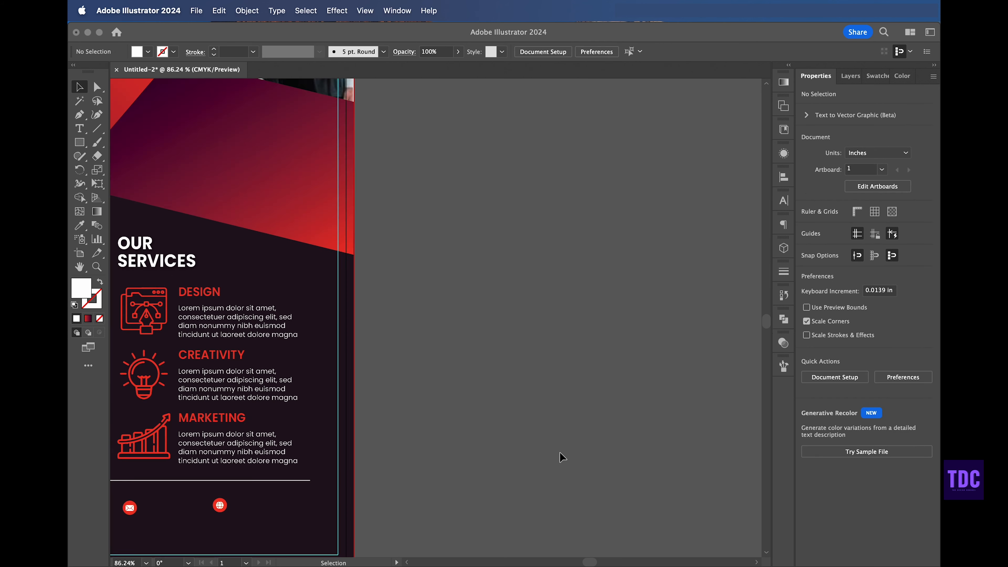
pyautogui.hscroll(-8, 560, 457)
pyautogui.scroll(-2, 559, 457)
pyautogui.click(363, 430)
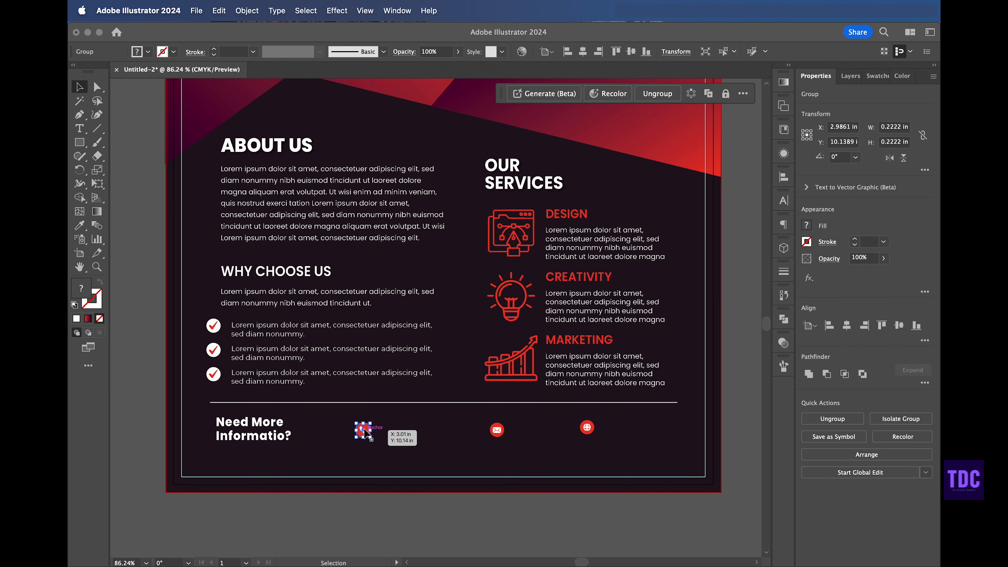
pyautogui.keyDown('shift'); pyautogui.click(497, 430); pyautogui.keyUp('shift')
pyautogui.keyDown('shift'); pyautogui.click(587, 428); pyautogui.keyUp('shift')
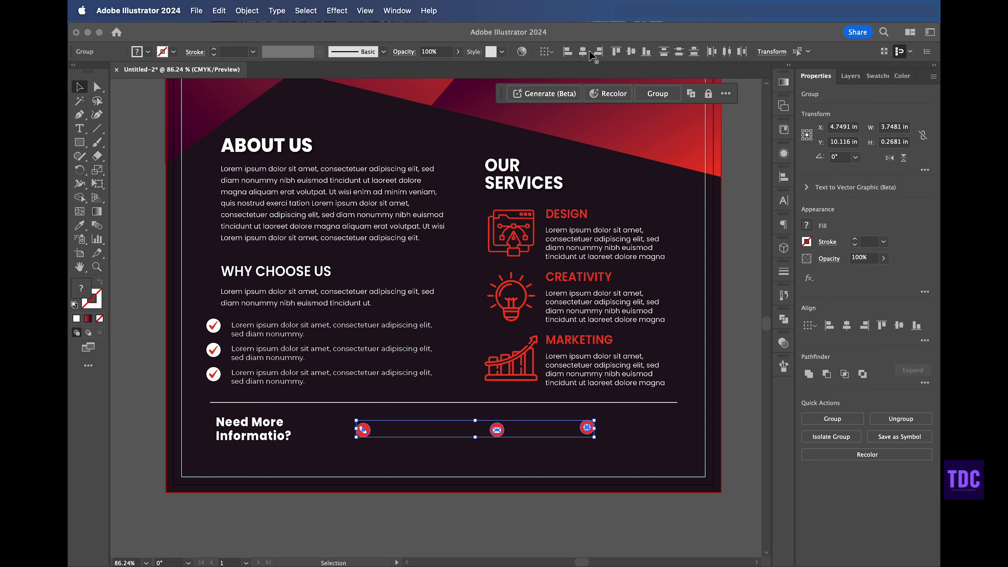
pyautogui.click(631, 52)
pyautogui.click(726, 52)
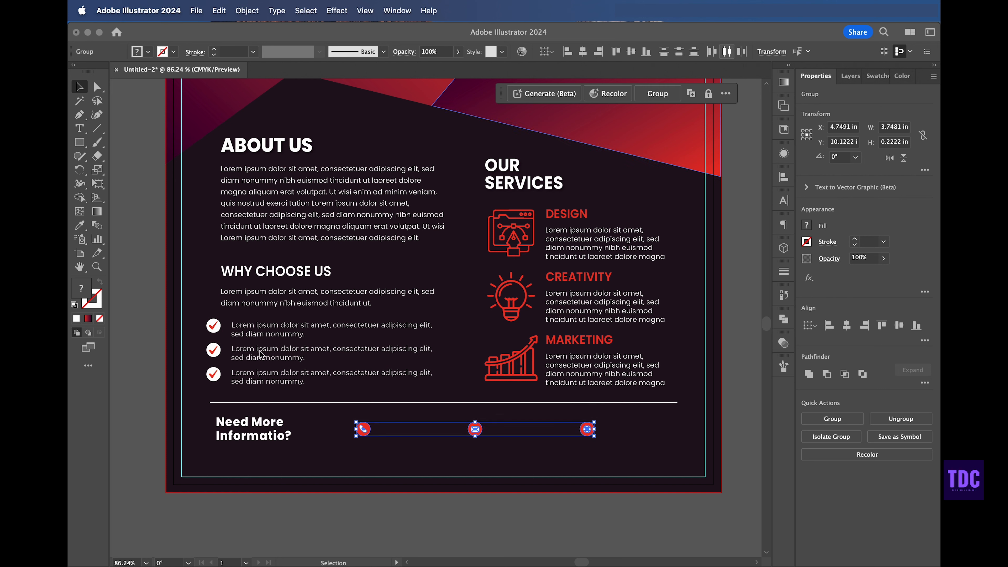
pyautogui.moveTo(365, 427); pyautogui.dragTo(328, 431)
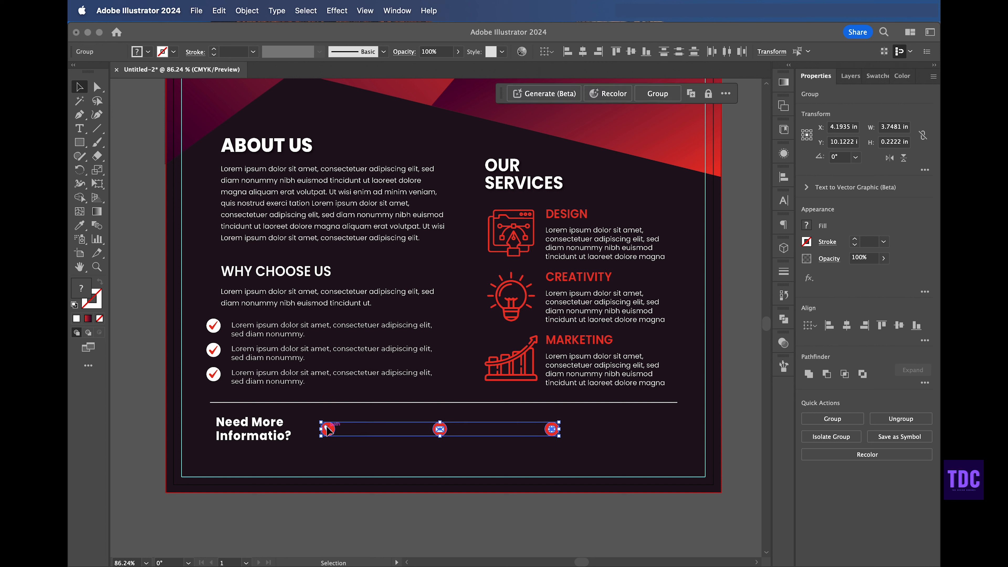
pyautogui.keyDown('shift'); pyautogui.click(261, 435); pyautogui.keyUp('shift')
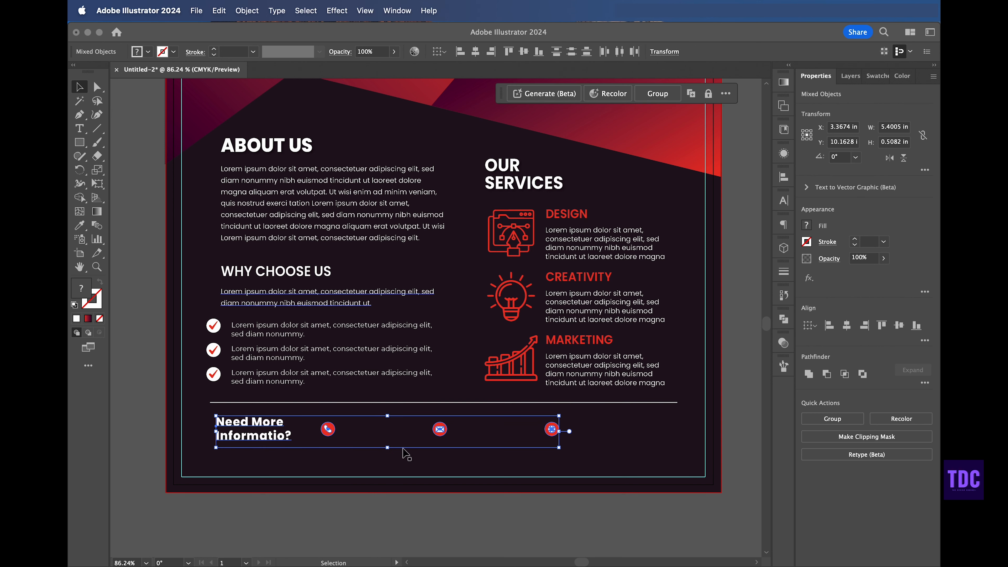
pyautogui.click(142, 378)
pyautogui.click(80, 131)
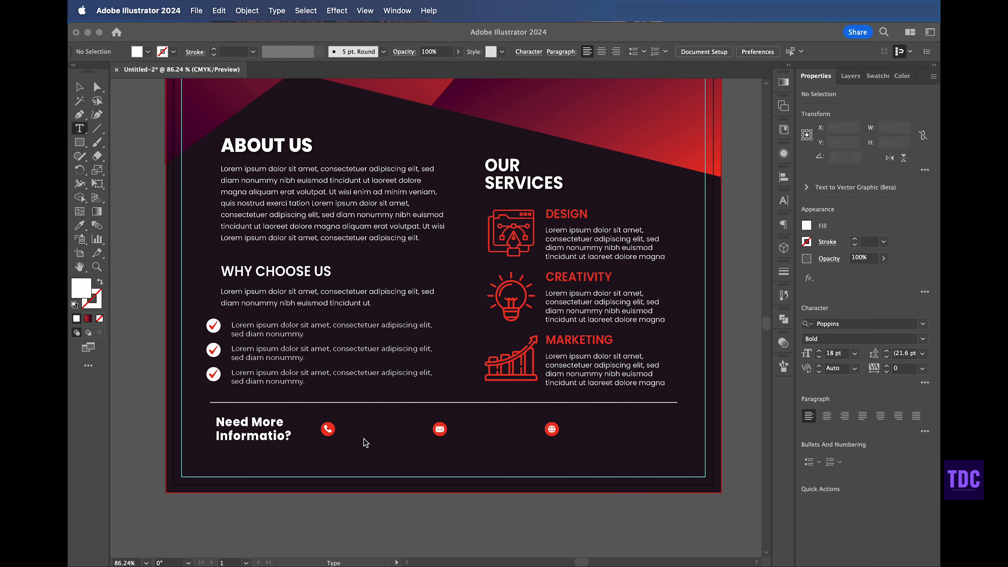